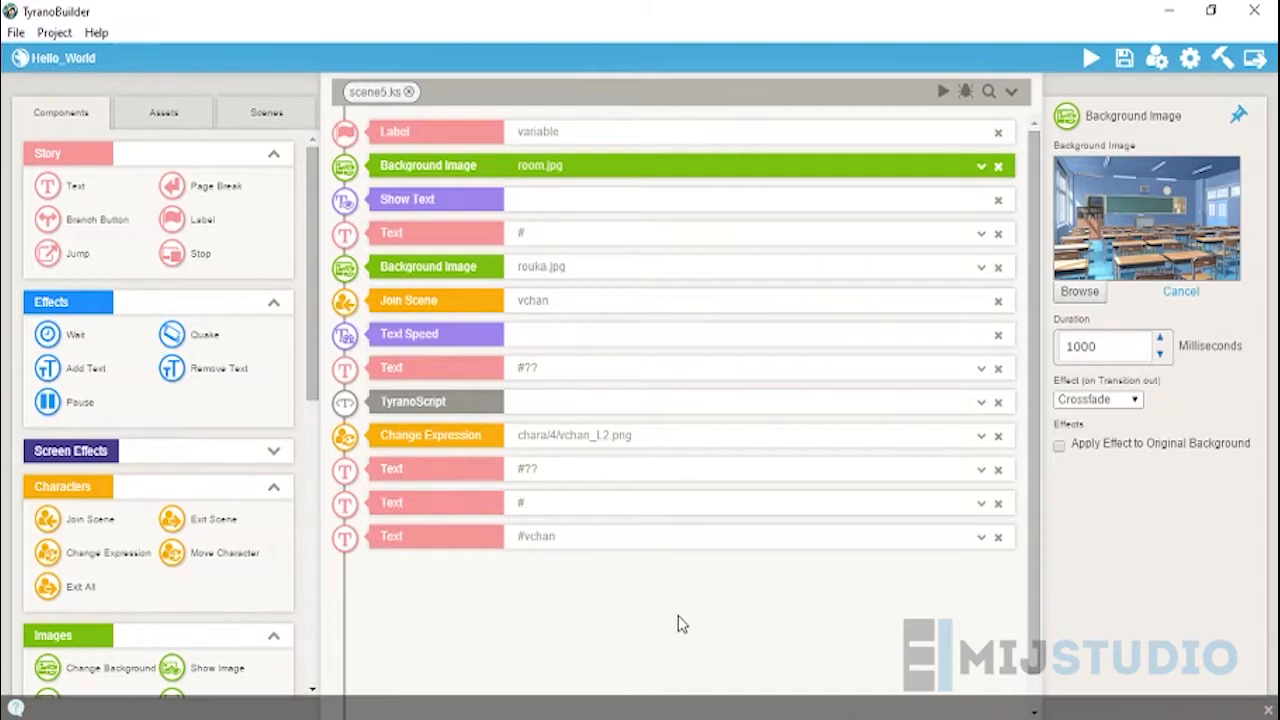
left_click(1175, 18)
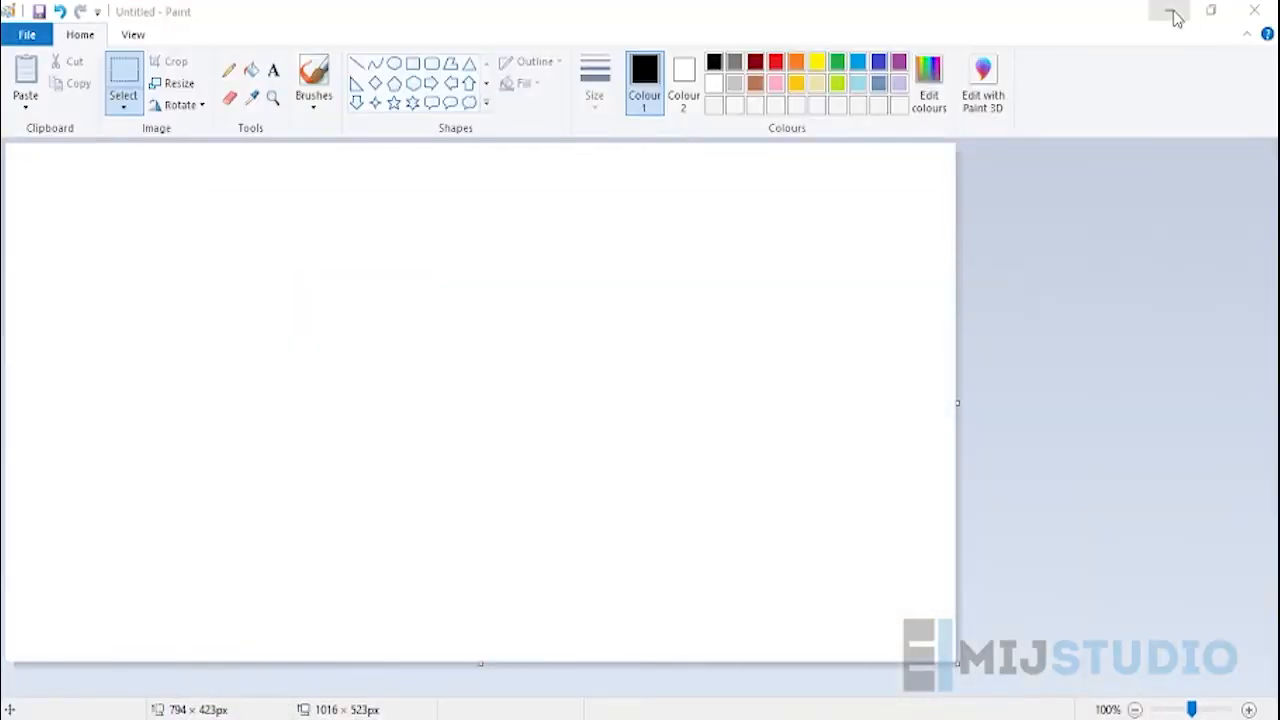
left_click(1176, 18)
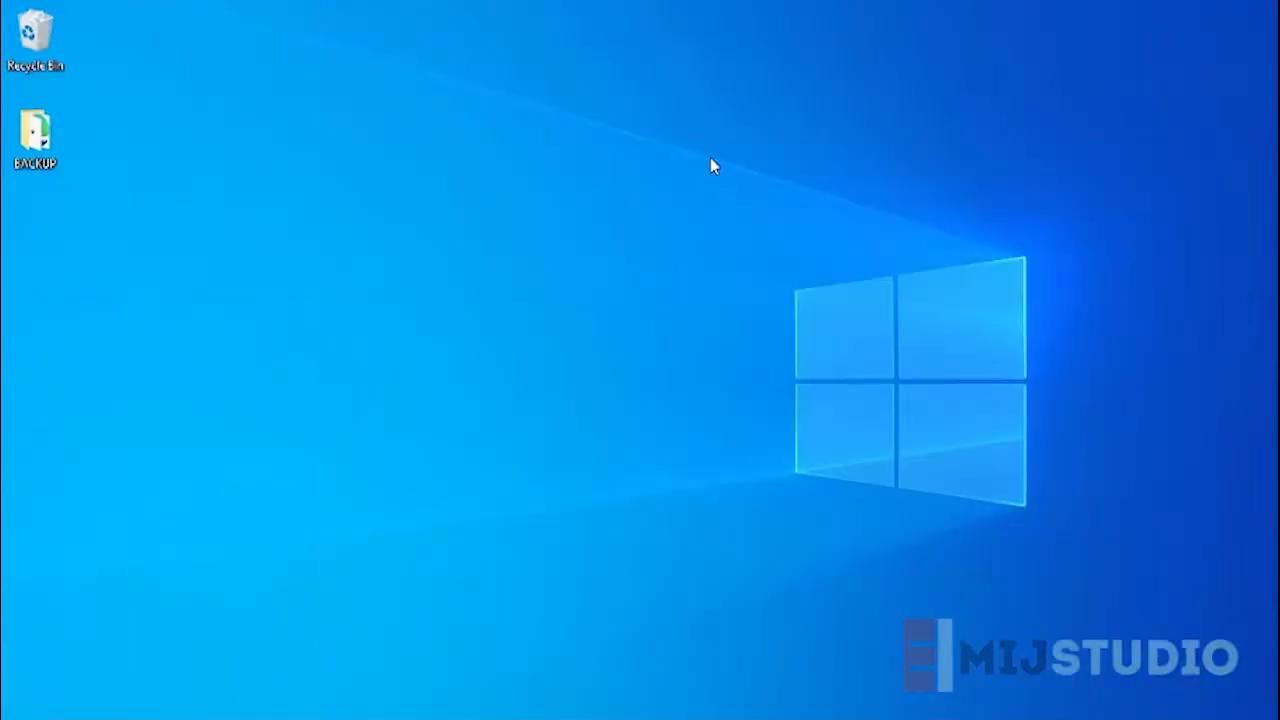
mouse_move(710, 166)
left_mouse_down()
mouse_move(1112, 566)
mouse_move(1150, 588)
mouse_move(742, 220)
mouse_move(710, 168)
left_mouse_up()
left_click_drag(710, 162, 1123, 606)
Step: Switch to Paint and draw a rectangle outline about 327 × 208 px near the middle of the canvas
mouse_move(528, 712)
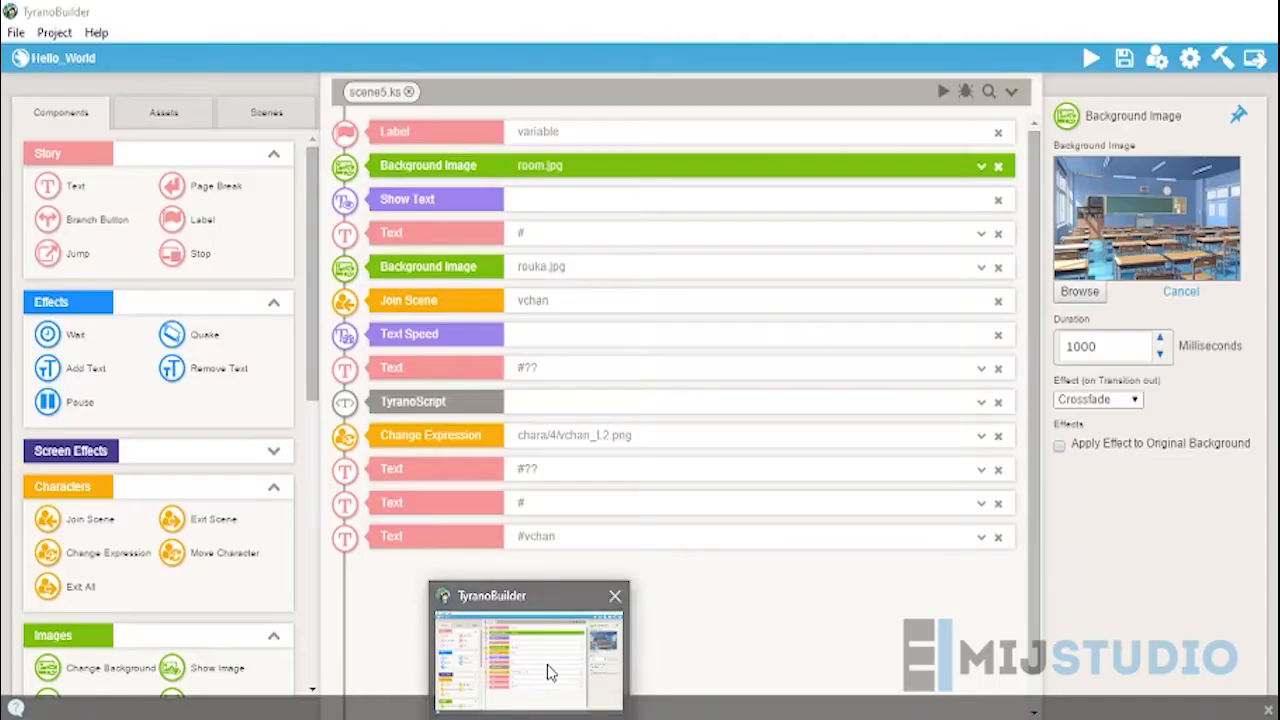
left_click(553, 660)
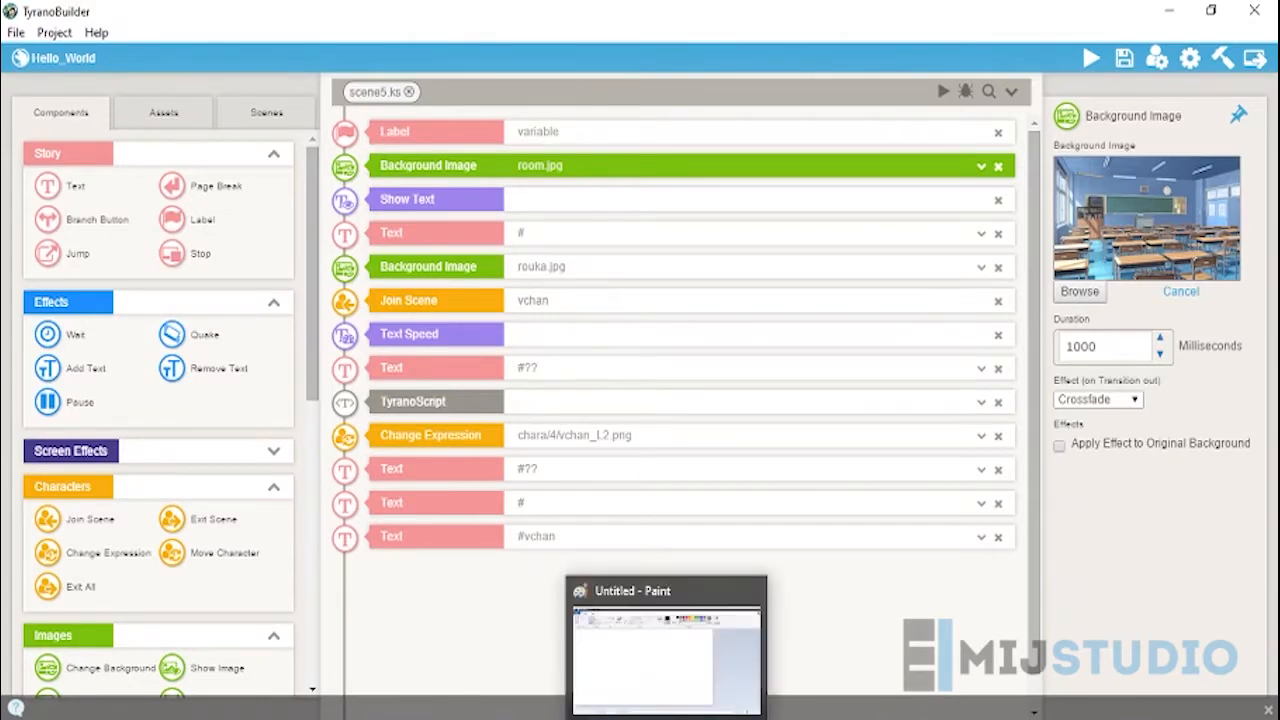
left_click(665, 710)
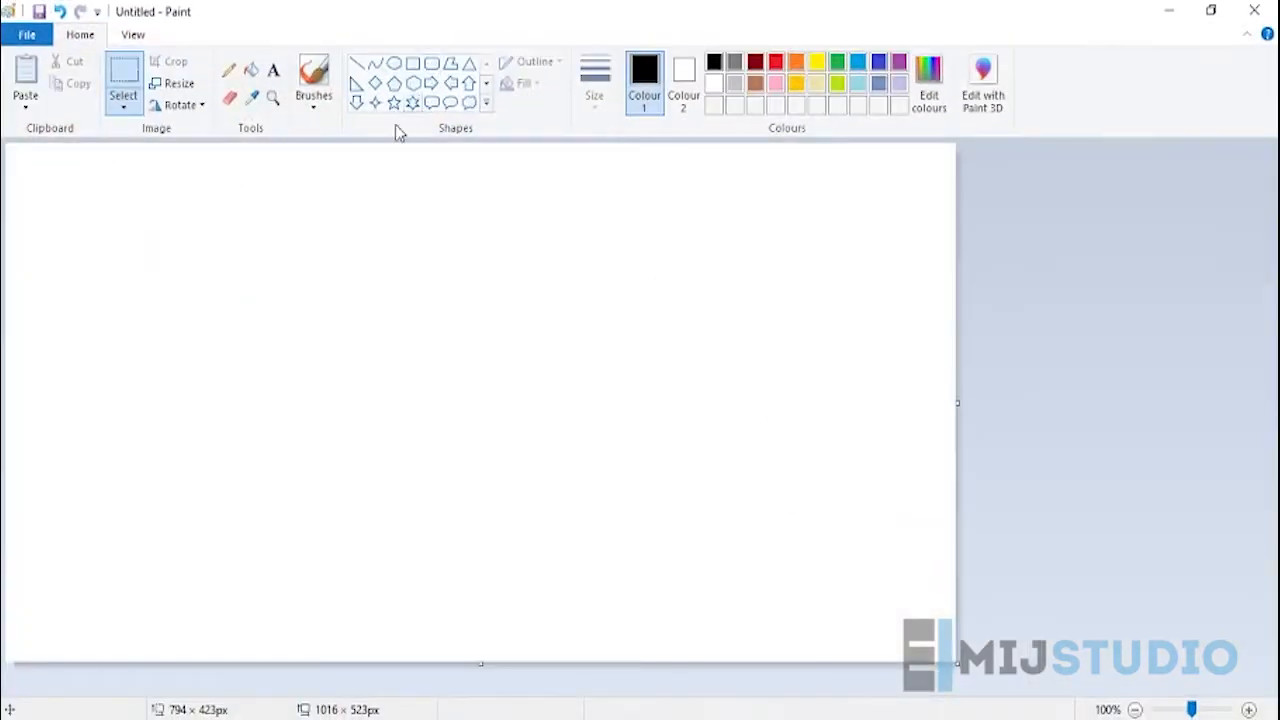
left_click(421, 67)
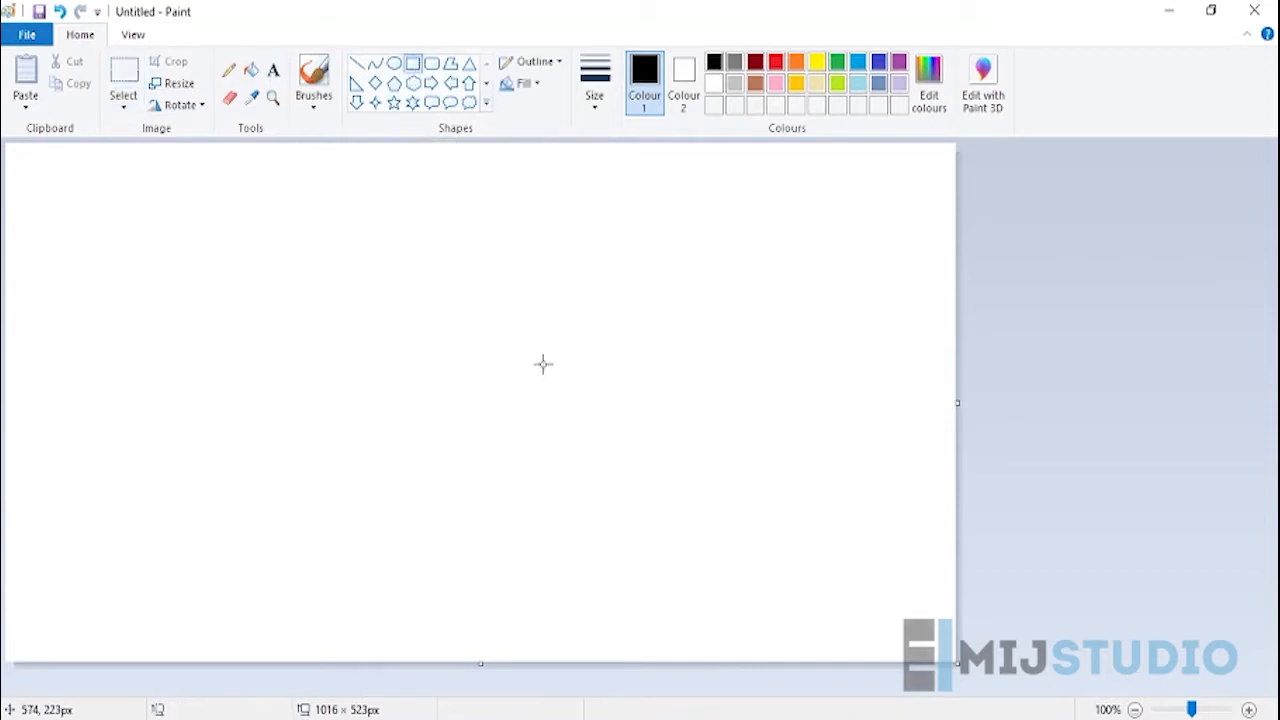
mouse_move(349, 292)
left_mouse_down()
mouse_move(433, 390)
mouse_move(656, 500)
left_mouse_up()
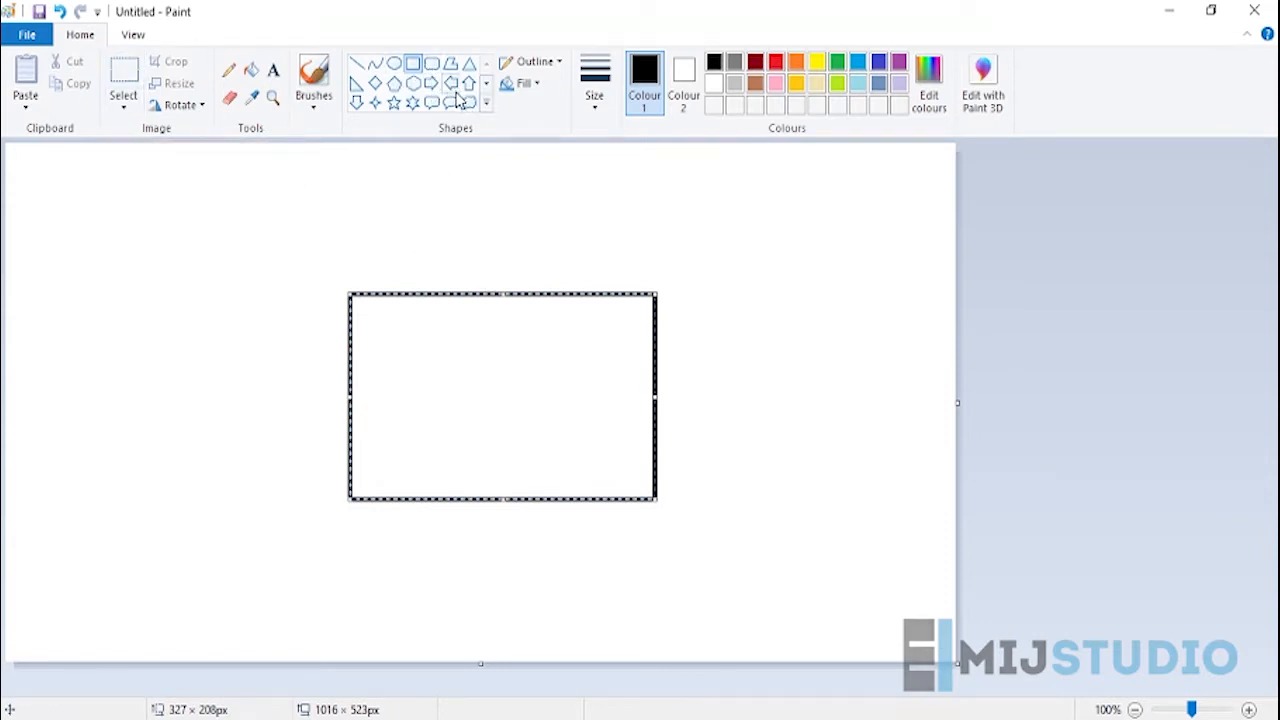
Step: Draw two circles about 80 px across outside the rectangle and move each one inside it, side by side
left_click(394, 63)
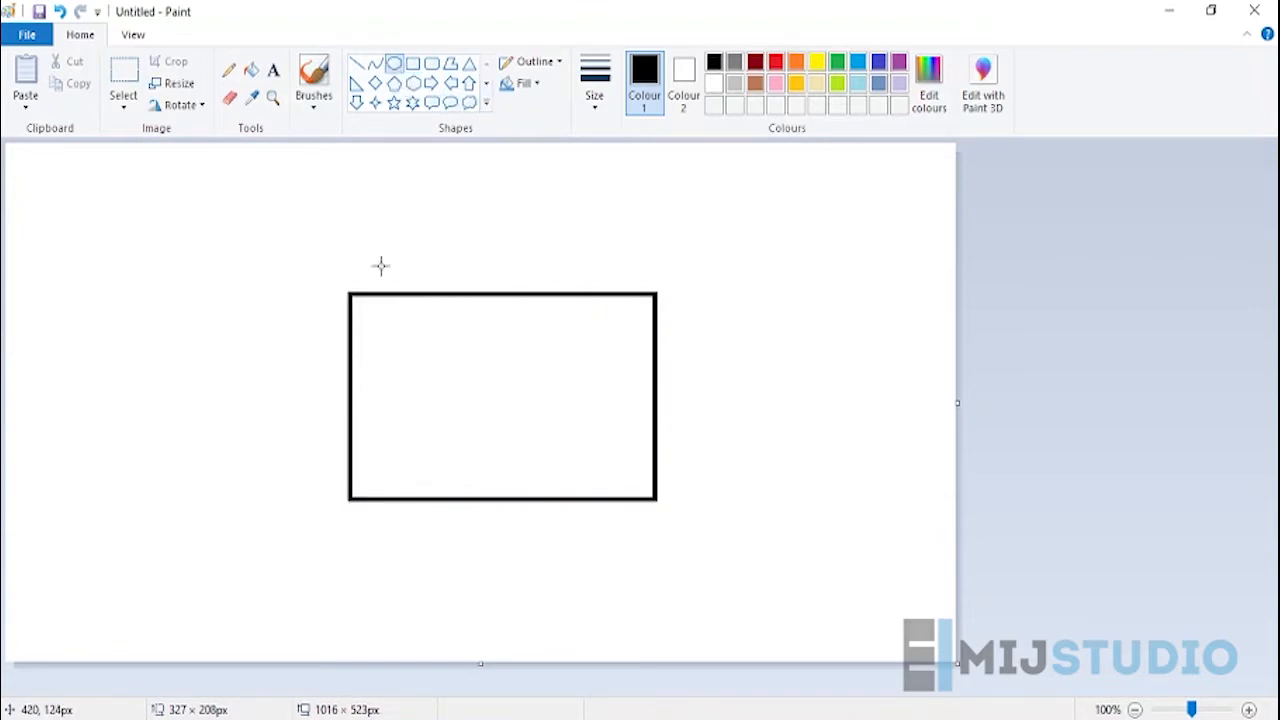
left_click_drag(790, 322, 868, 404)
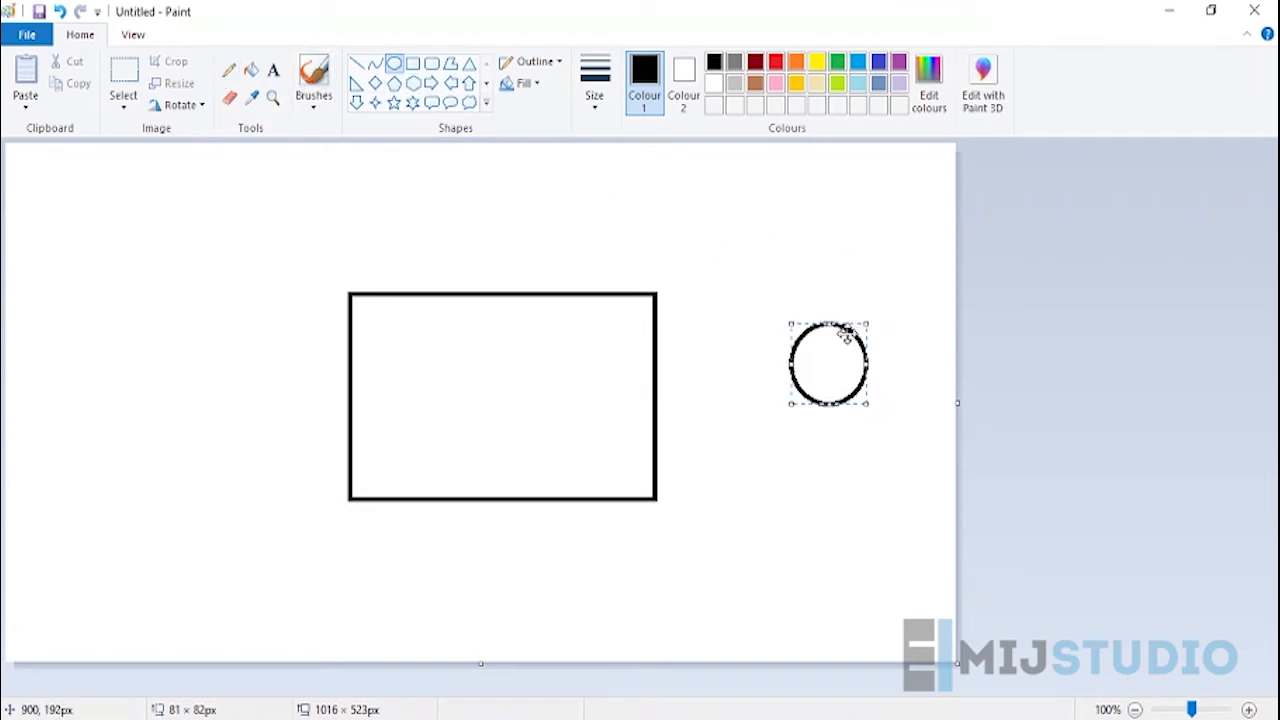
left_click_drag(848, 327, 526, 369)
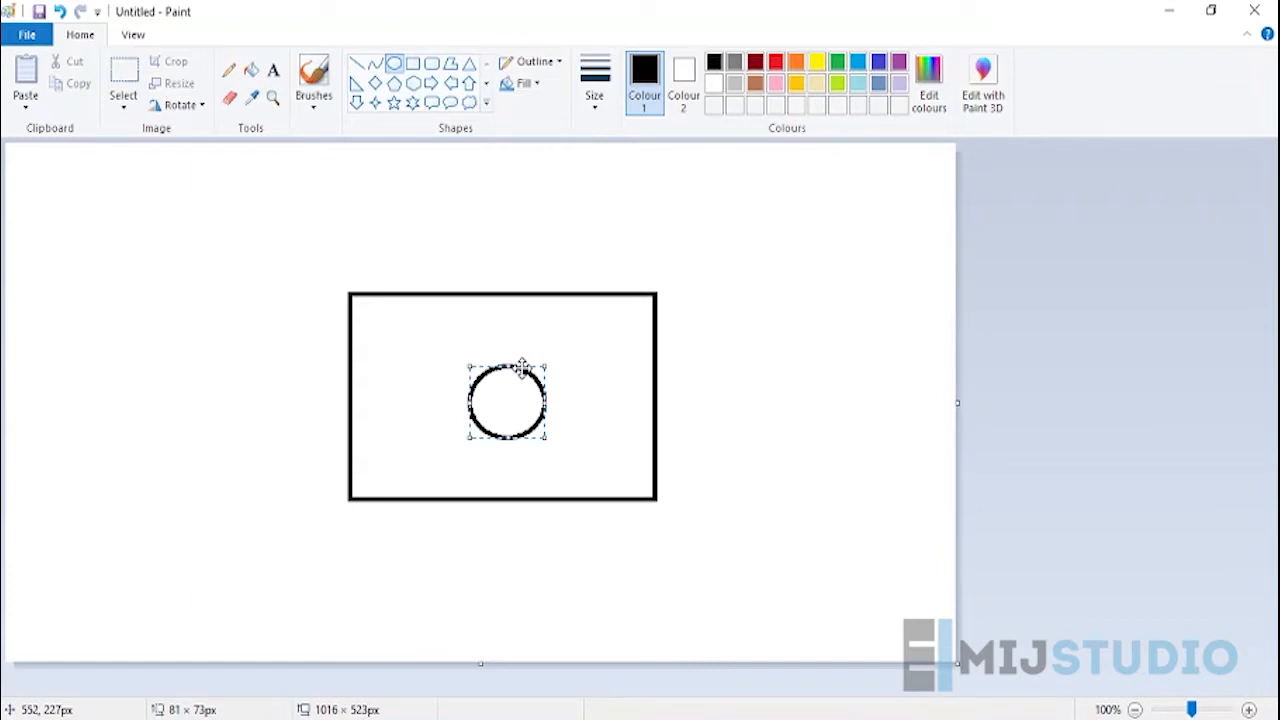
mouse_move(522, 368)
left_mouse_down()
mouse_move(451, 361)
mouse_move(537, 380)
mouse_move(586, 183)
mouse_move(571, 249)
mouse_move(491, 378)
left_mouse_up()
left_click_drag(732, 306, 807, 387)
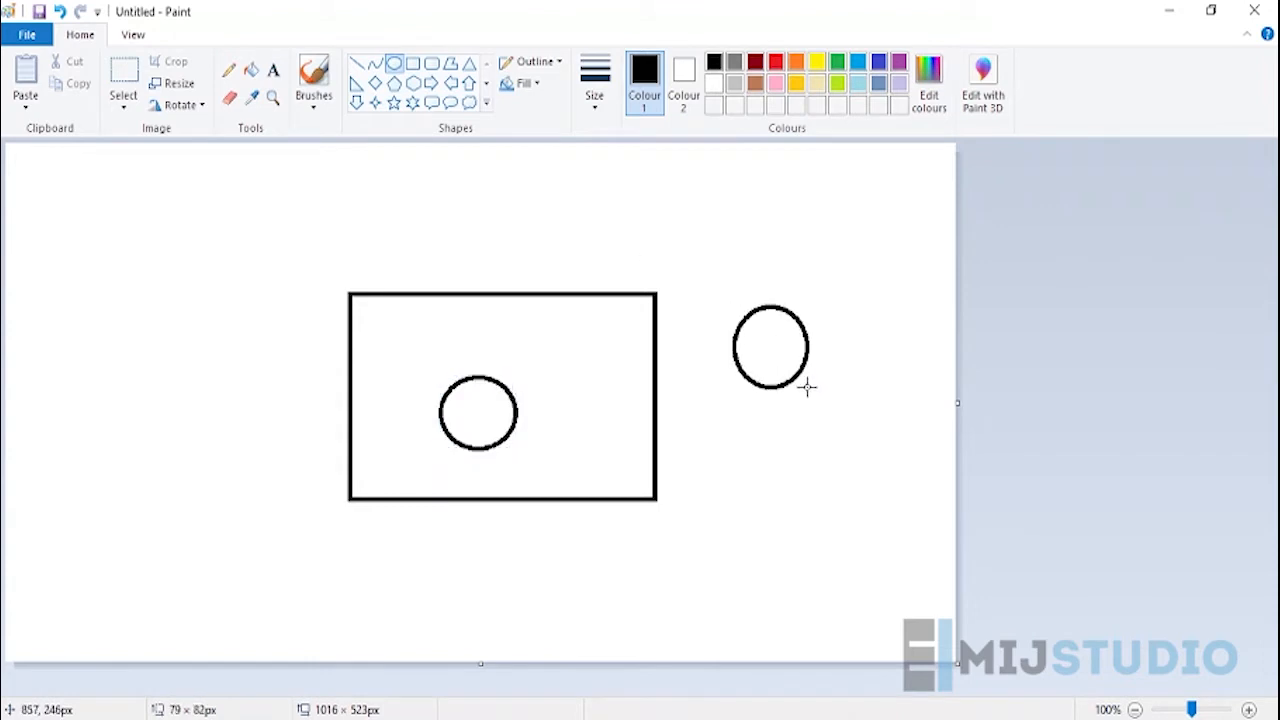
left_click_drag(783, 300, 588, 357)
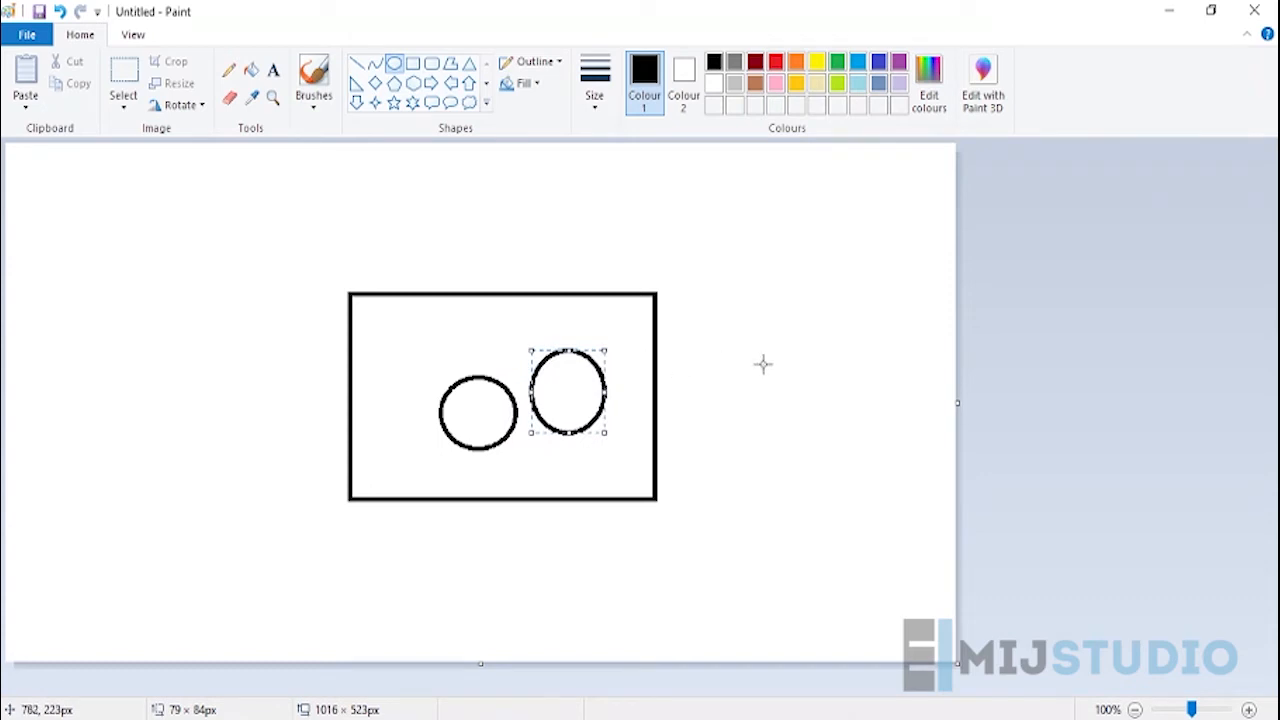
Step: Draw a third ellipse about 68 × 84 px inside the rectangle, move it outside and delete it
mouse_move(383, 334)
left_mouse_down()
mouse_move(463, 409)
mouse_move(448, 417)
left_mouse_up()
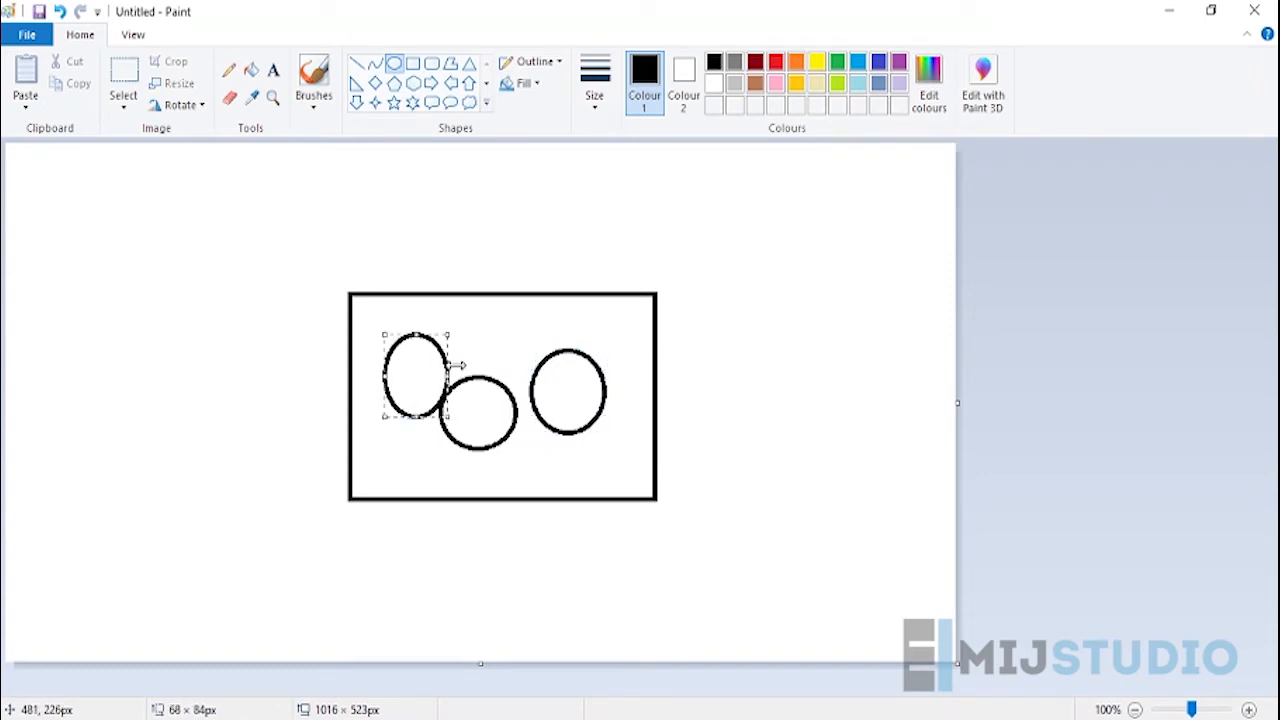
left_click_drag(430, 335, 432, 342)
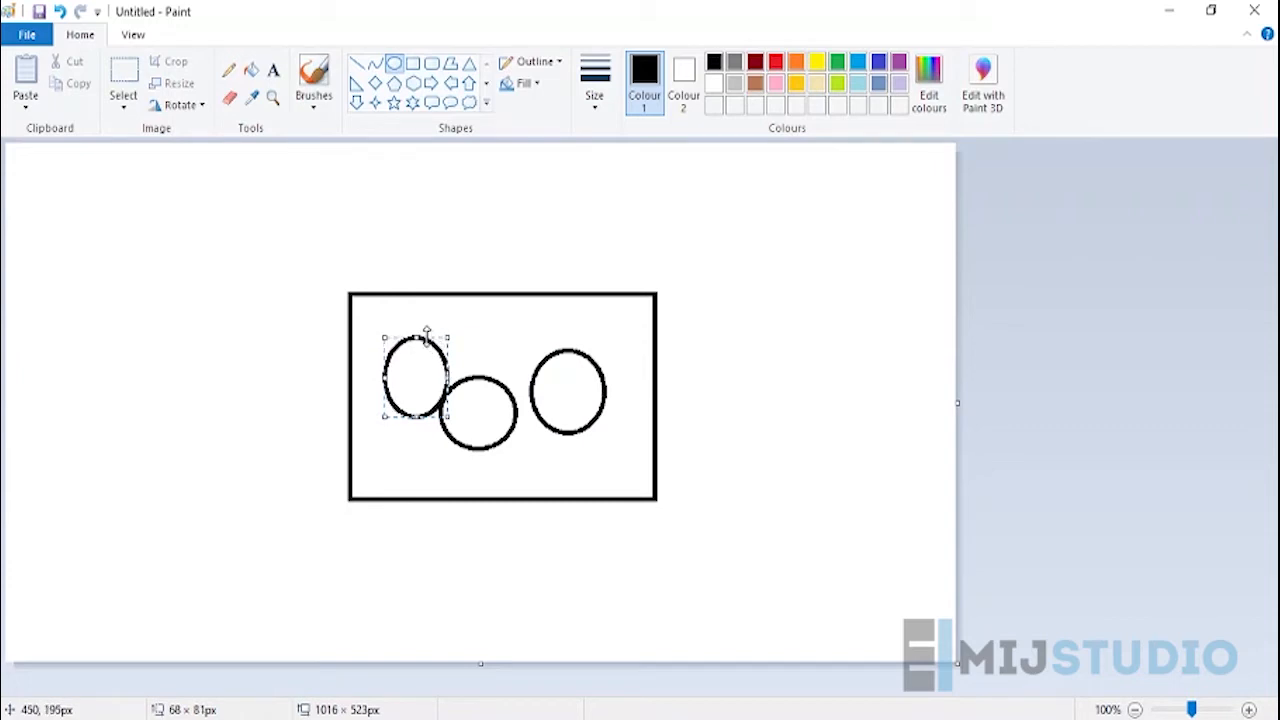
left_click_drag(429, 357, 886, 363)
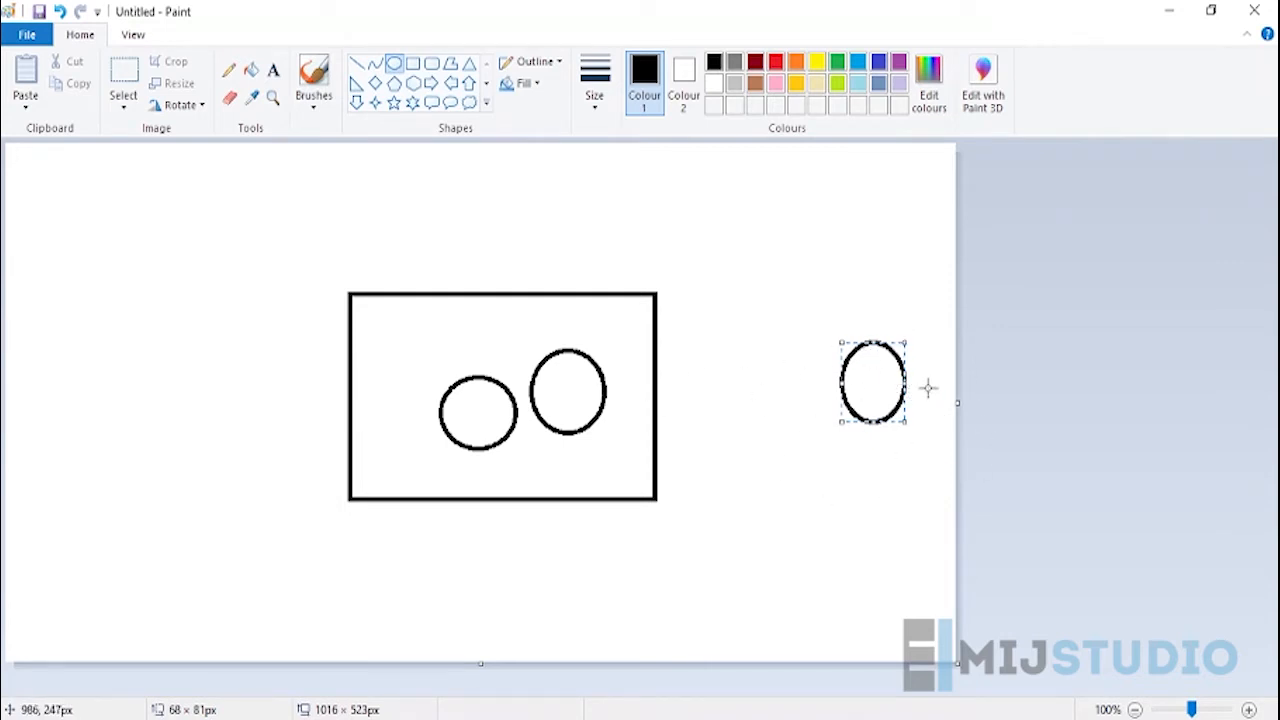
key("Delete")
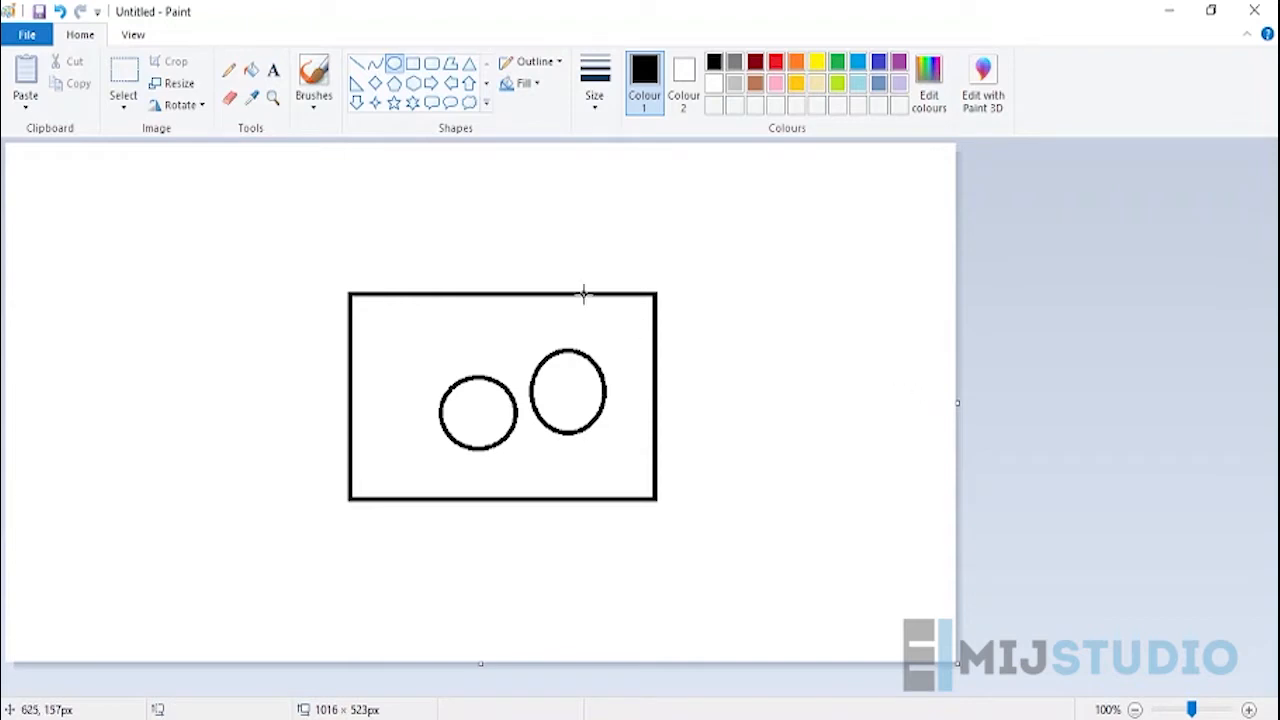
Step: Delete the rectangle with its two circles and close Paint without saving
left_click(123, 78)
left_click_drag(319, 213, 827, 580)
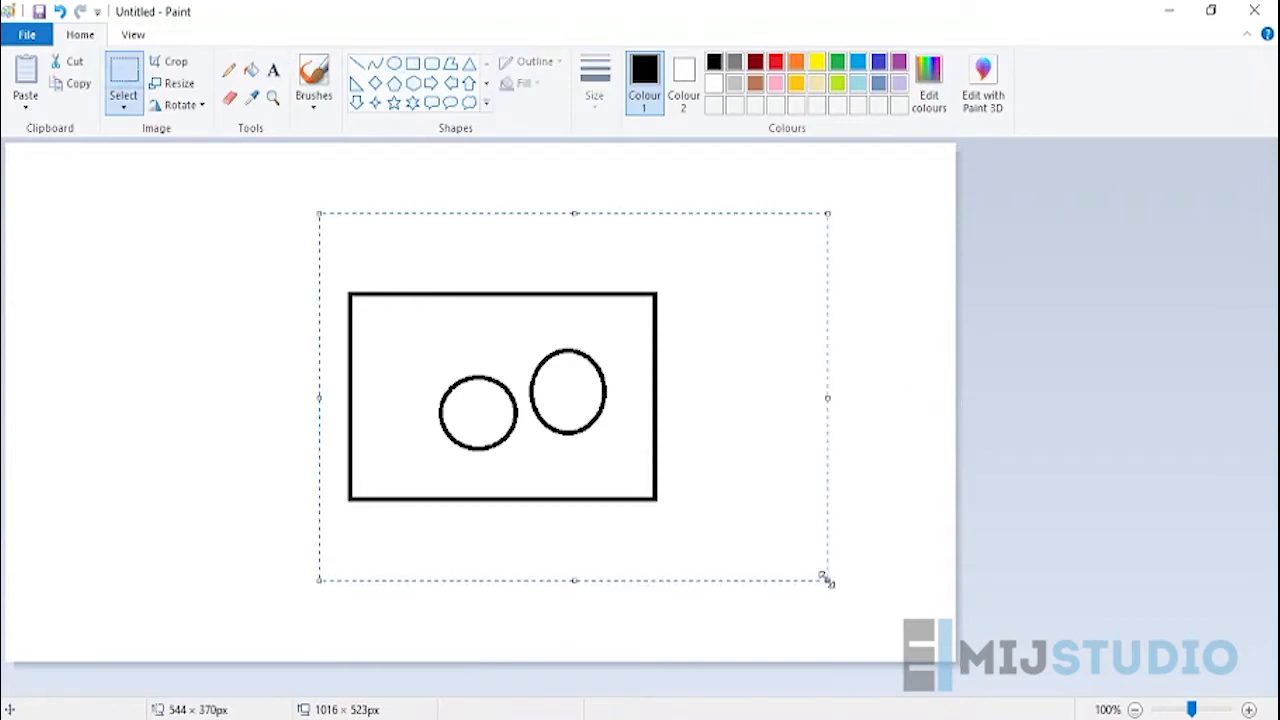
key("Delete")
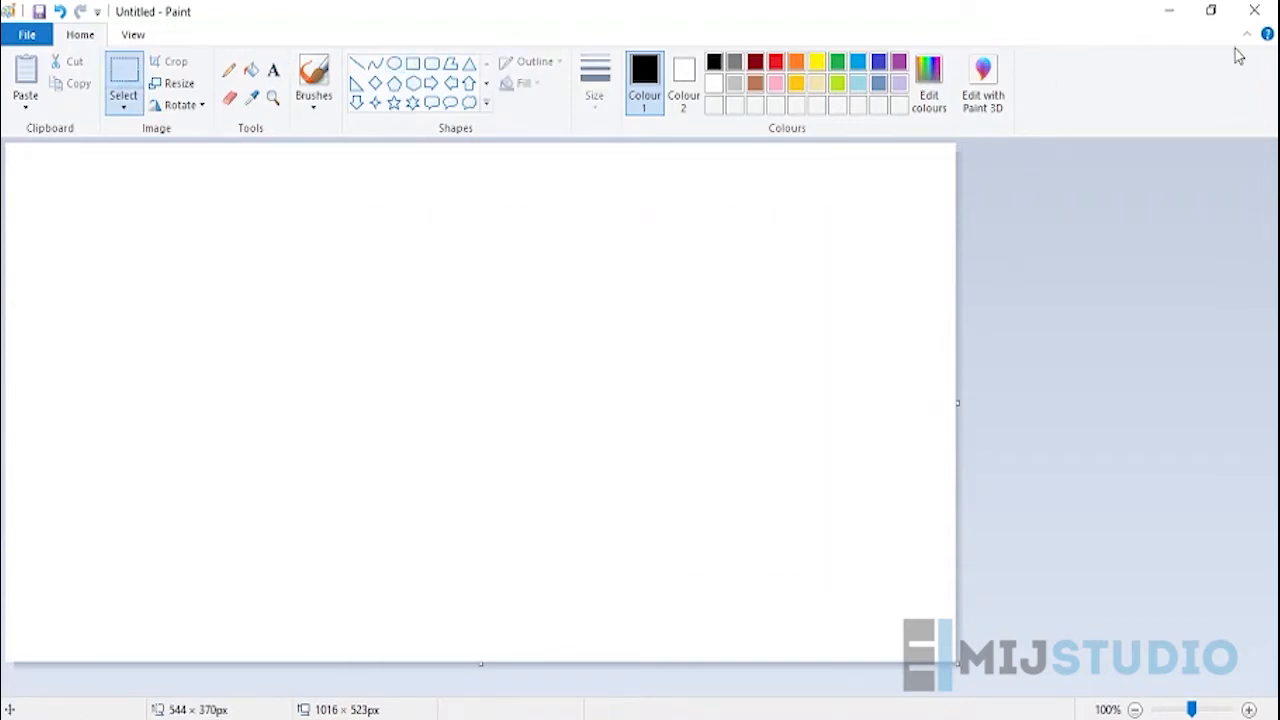
left_click(1254, 10)
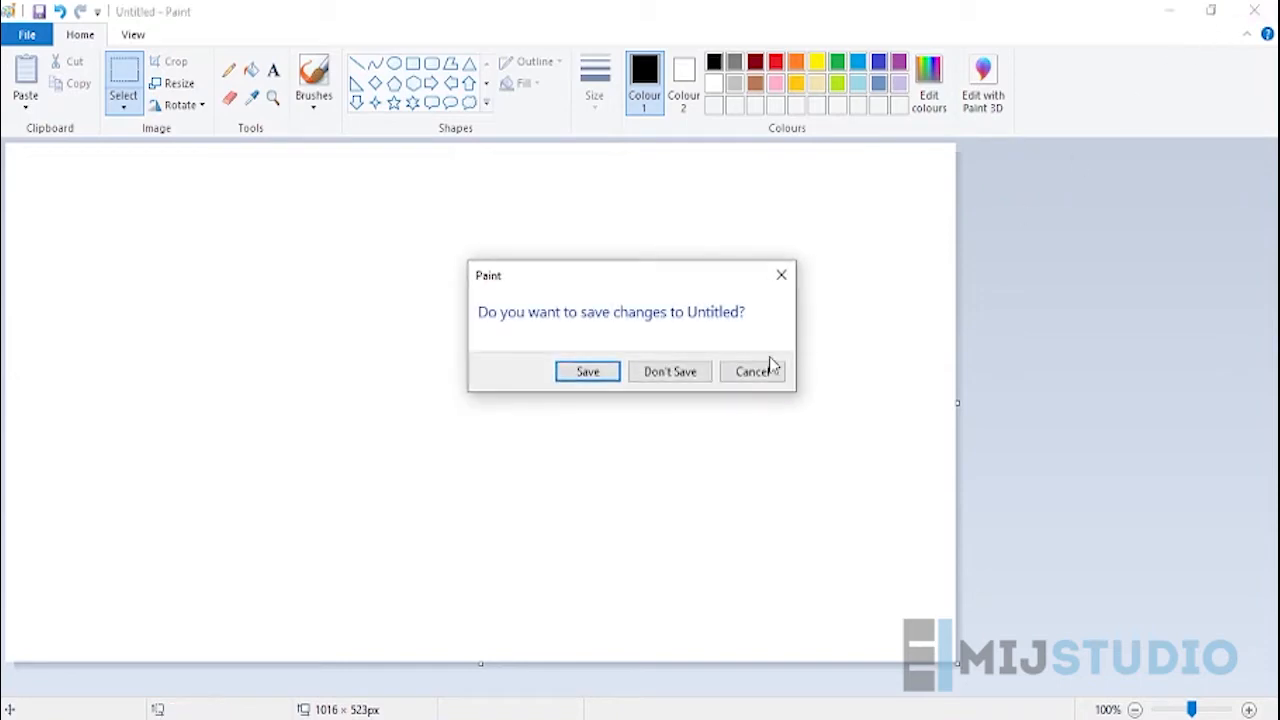
left_click(670, 371)
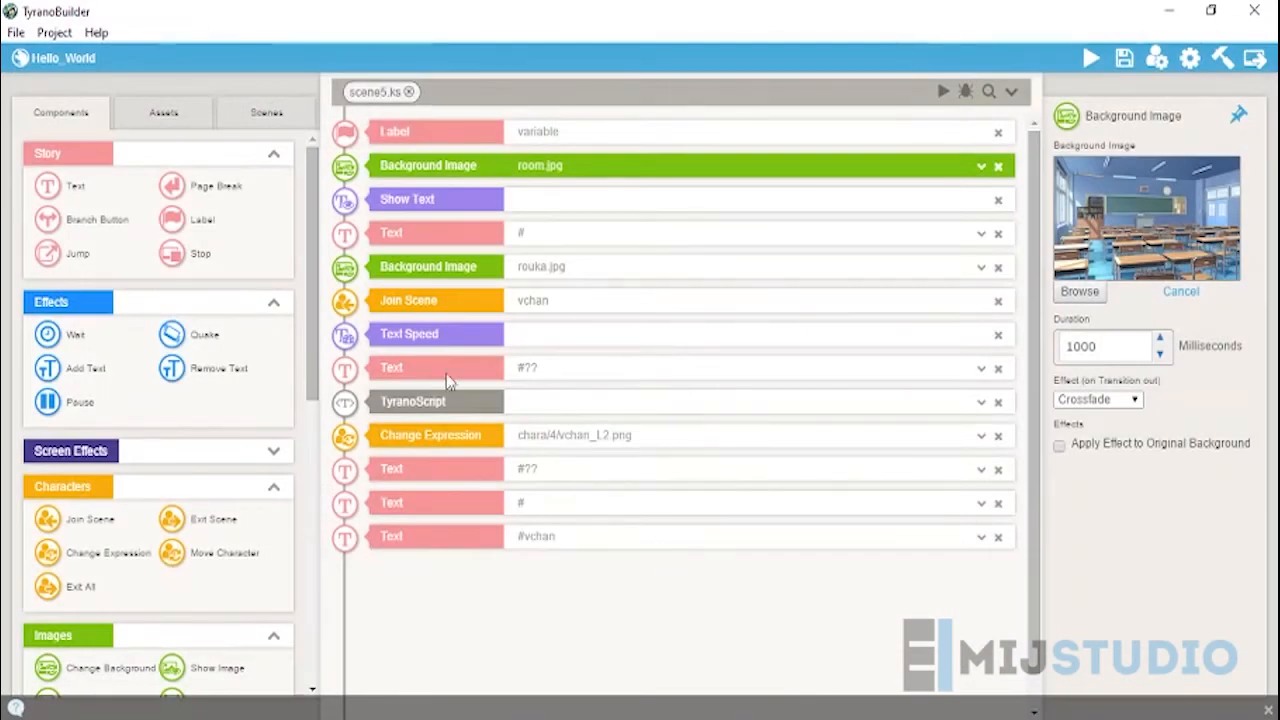
Step: Preview scene5.ks, advance through its dialogue to the end of vchan's lines, and close the preview window
mouse_move(313, 193)
left_mouse_down()
mouse_move(313, 214)
mouse_move(316, 175)
left_mouse_up()
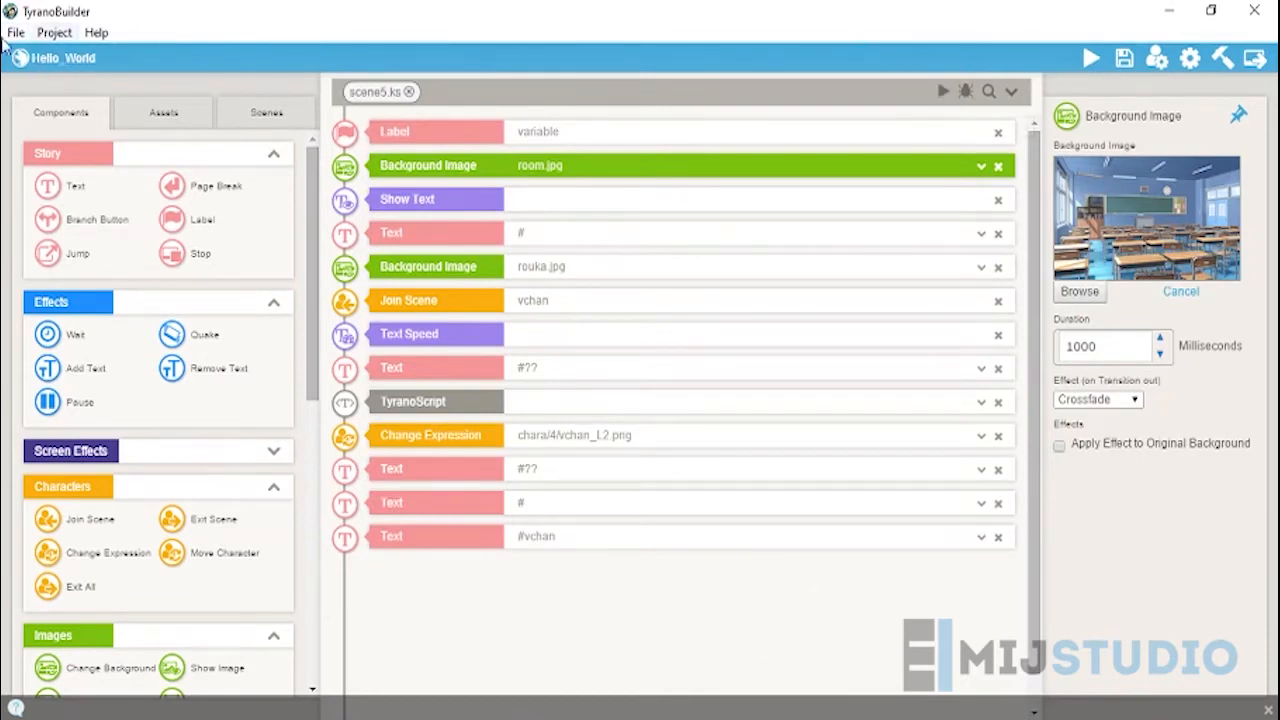
left_click(943, 92)
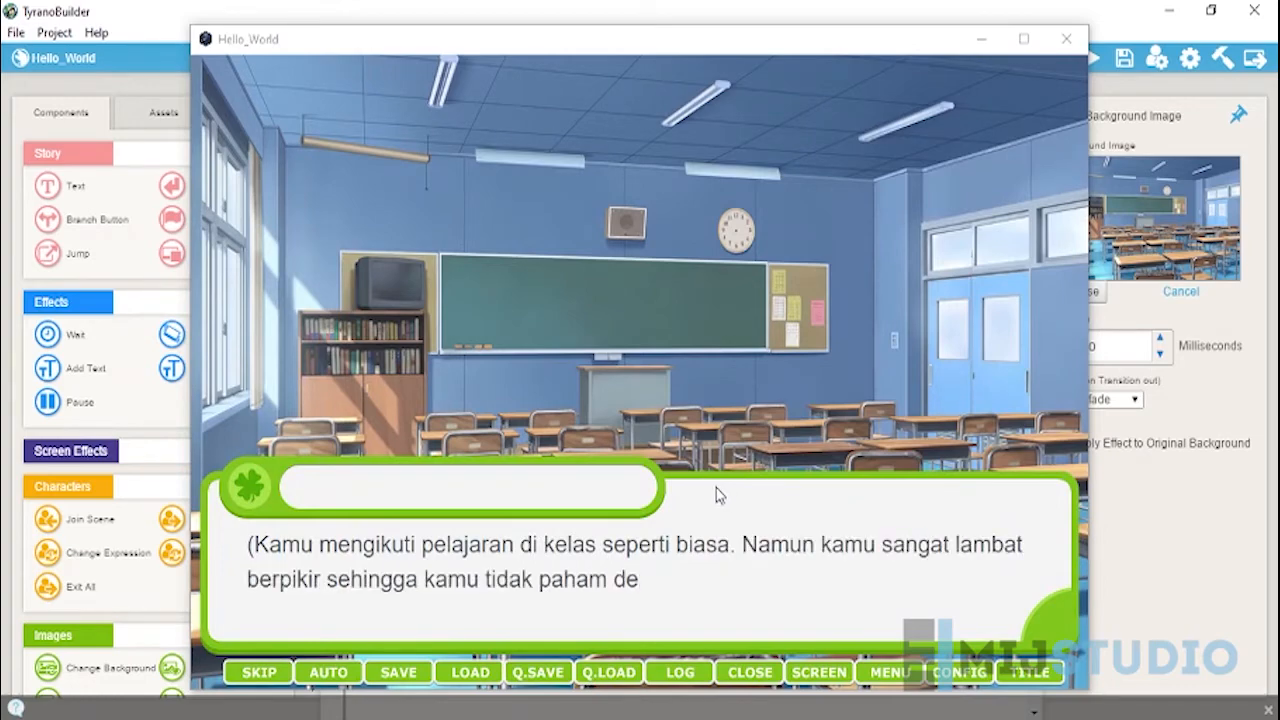
left_click(716, 495)
left_click(716, 495)
left_click(716, 495)
left_click(715, 493)
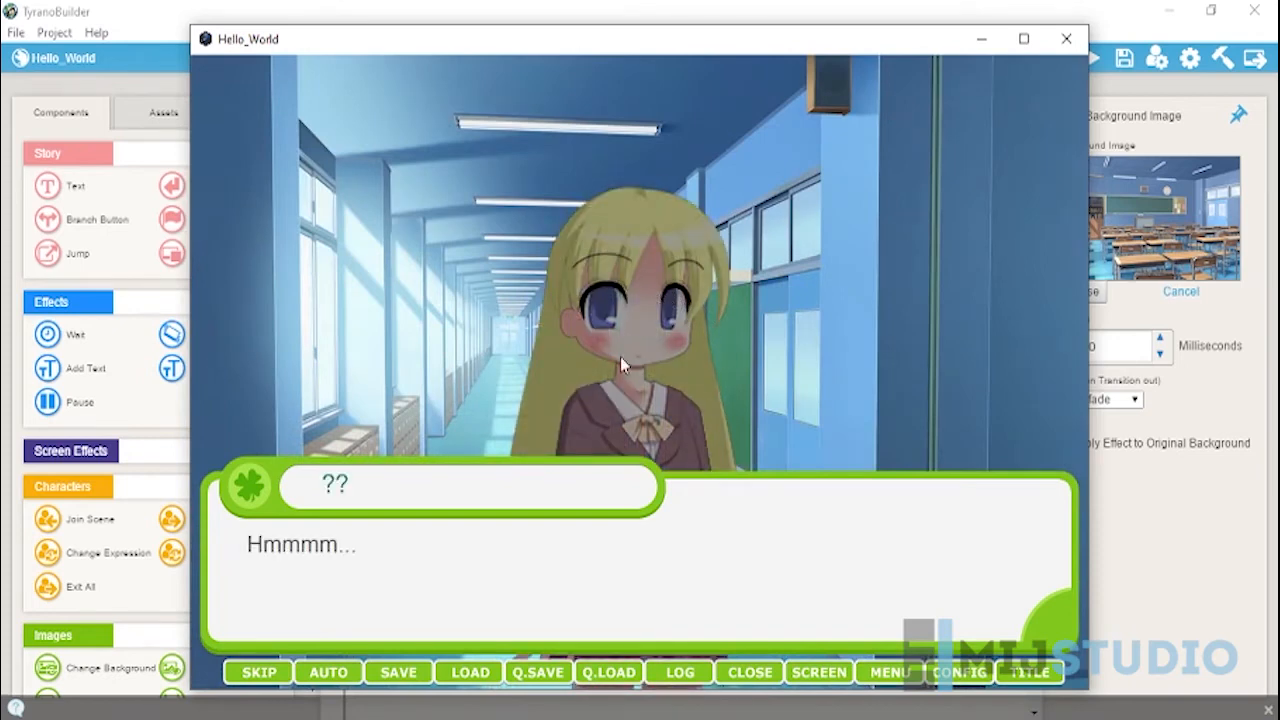
left_click(697, 396)
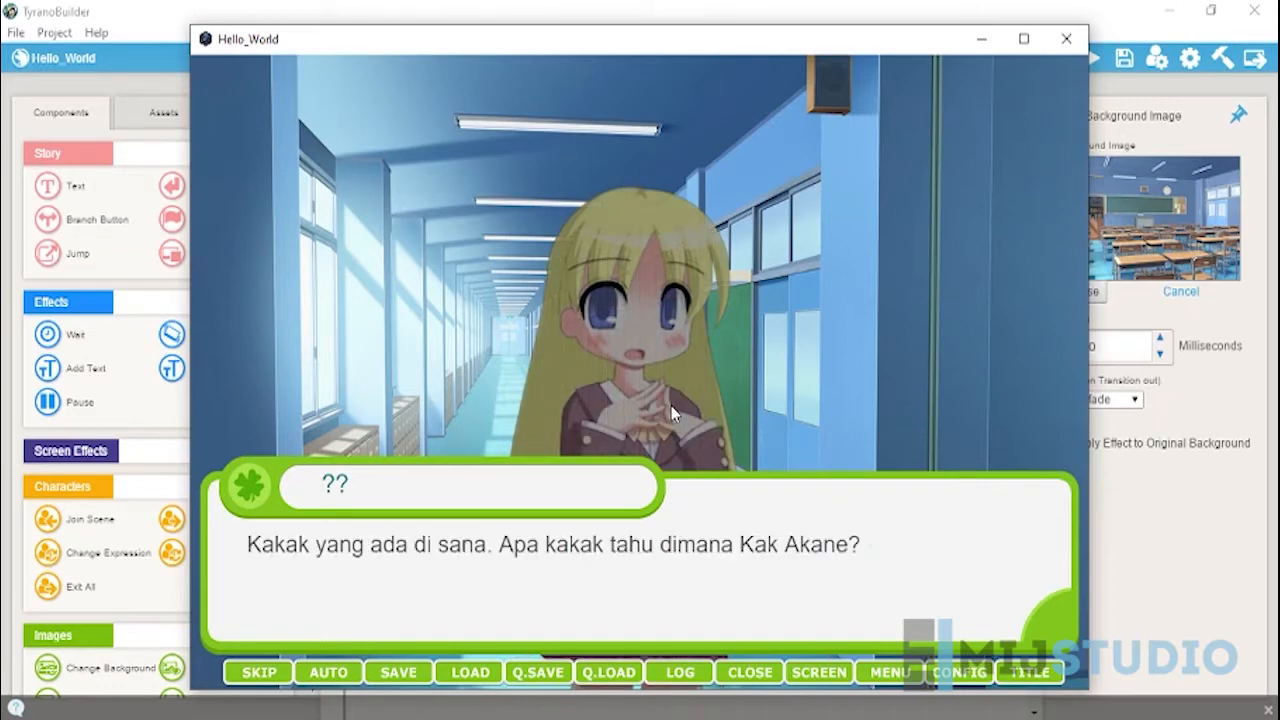
left_click(672, 414)
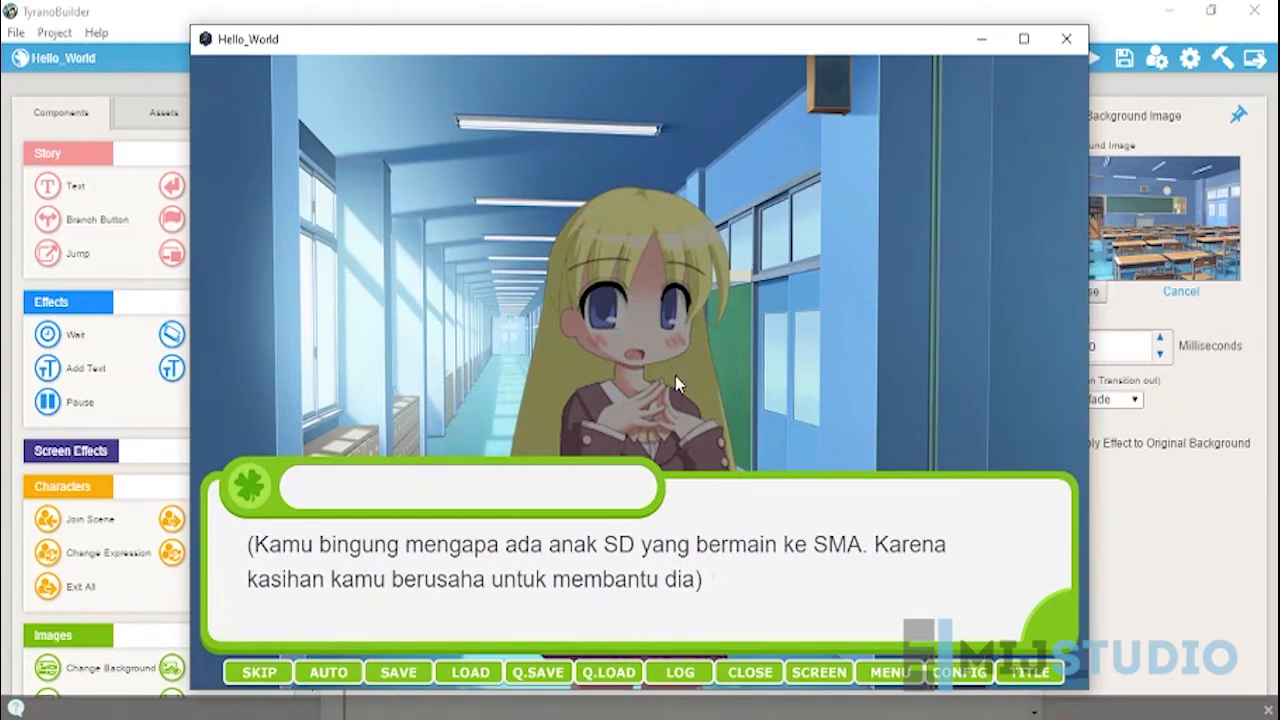
left_click(676, 433)
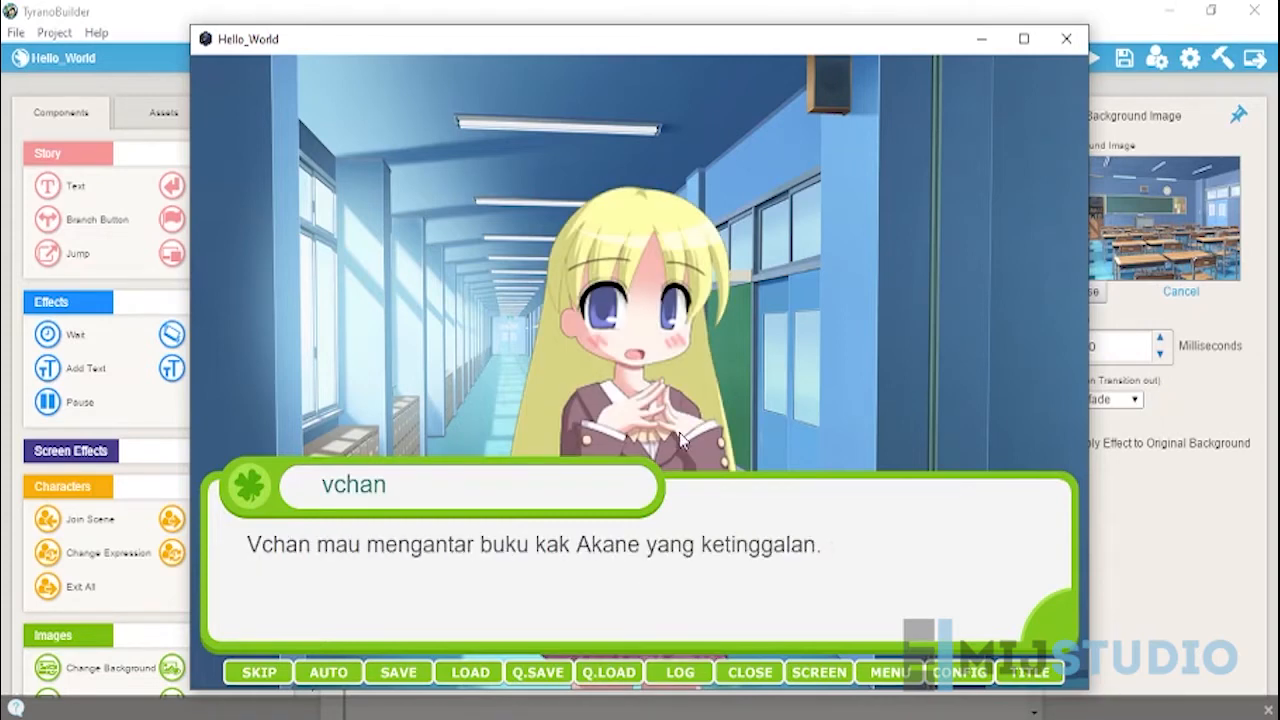
left_click(679, 432)
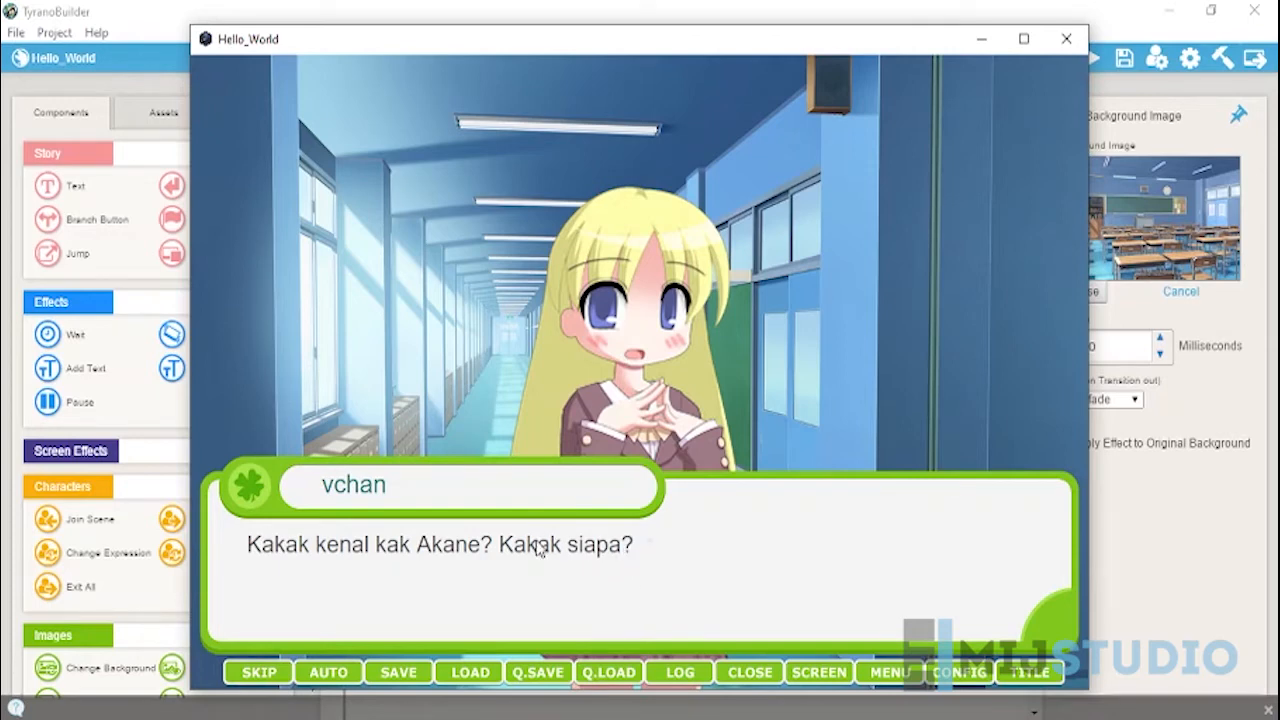
left_click(704, 453)
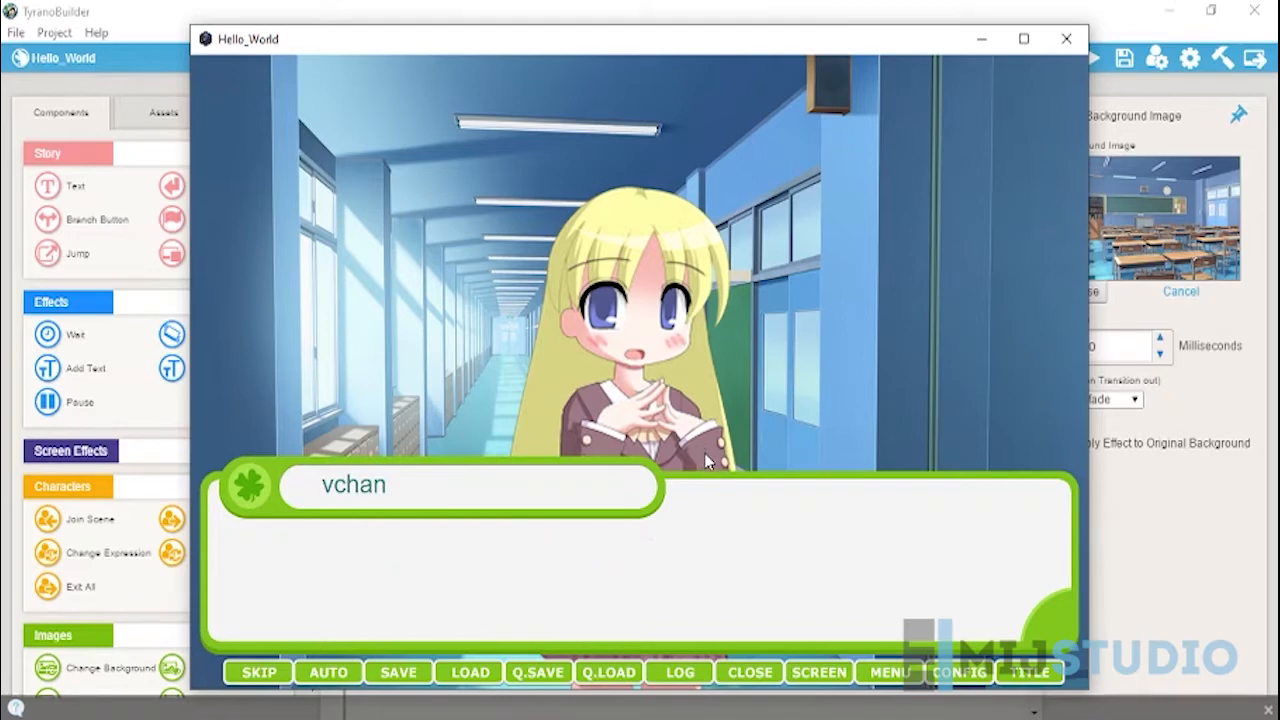
left_click(1064, 43)
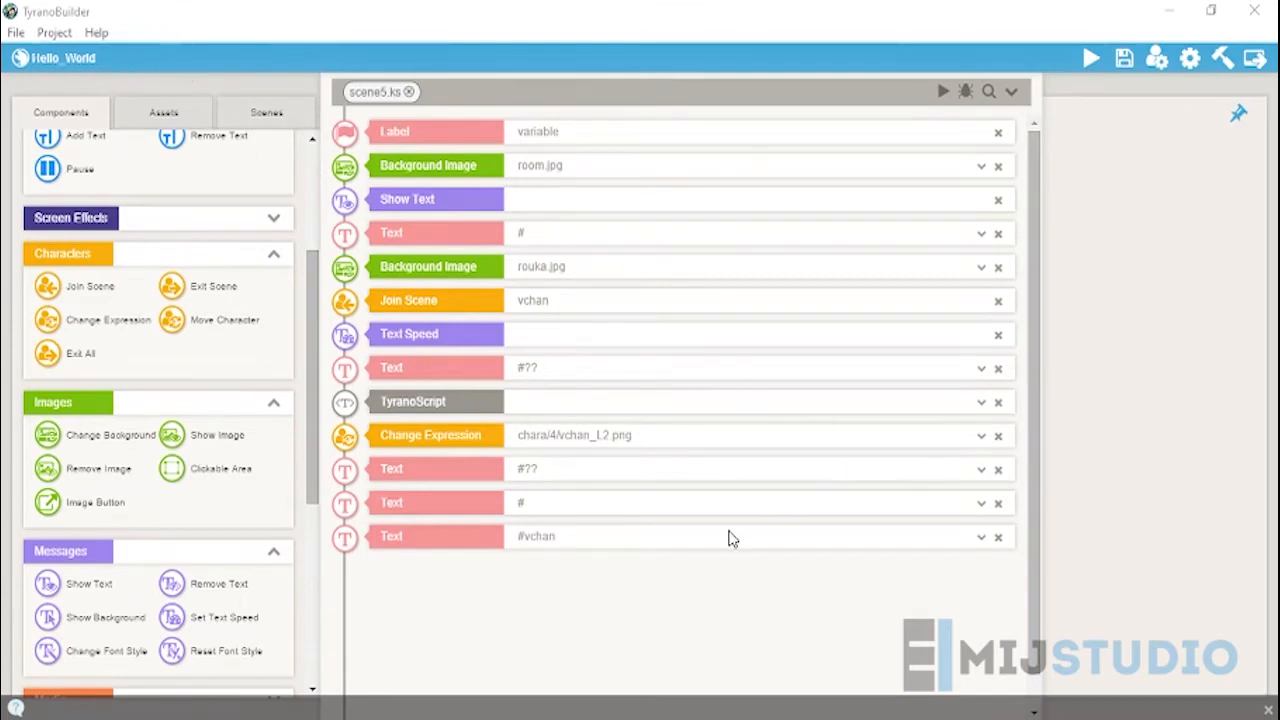
Step: Add a project variable named nama in the Variables Manager and open its initial value for editing
scroll(731, 539, "down", 1)
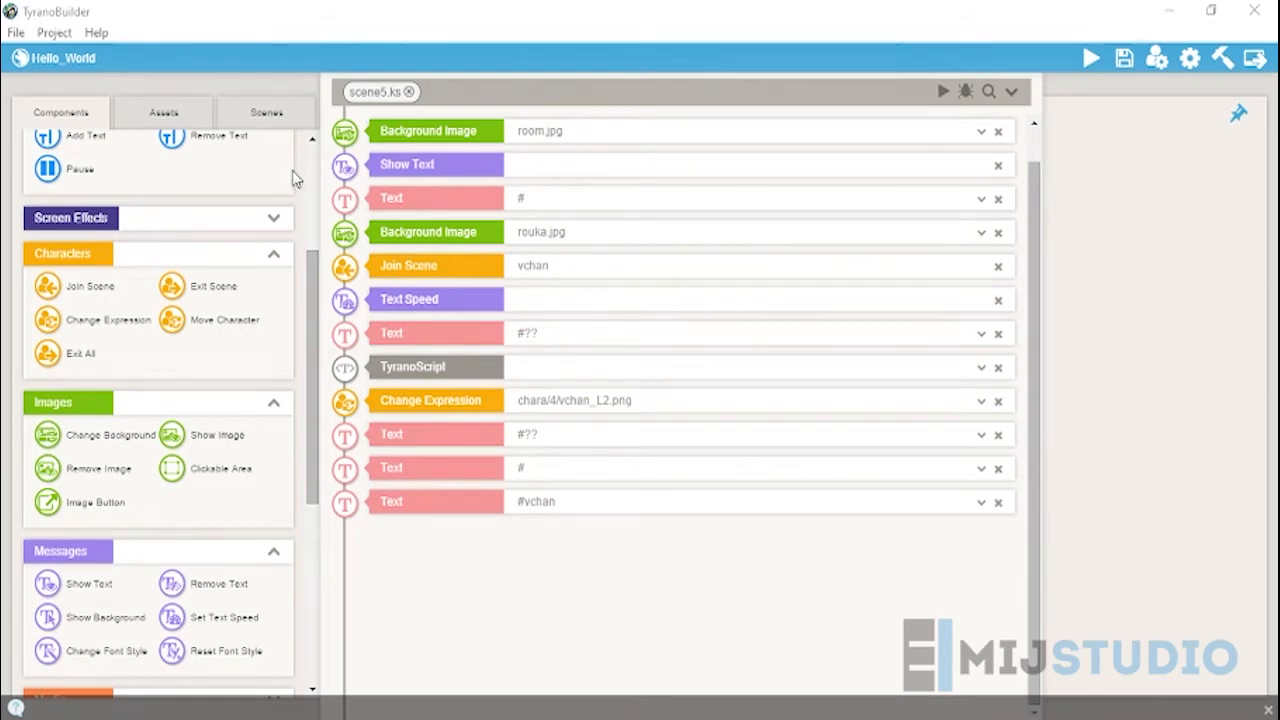
left_click(54, 36)
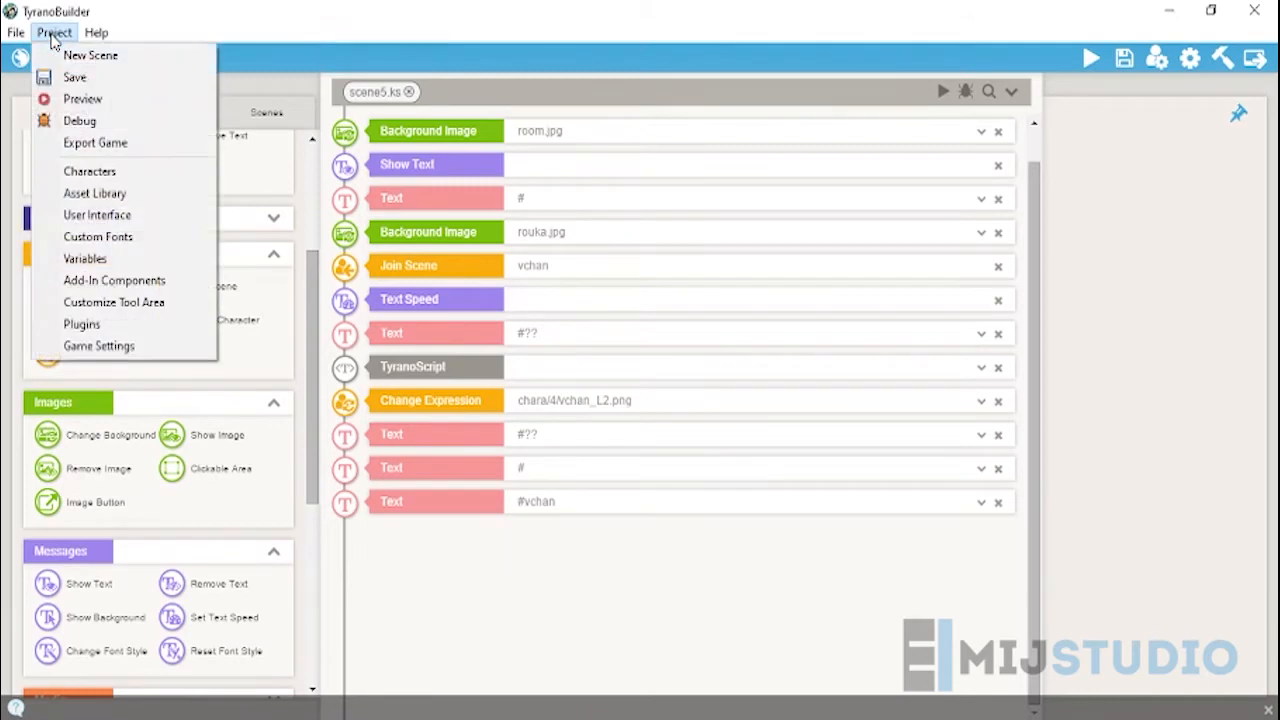
left_click(134, 259)
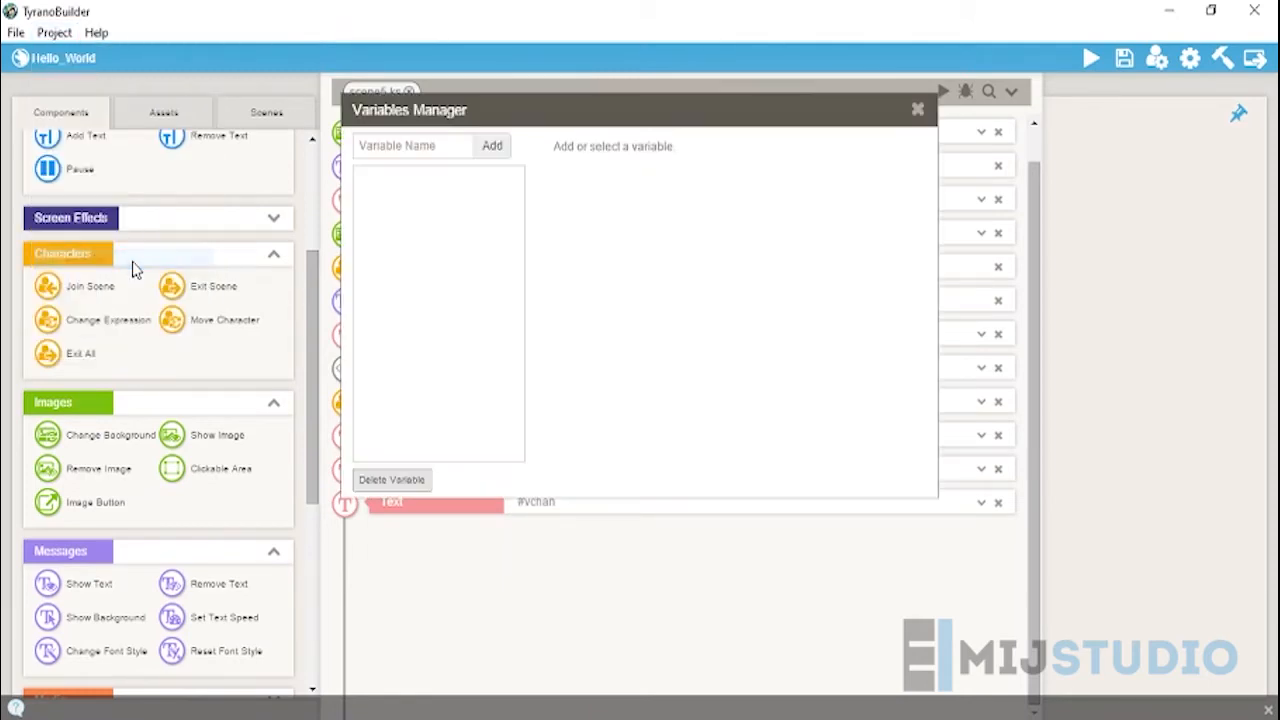
left_click(437, 144)
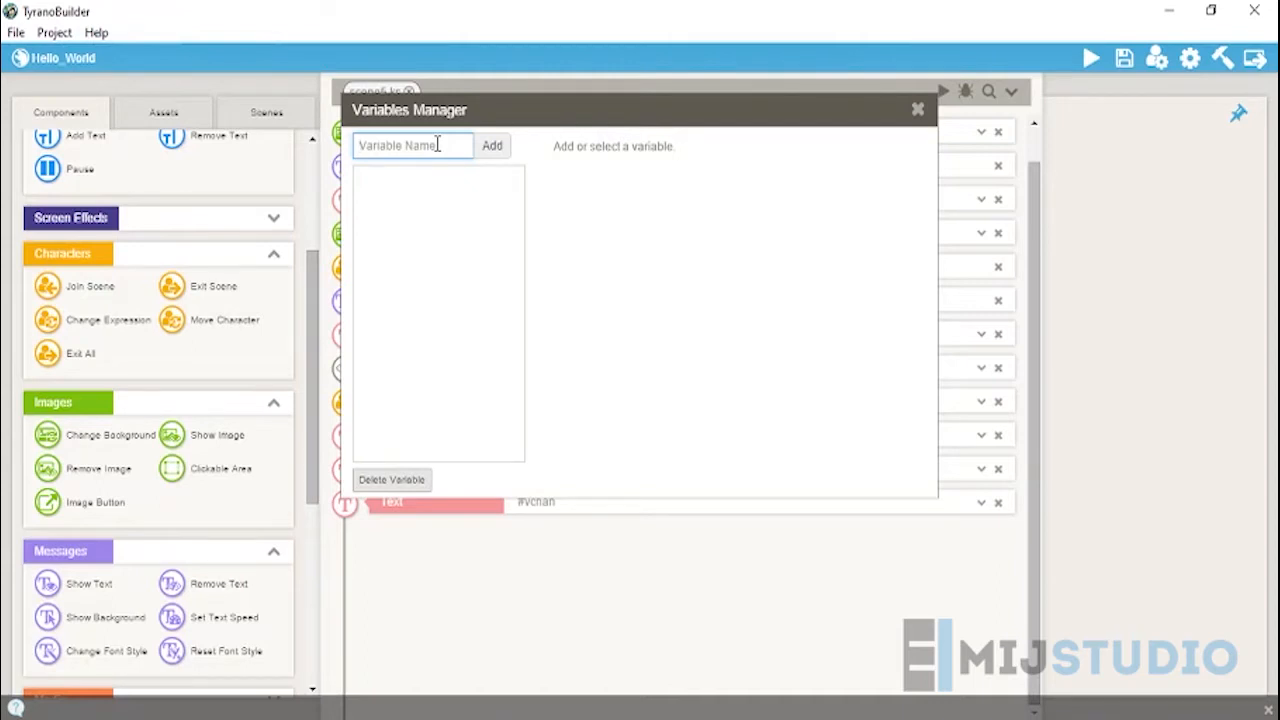
type("nama")
left_click(493, 148)
left_click(404, 186)
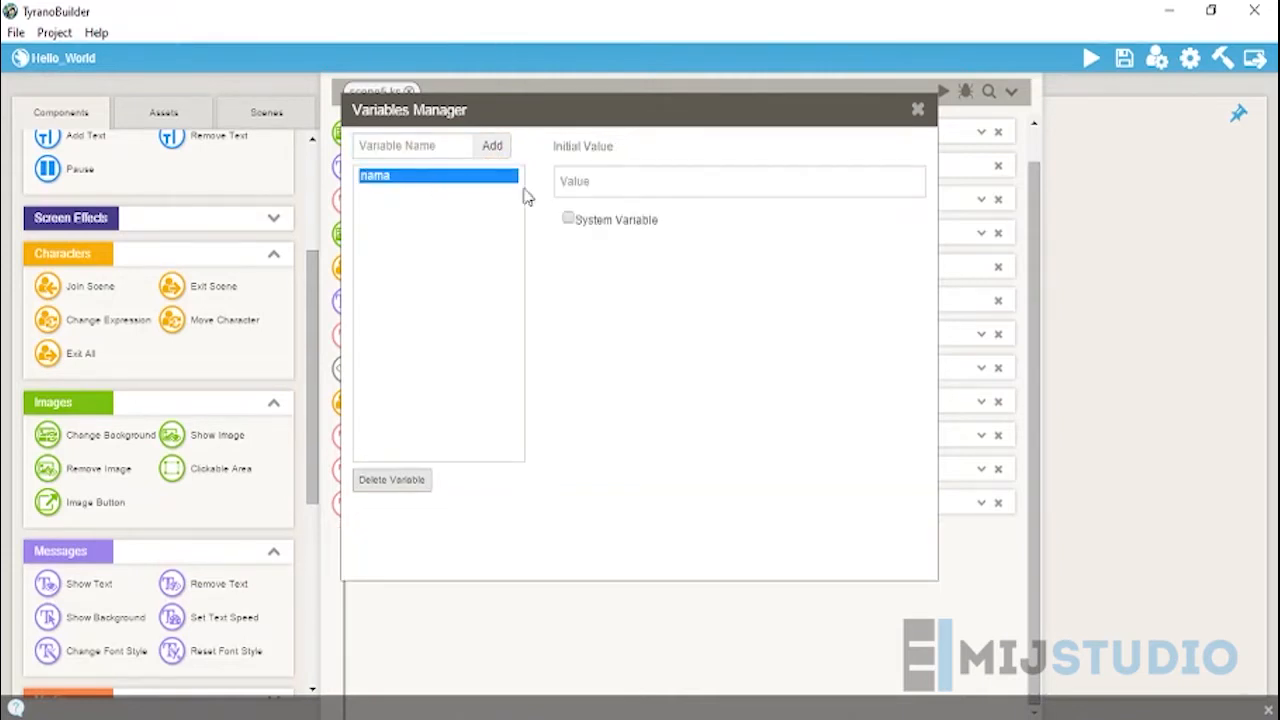
left_click(670, 186)
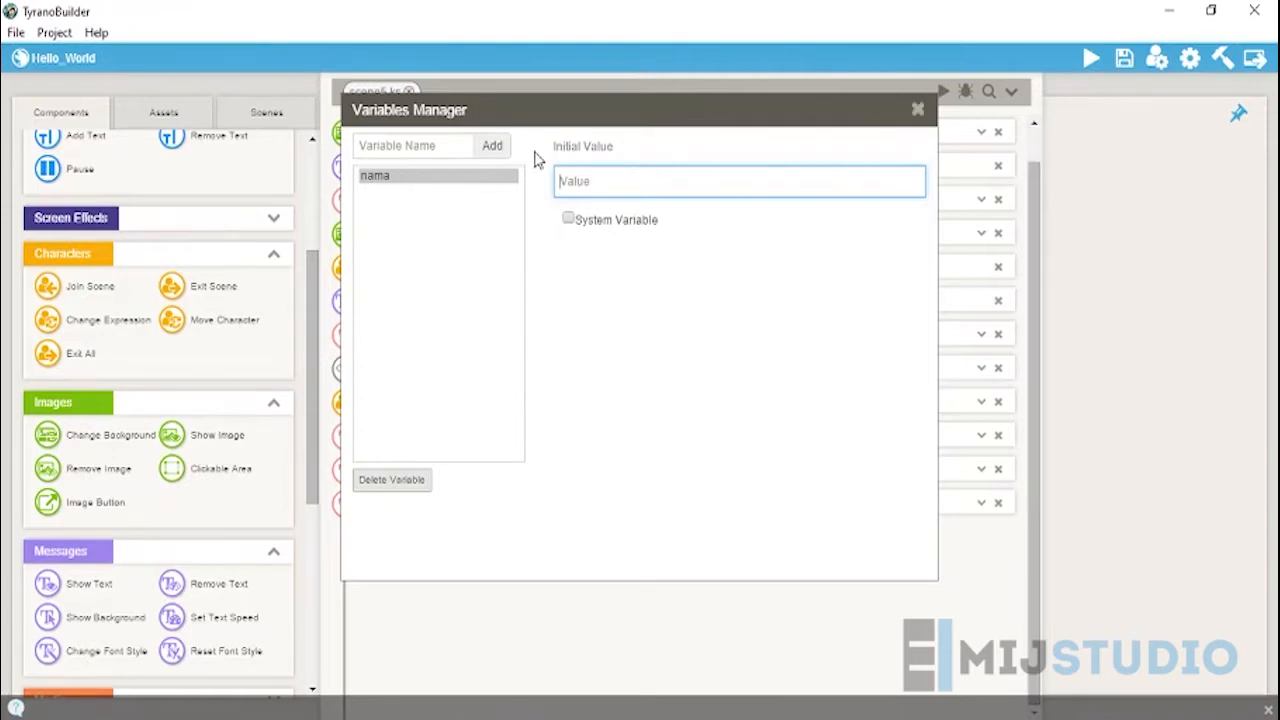
Step: Close the Variables Manager and add a Label component at the end of scene5.ks, below the #vchan text
left_click(918, 110)
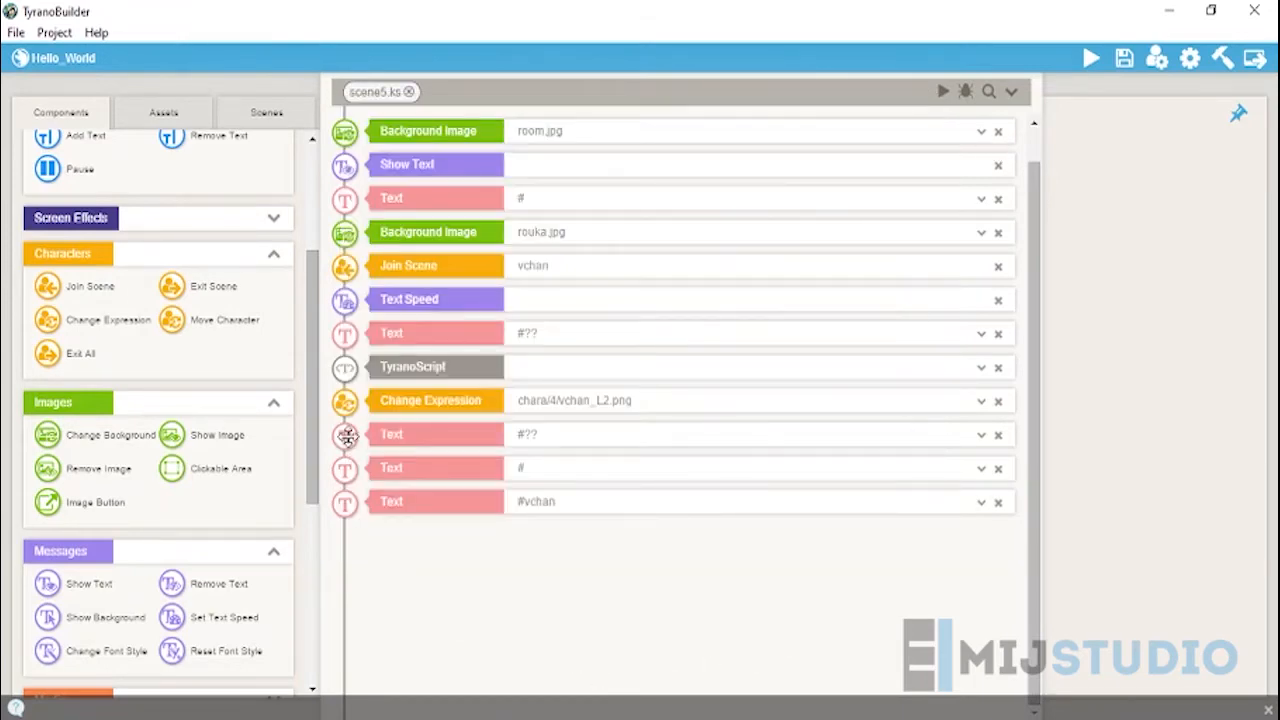
left_click_drag(313, 366, 323, 340)
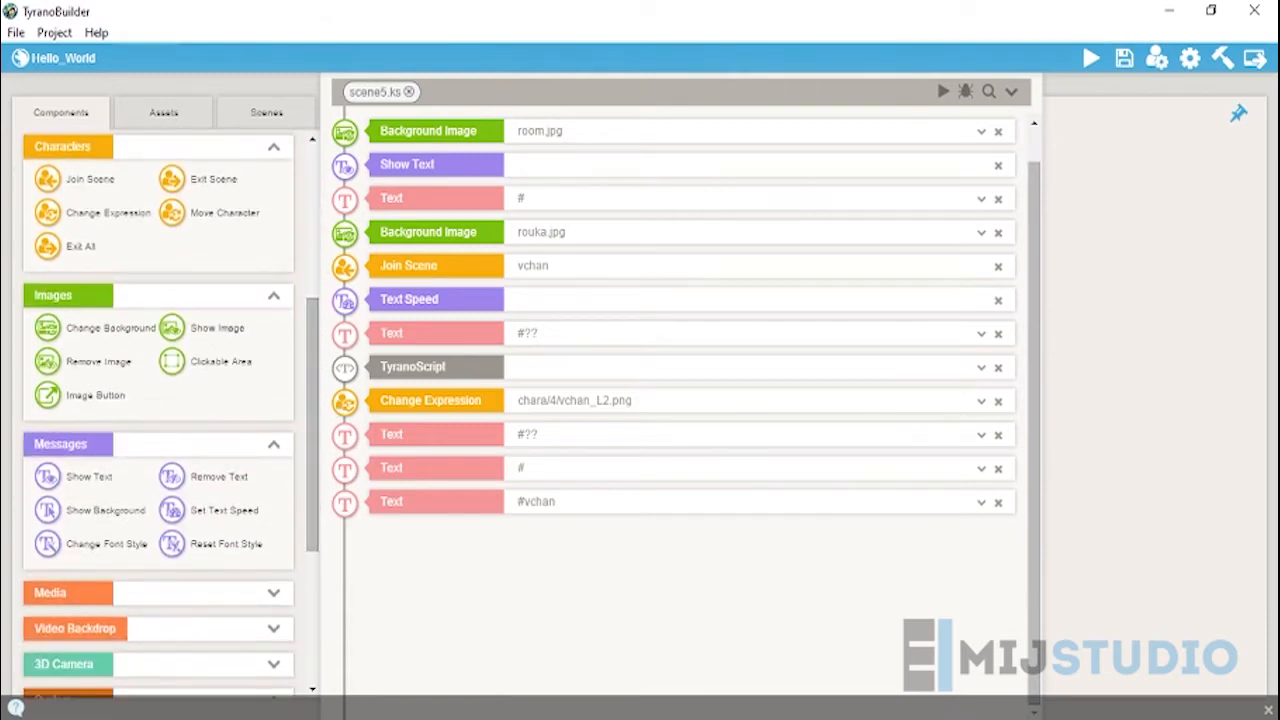
scroll(80, 380, "up", 3)
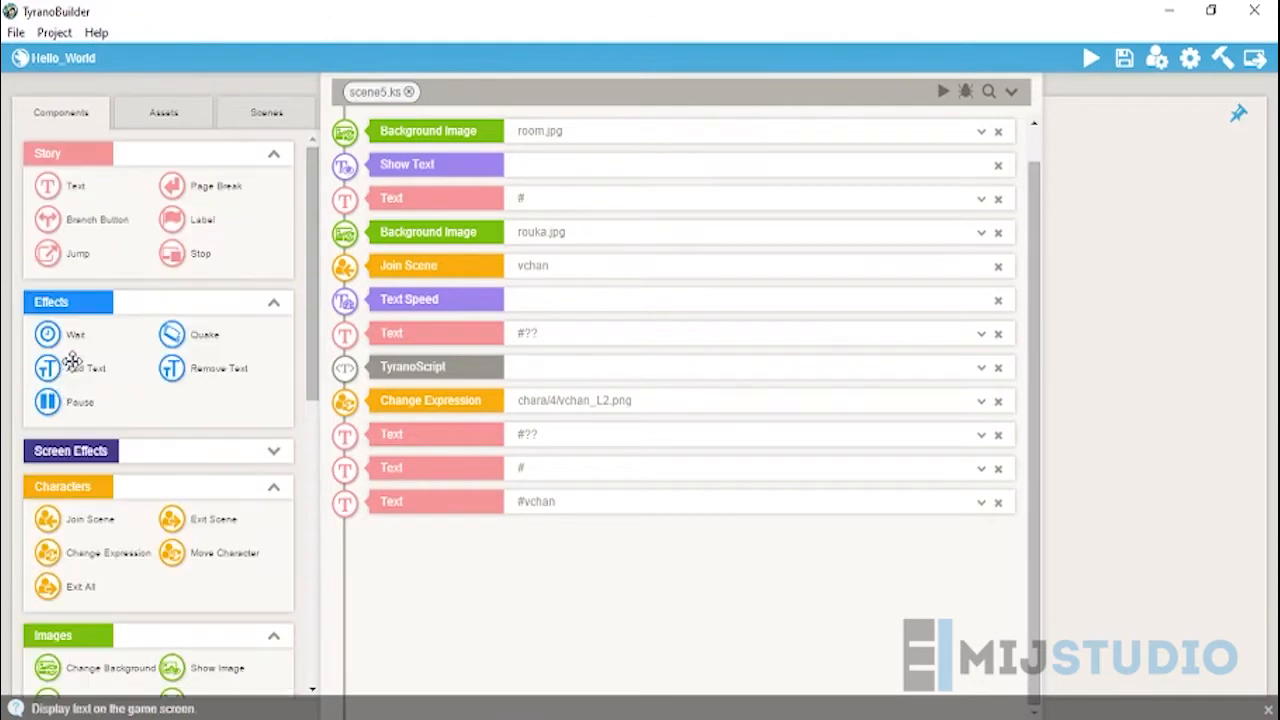
left_click_drag(172, 219, 568, 540)
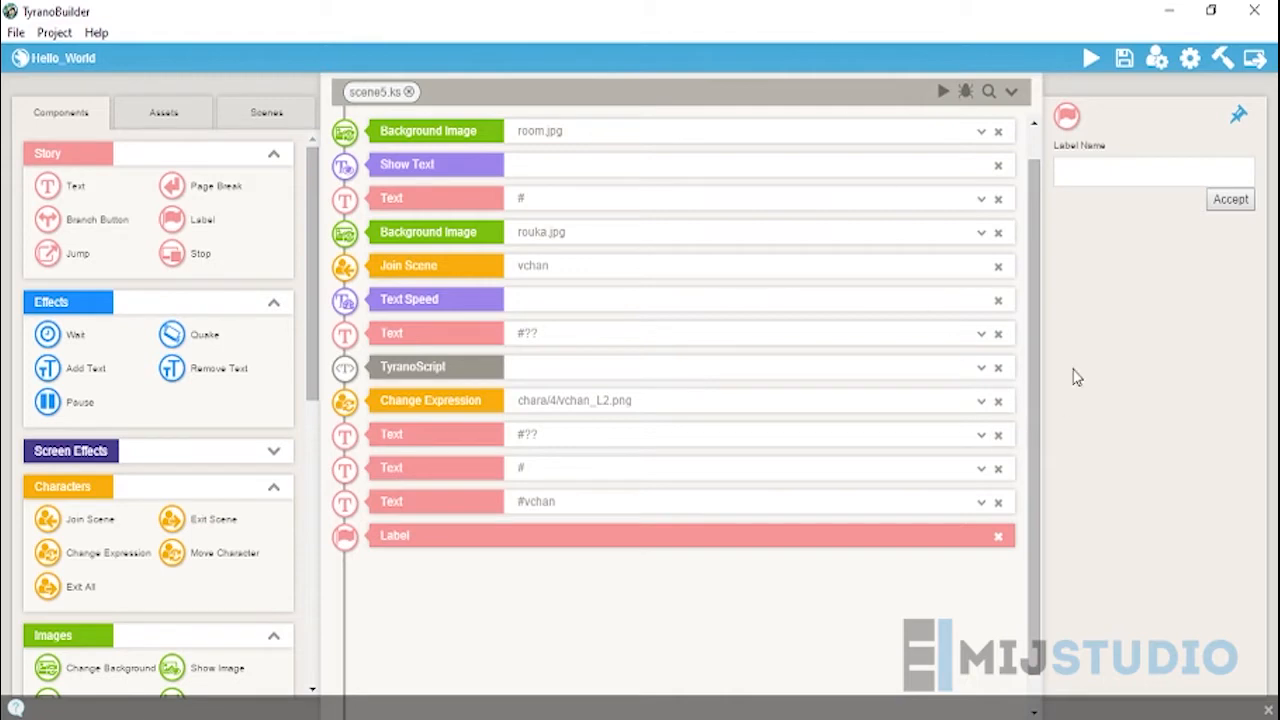
Step: Name the new label input_nama and dismiss the duplicate-label warning
scroll(1036, 340, "up", 1)
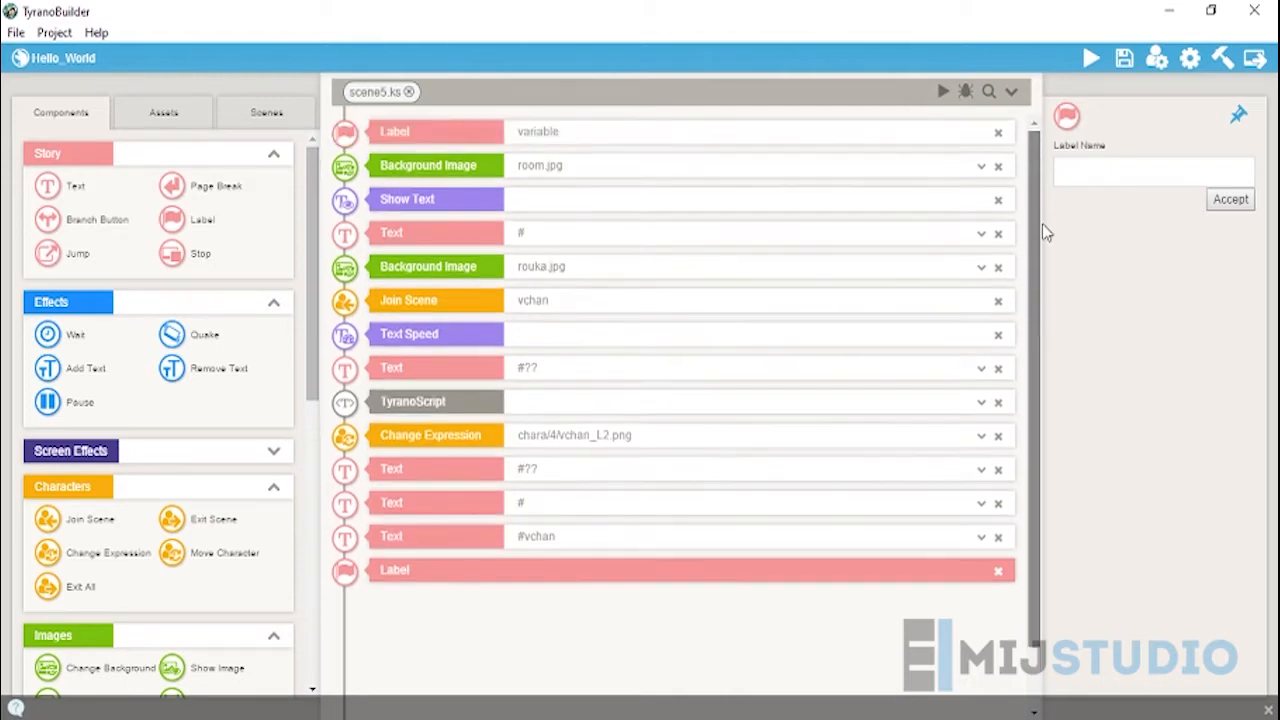
scroll(1038, 236, "down", 2)
left_click(1086, 176)
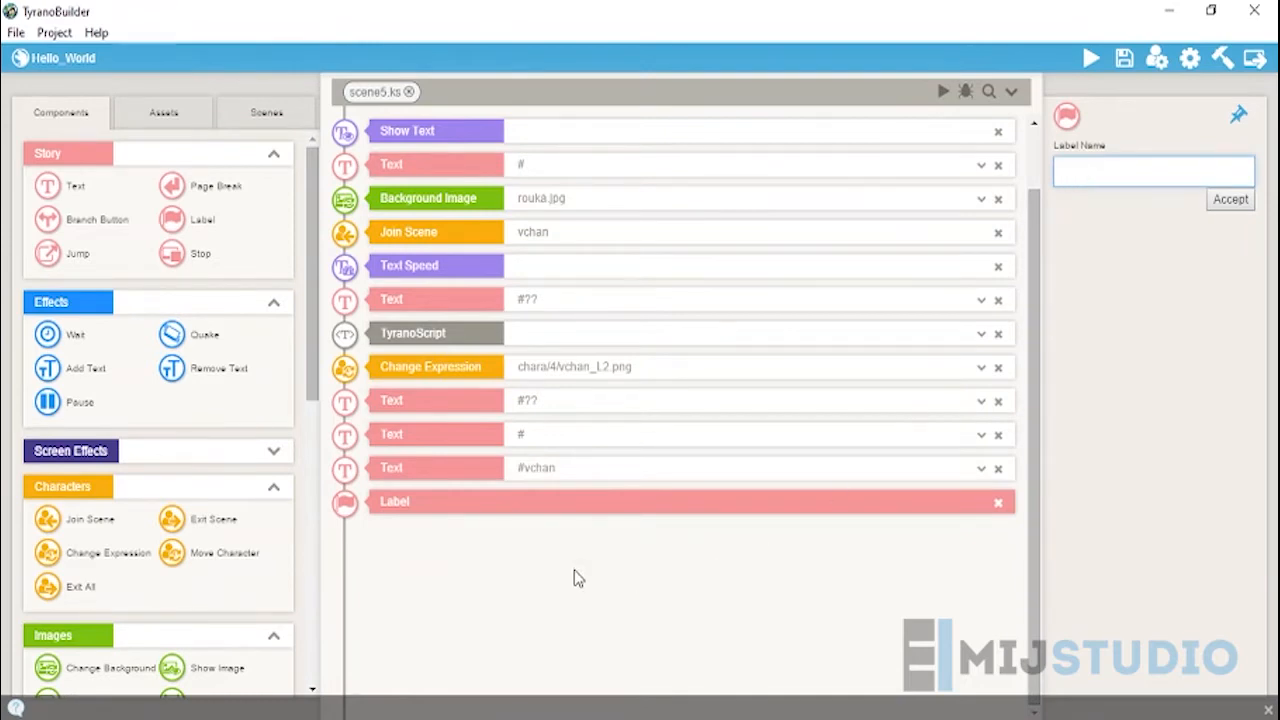
scroll(310, 328, "down", 1)
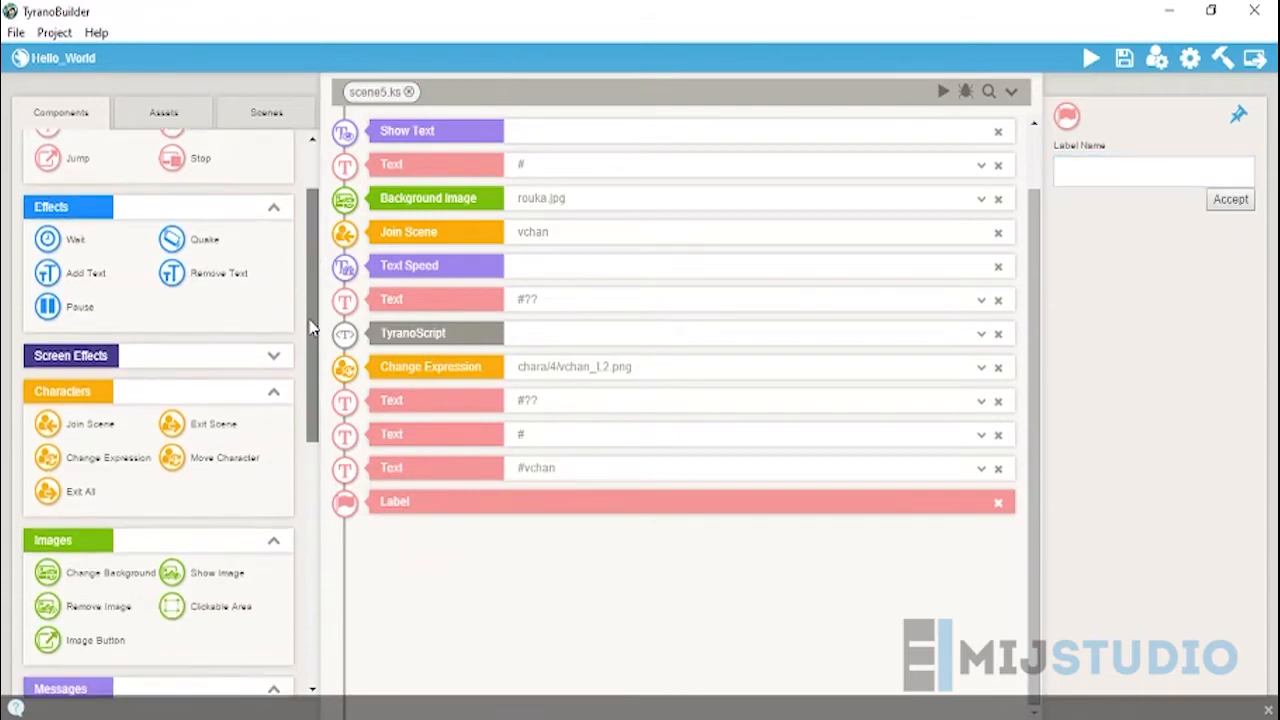
scroll(310, 328, "up", 1)
scroll(1040, 240, "up", 1)
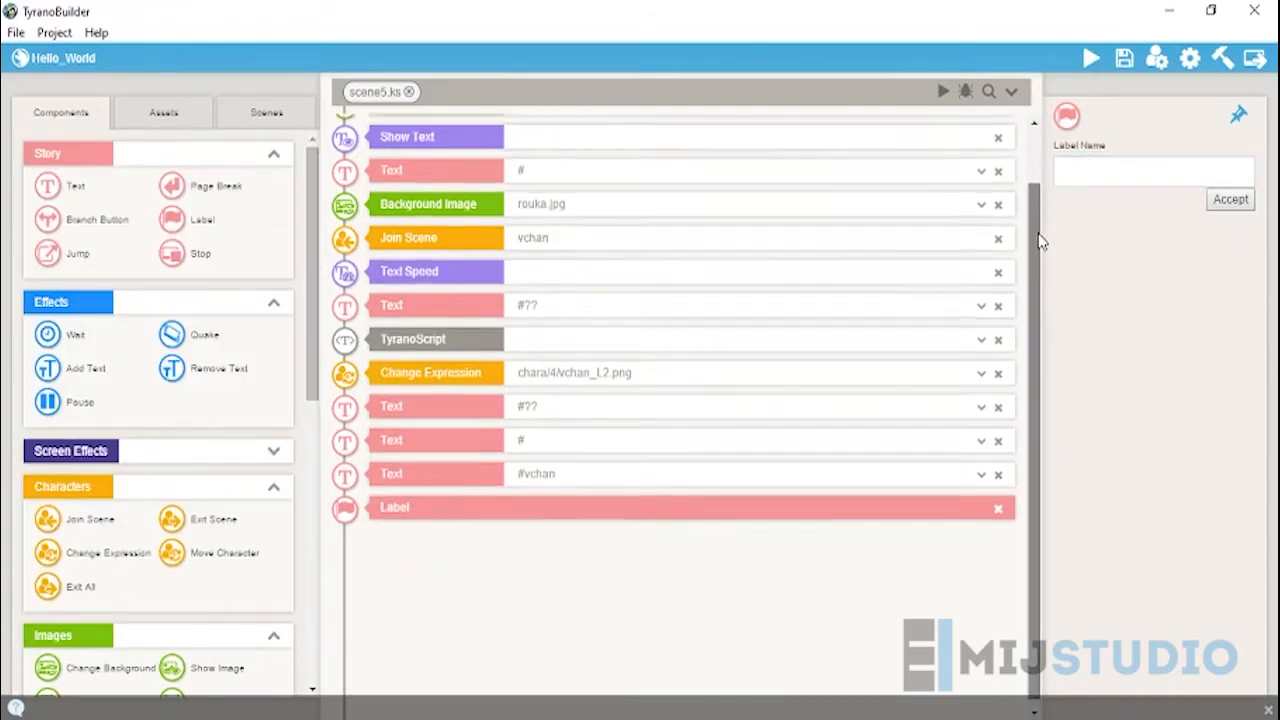
scroll(1040, 240, "up", 1)
scroll(1037, 277, "down", 1)
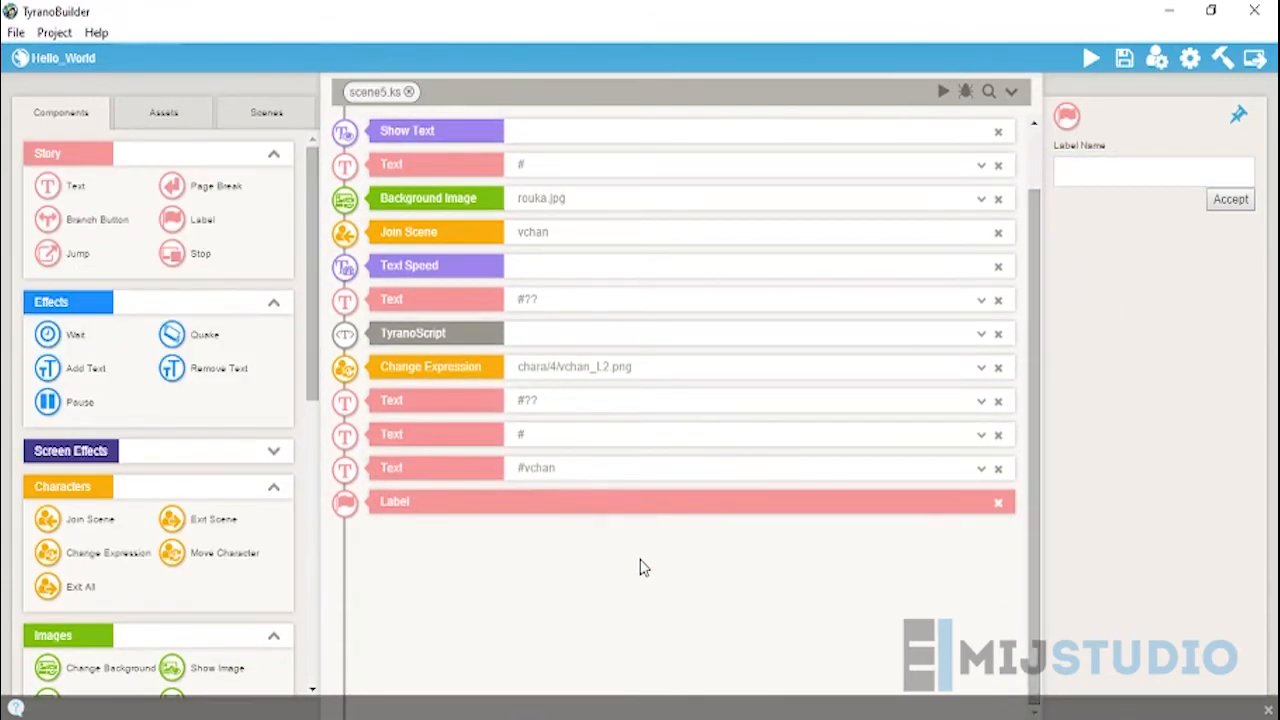
left_click(1095, 174)
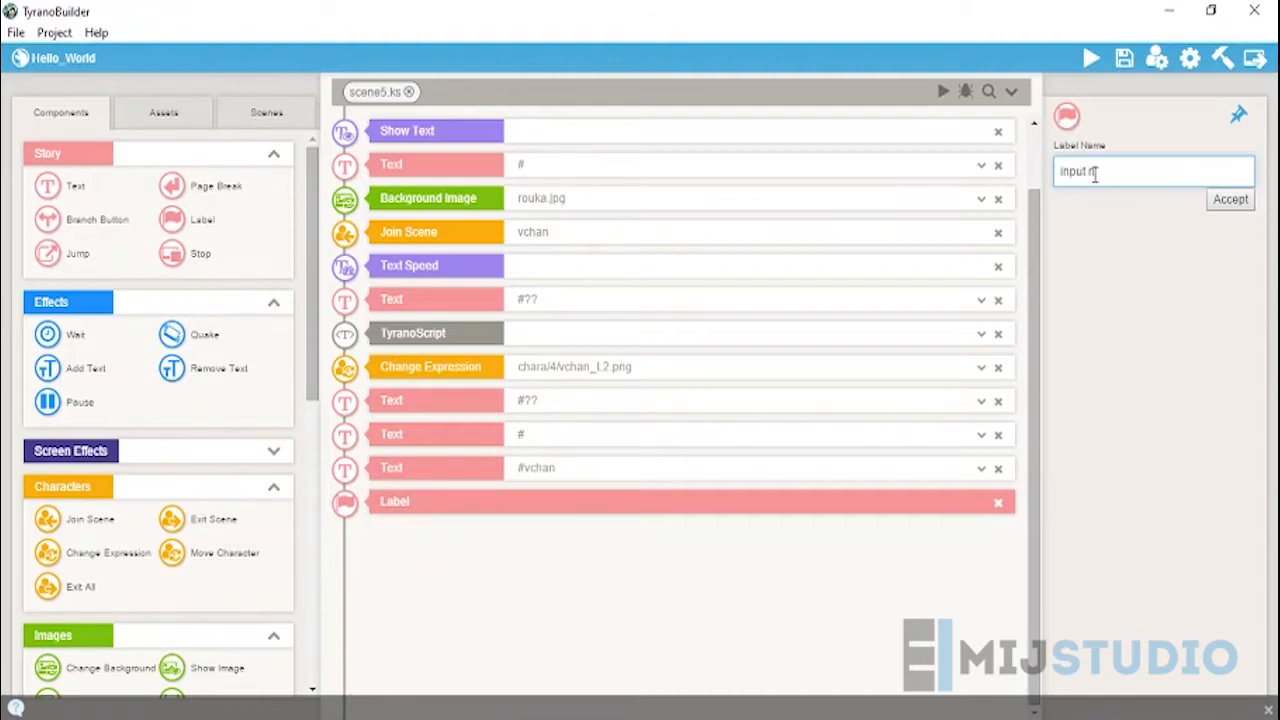
type("ama")
key("Return")
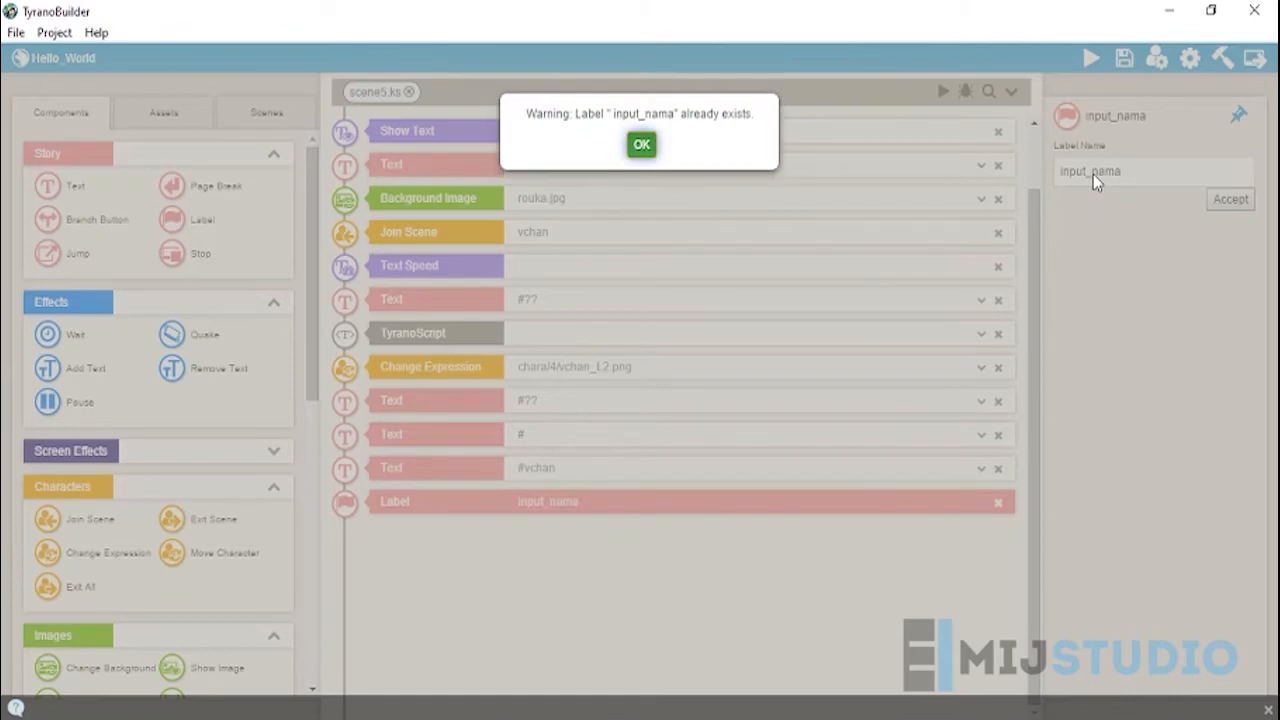
left_click(648, 146)
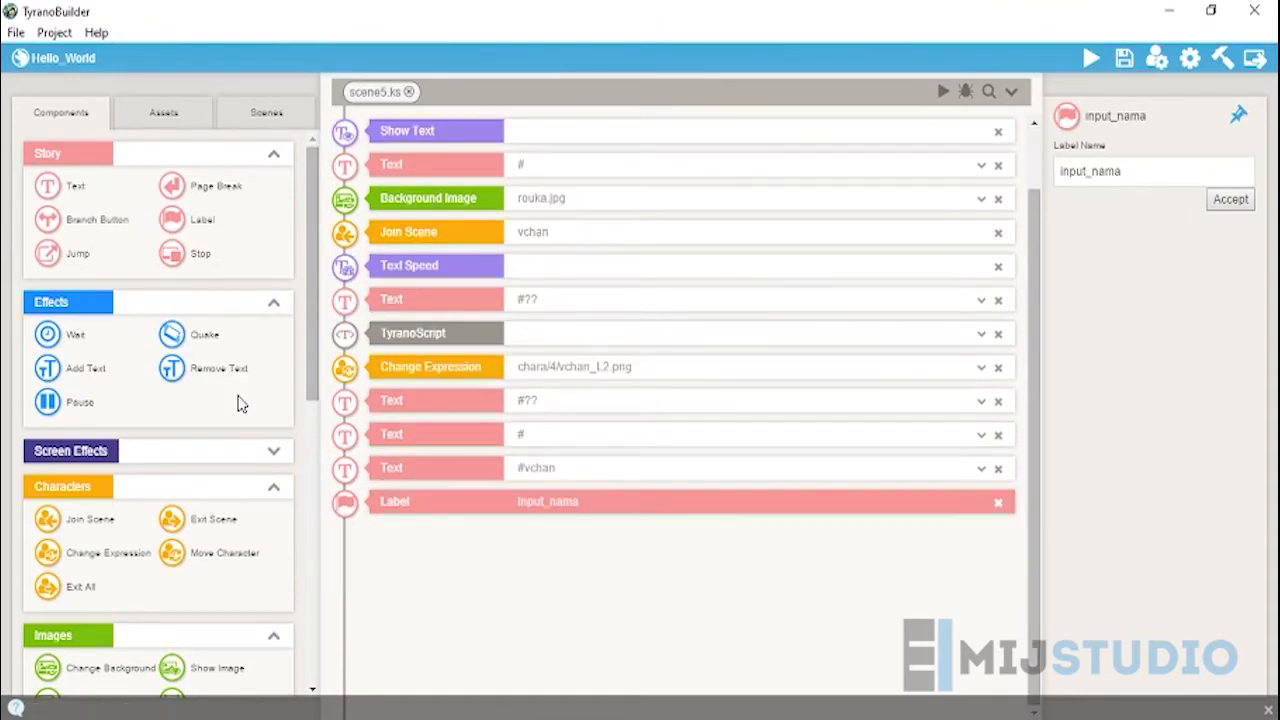
Step: Add an Input Box component below the input_nama label in scene5.ks
scroll(240, 403, "down", 1)
scroll(240, 403, "down", 5)
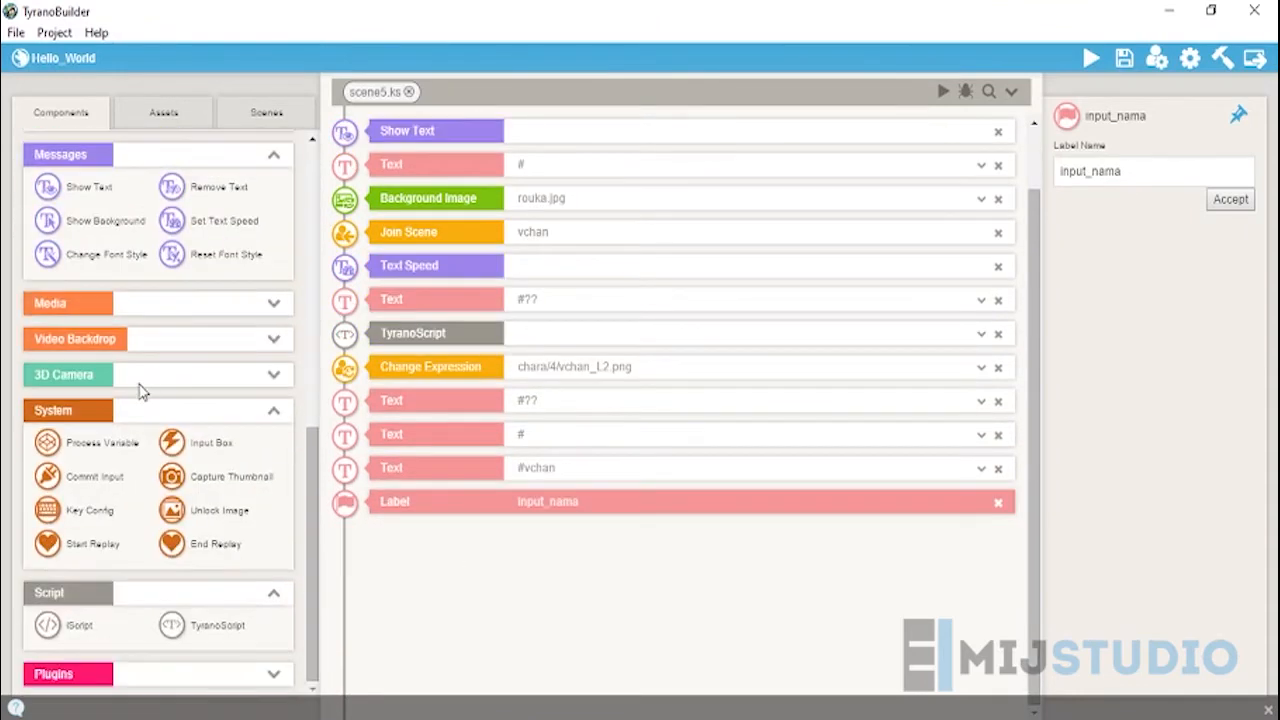
left_click(150, 412)
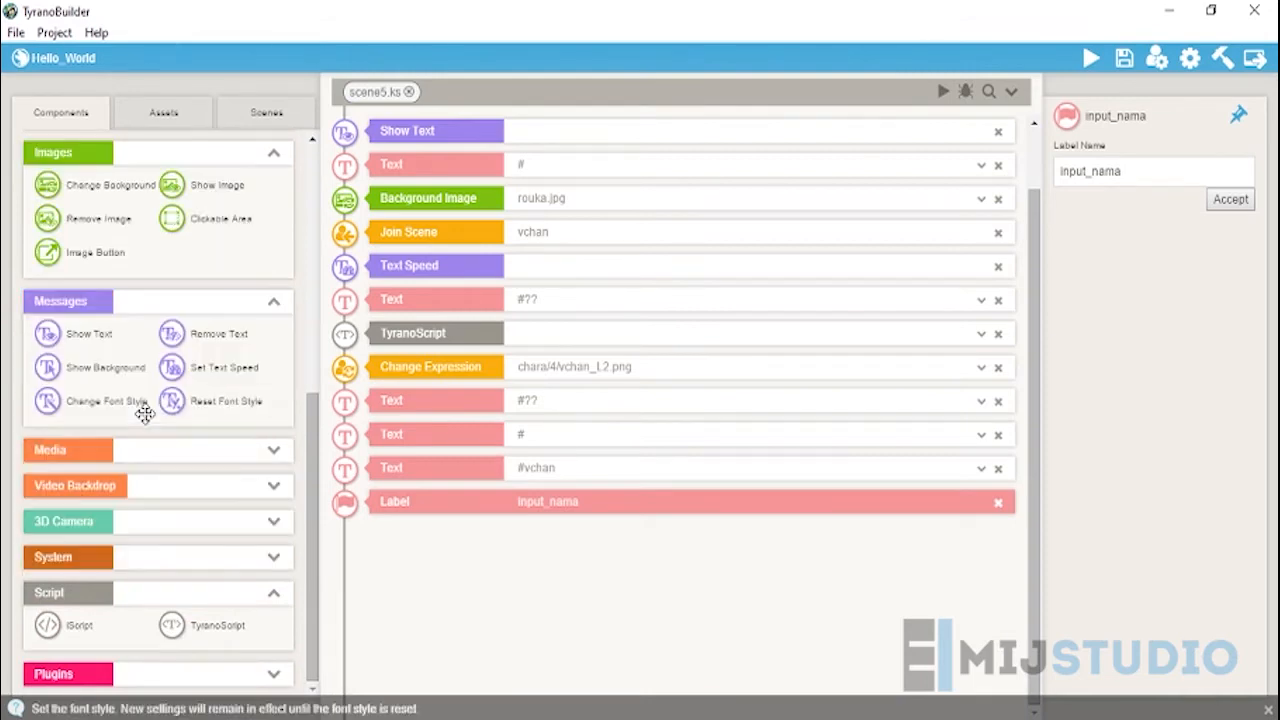
left_click(104, 556)
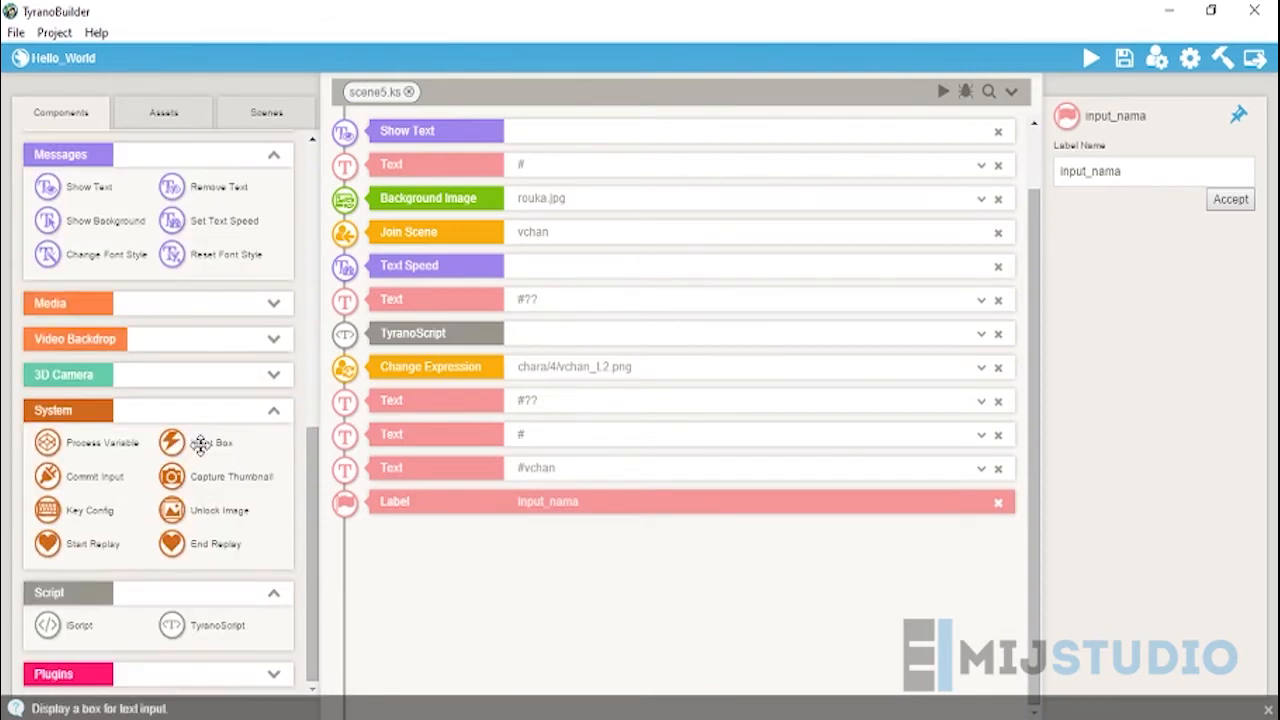
left_click_drag(273, 481, 585, 563)
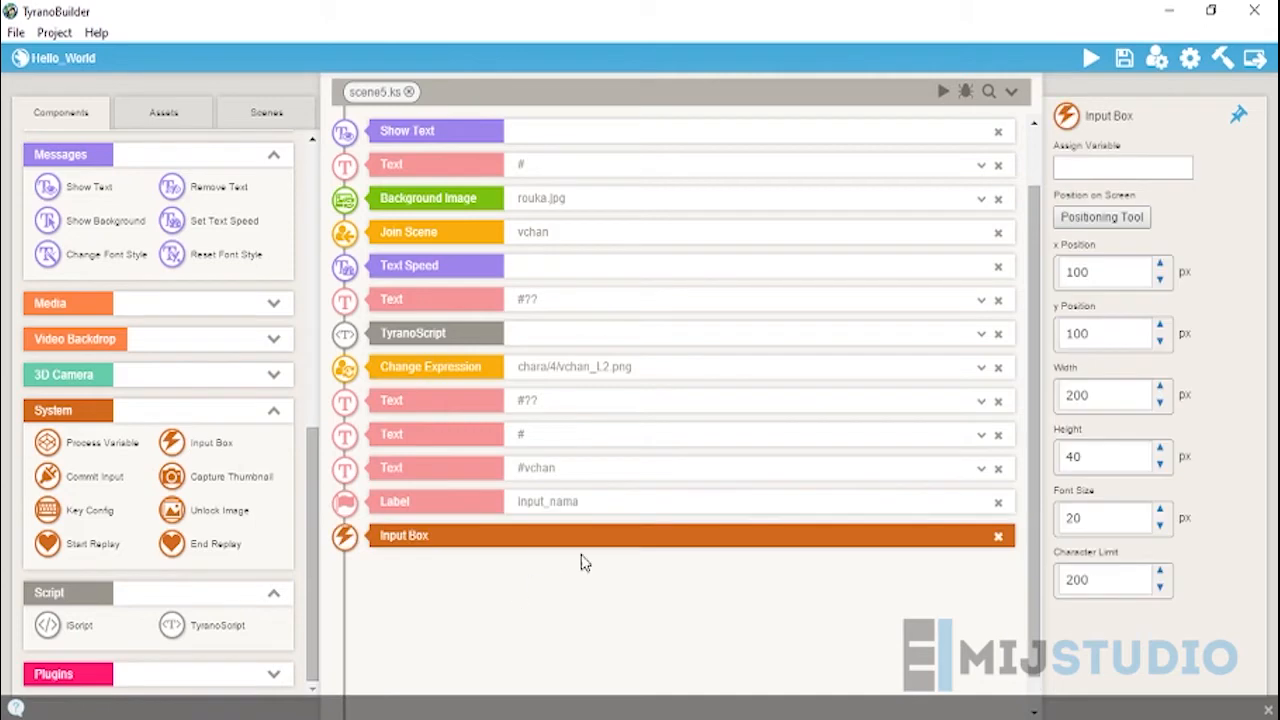
Step: Assign the variable nama to the new Input Box
left_click(1090, 166)
type("n")
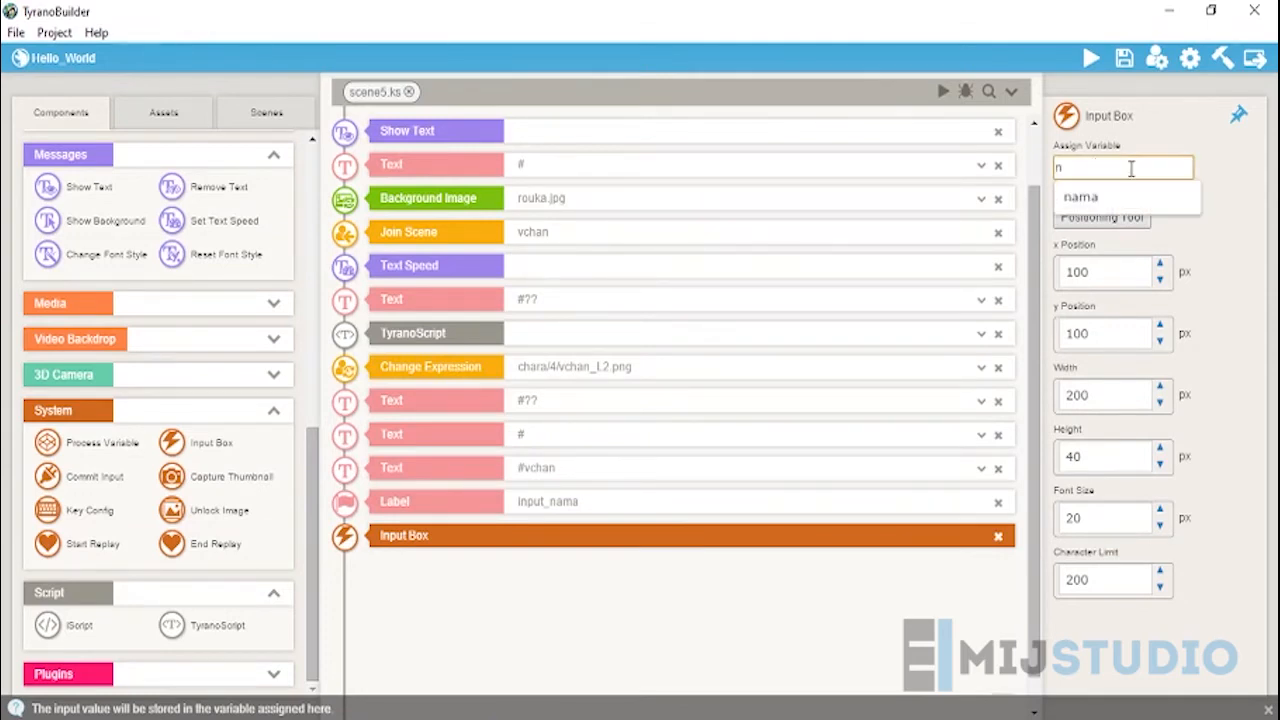
left_click(1090, 197)
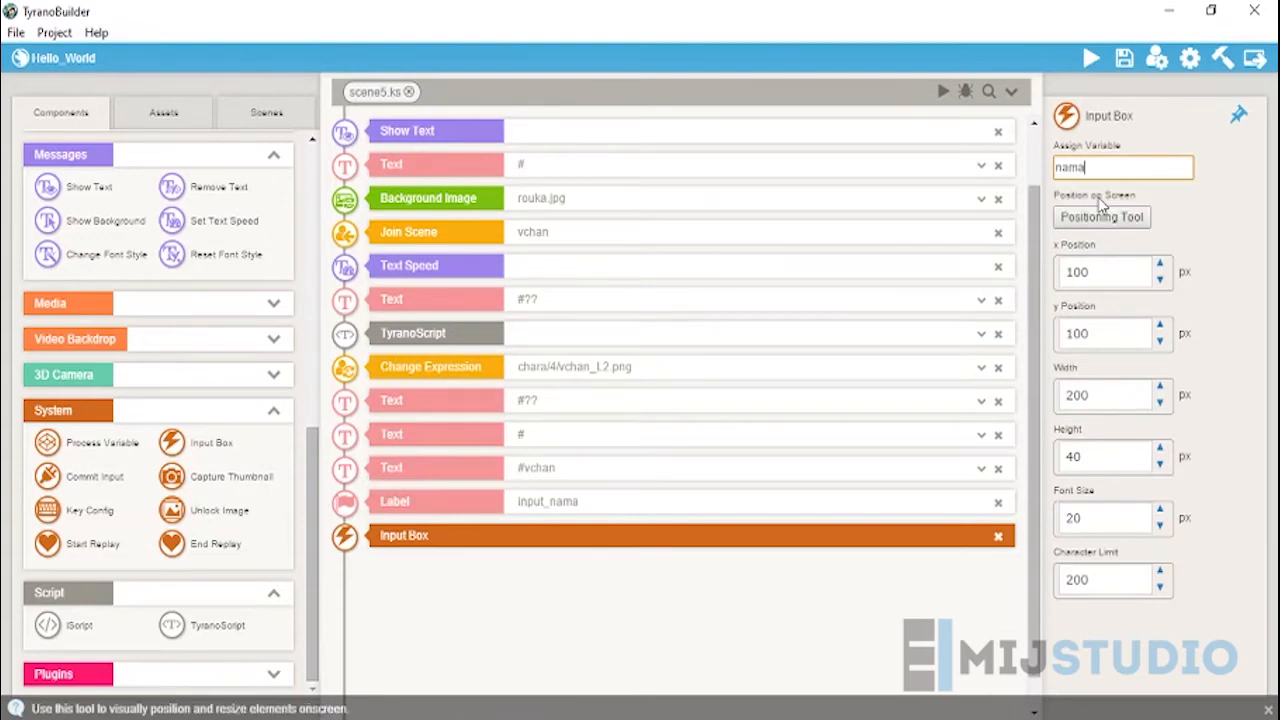
left_click(953, 593)
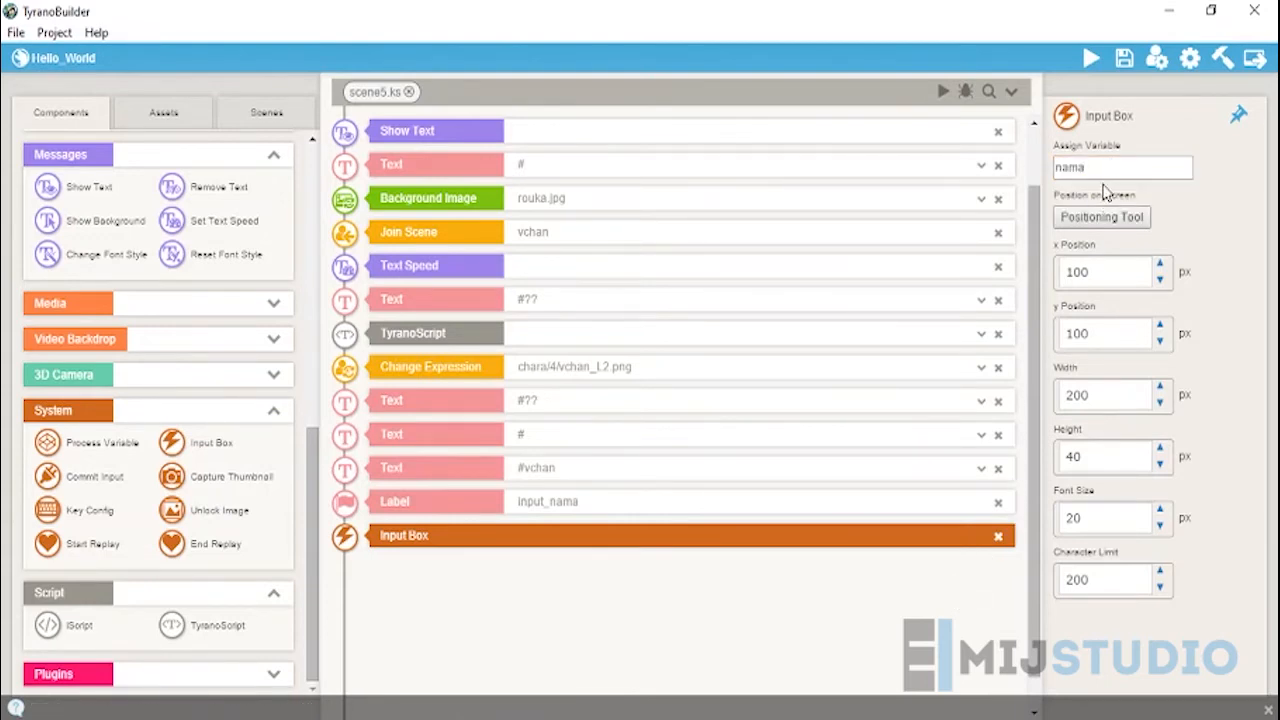
Step: Place the input box visually at about x 326, y 469 px, widen it to about 386 px, and accept the placement
left_click(1103, 218)
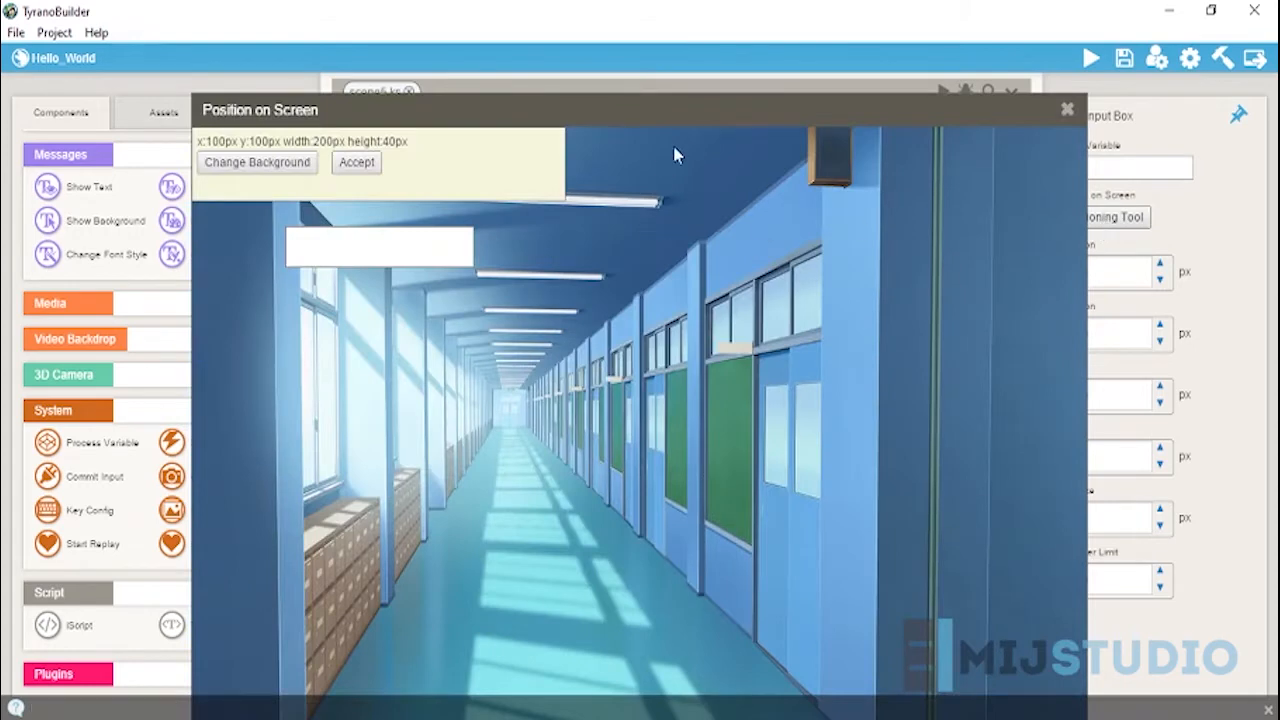
left_click_drag(685, 117, 686, 77)
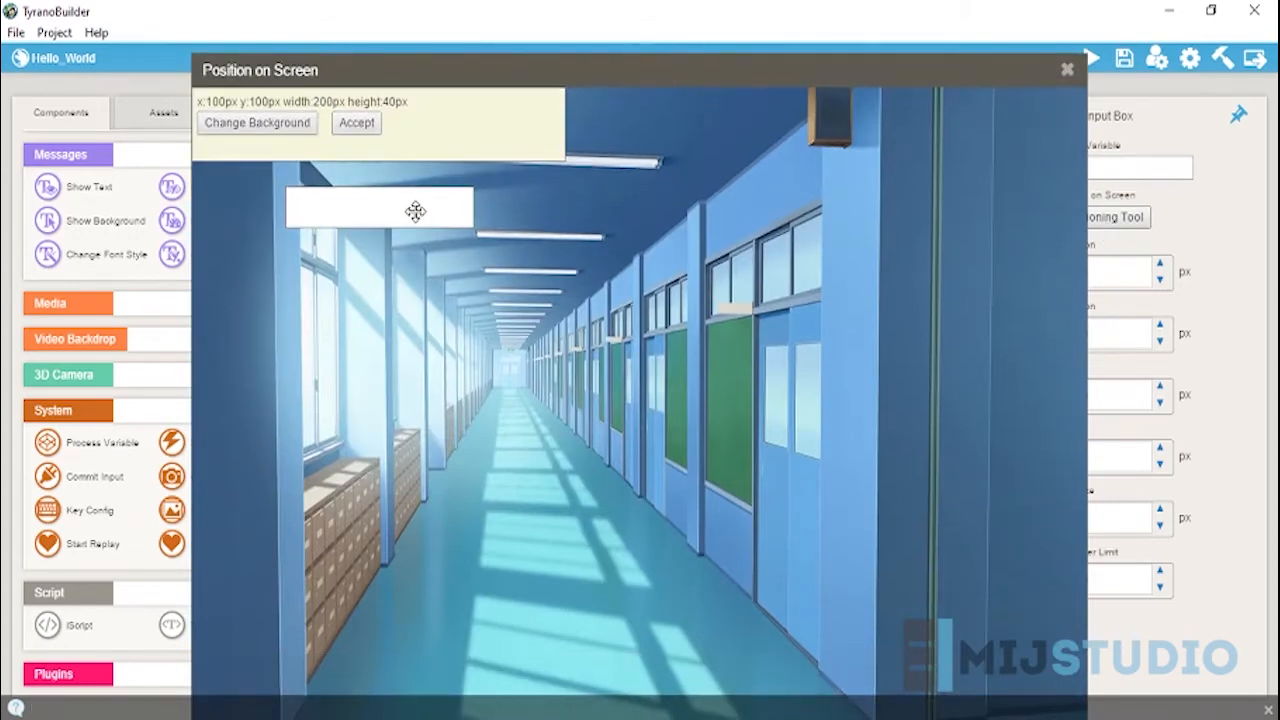
left_click_drag(392, 211, 516, 586)
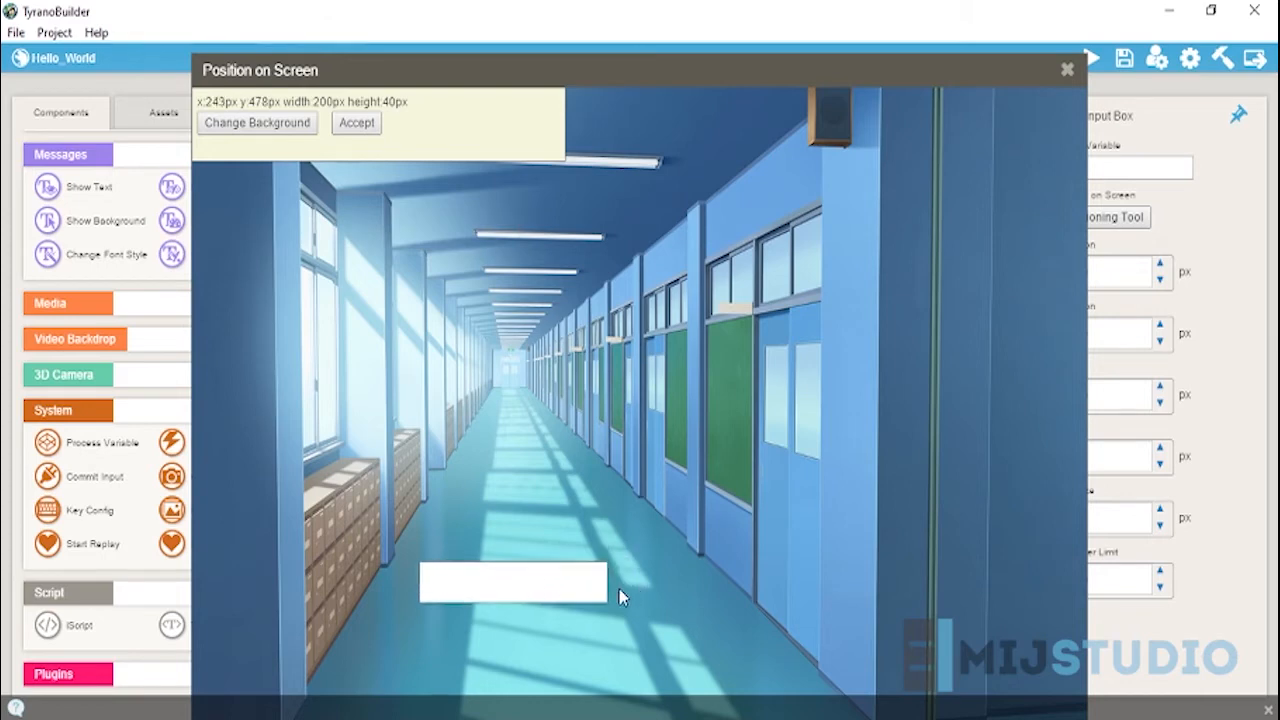
left_click_drag(607, 586, 782, 591)
left_click_drag(656, 582, 706, 578)
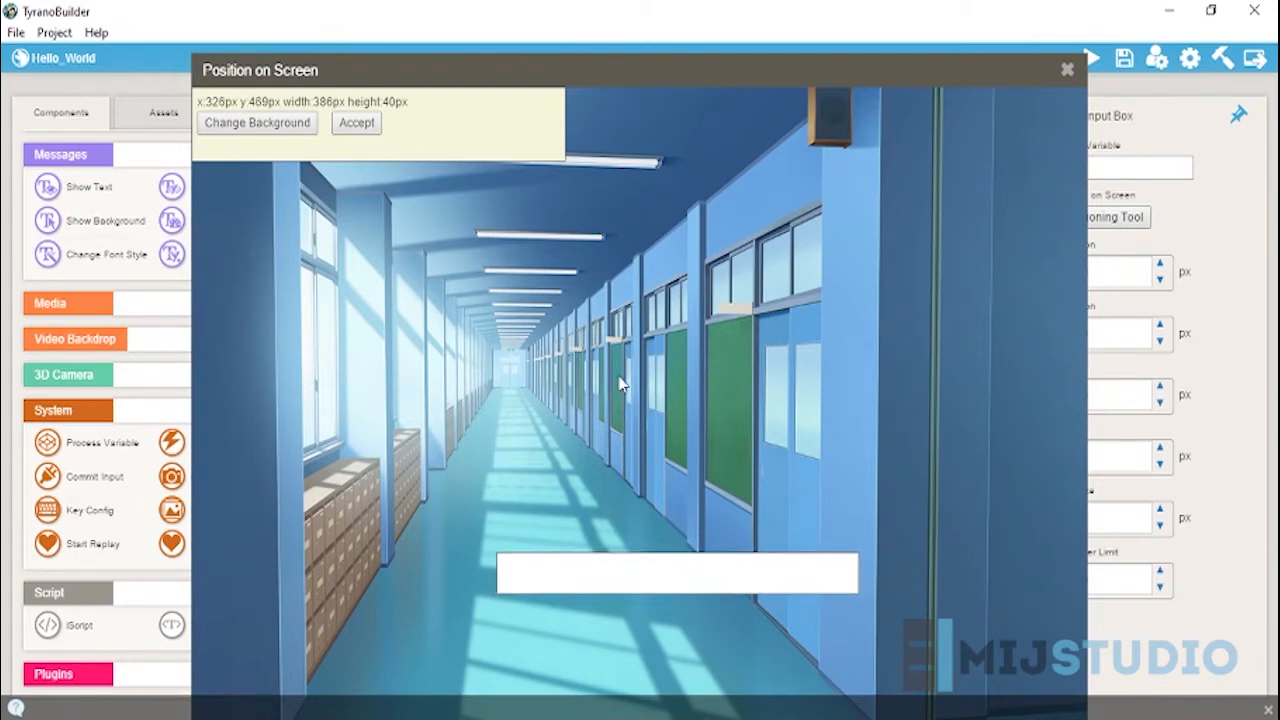
left_click(357, 123)
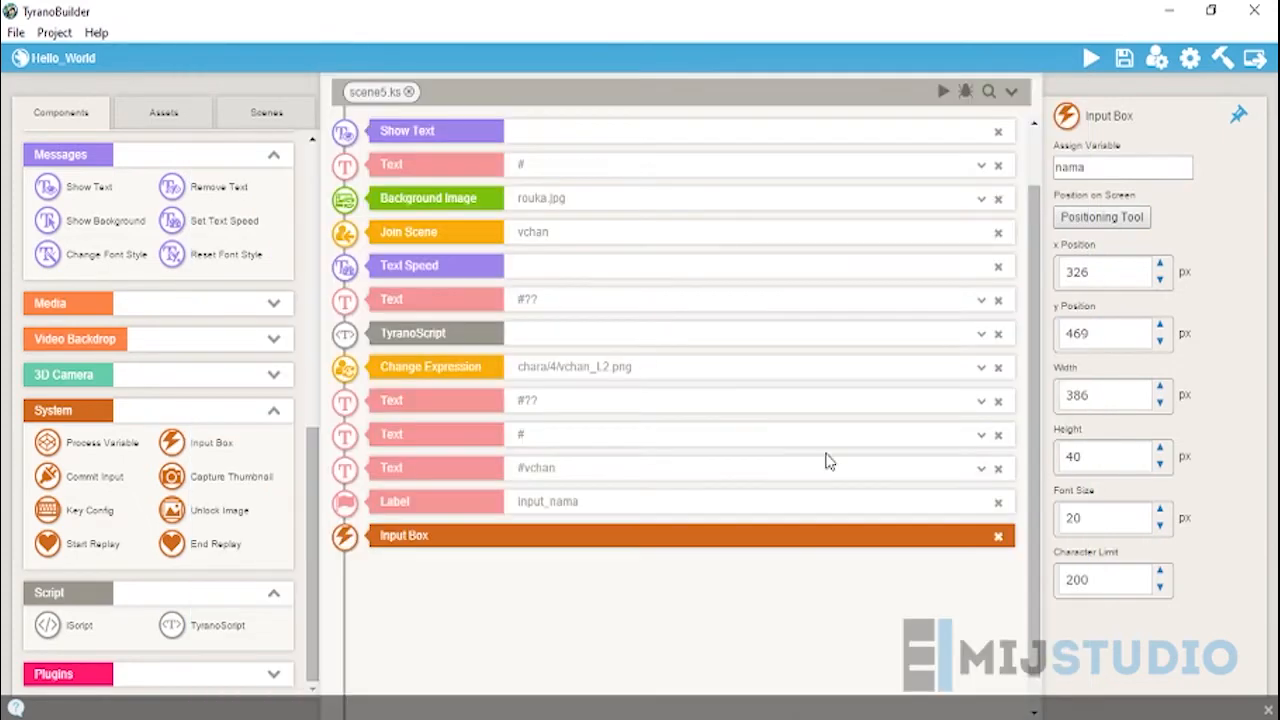
Step: Add an Image Button component below the Input Box in scene5.ks
scroll(565, 571, "down", 1)
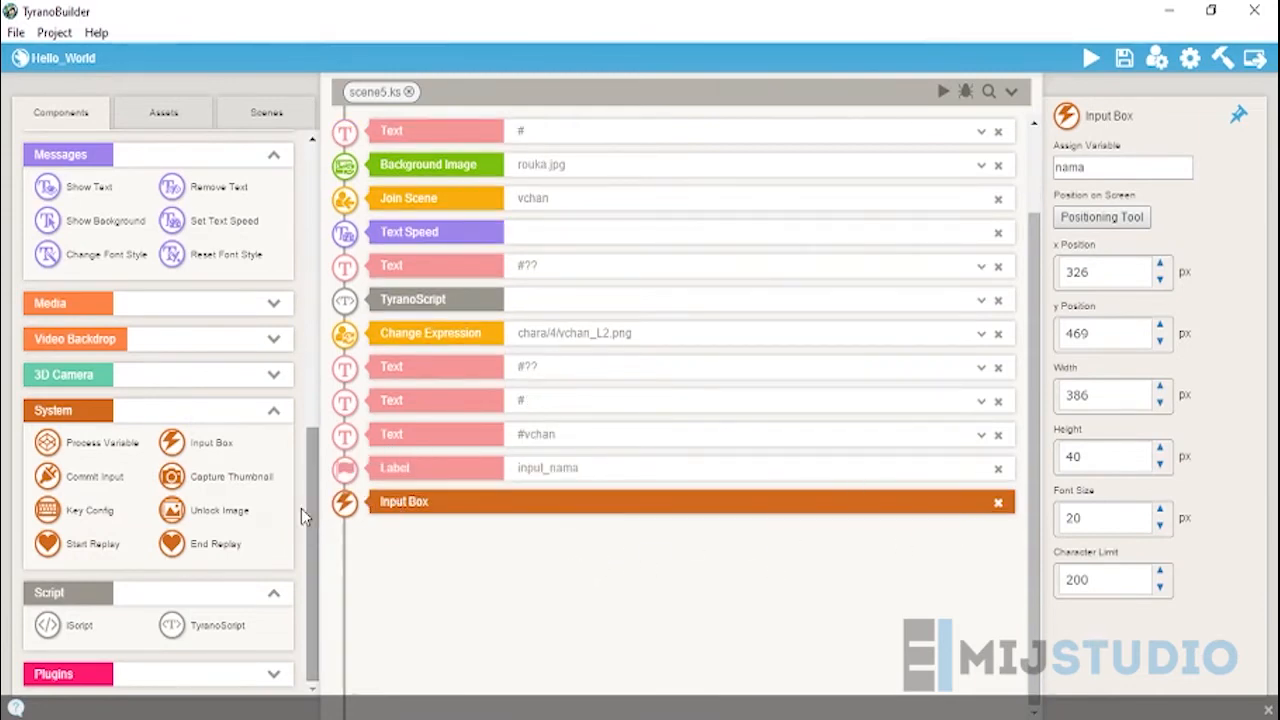
scroll(190, 609, "up", 5)
scroll(190, 609, "down", 3)
scroll(190, 609, "up", 3)
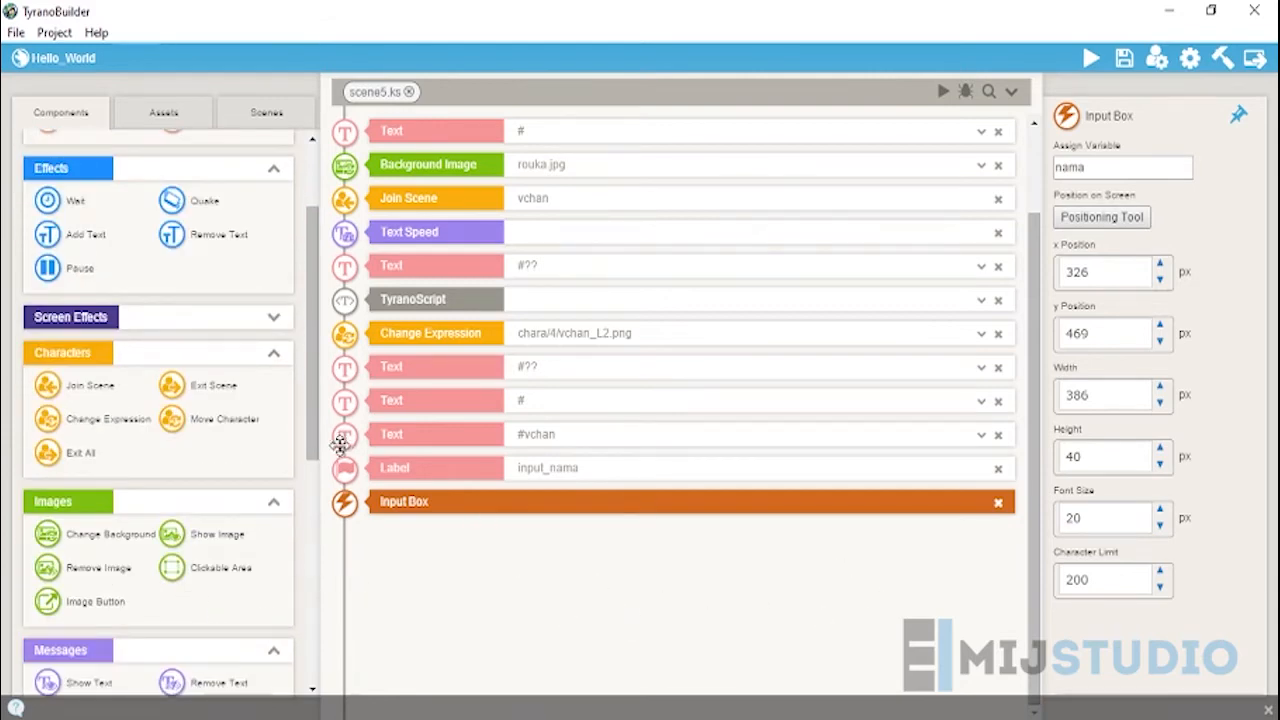
scroll(200, 545, "down", 1)
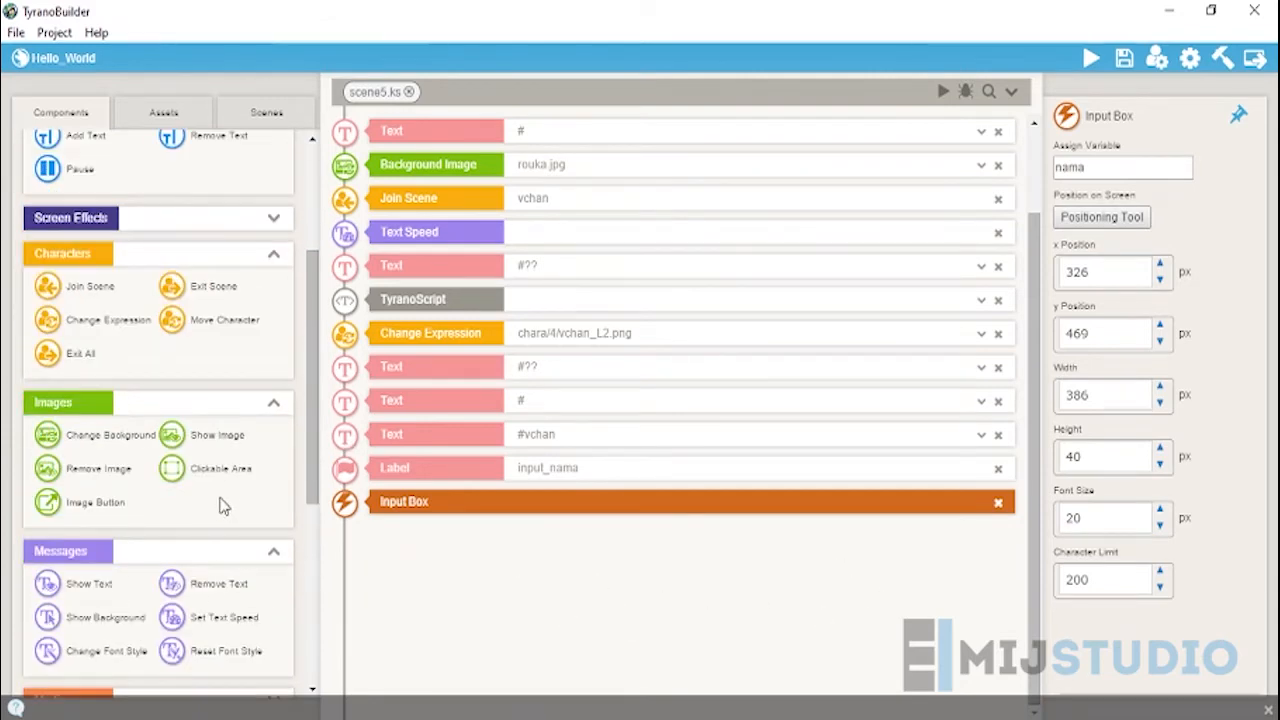
left_click_drag(94, 502, 590, 560)
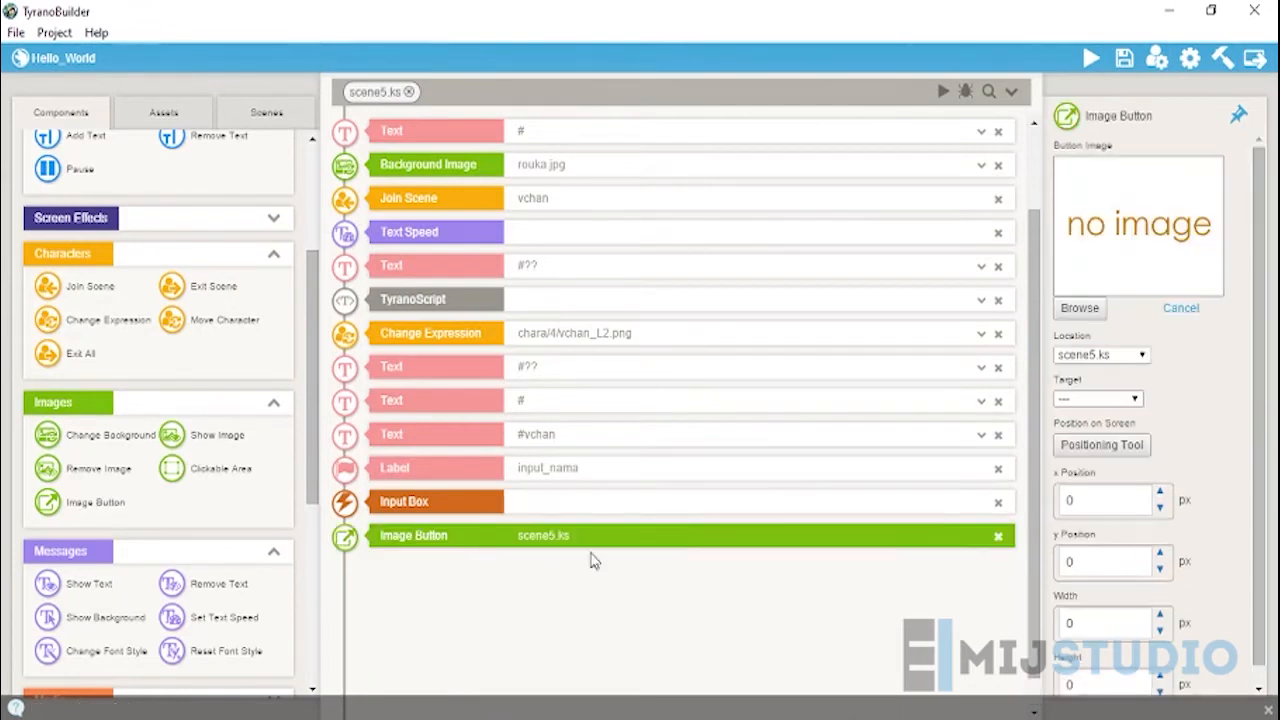
Step: Import oke.png into the project's images and use it as the button image
left_click(1080, 309)
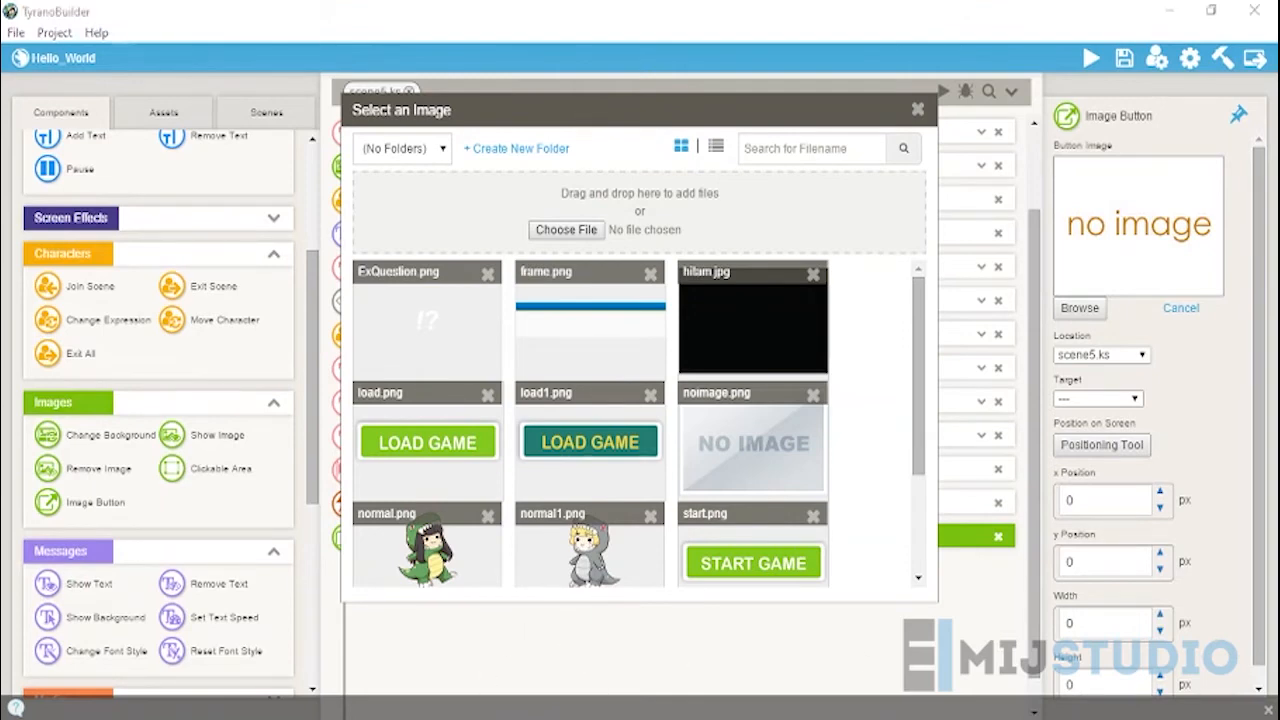
mouse_move(1279, 322)
left_mouse_down()
mouse_move(1063, 320)
mouse_move(575, 231)
left_mouse_up()
scroll(729, 400, "down", 2)
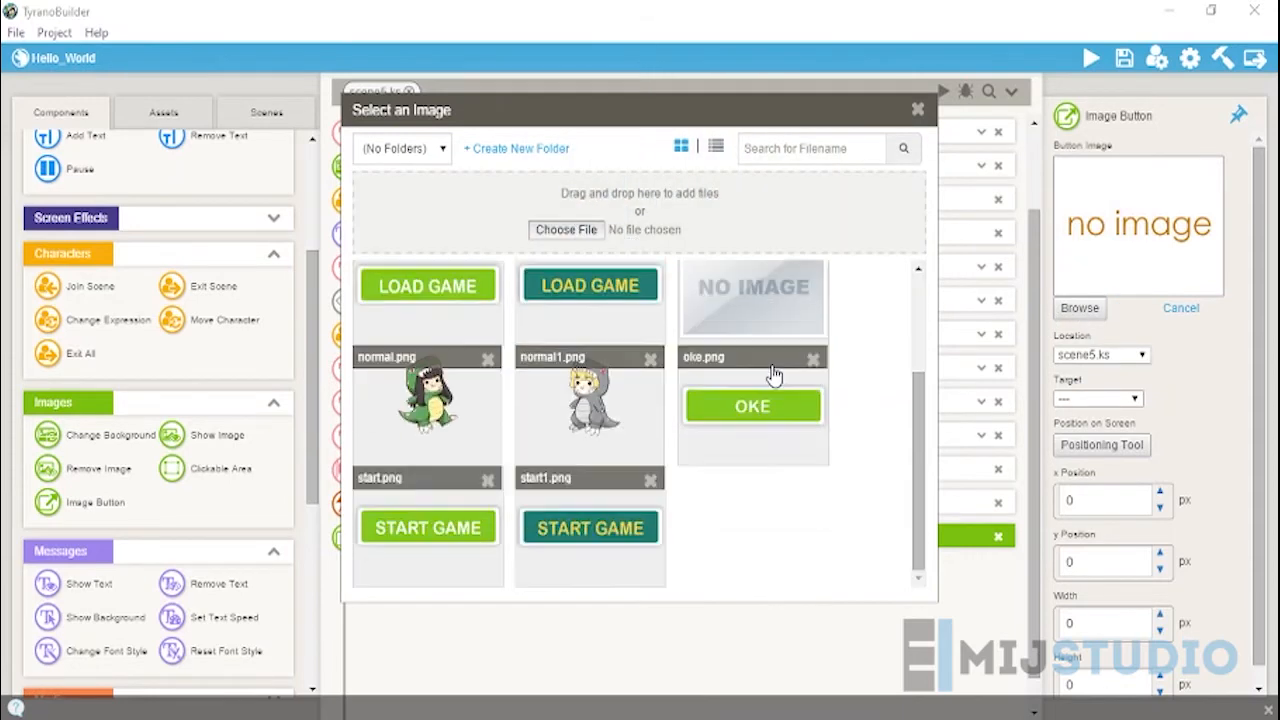
left_click(716, 410)
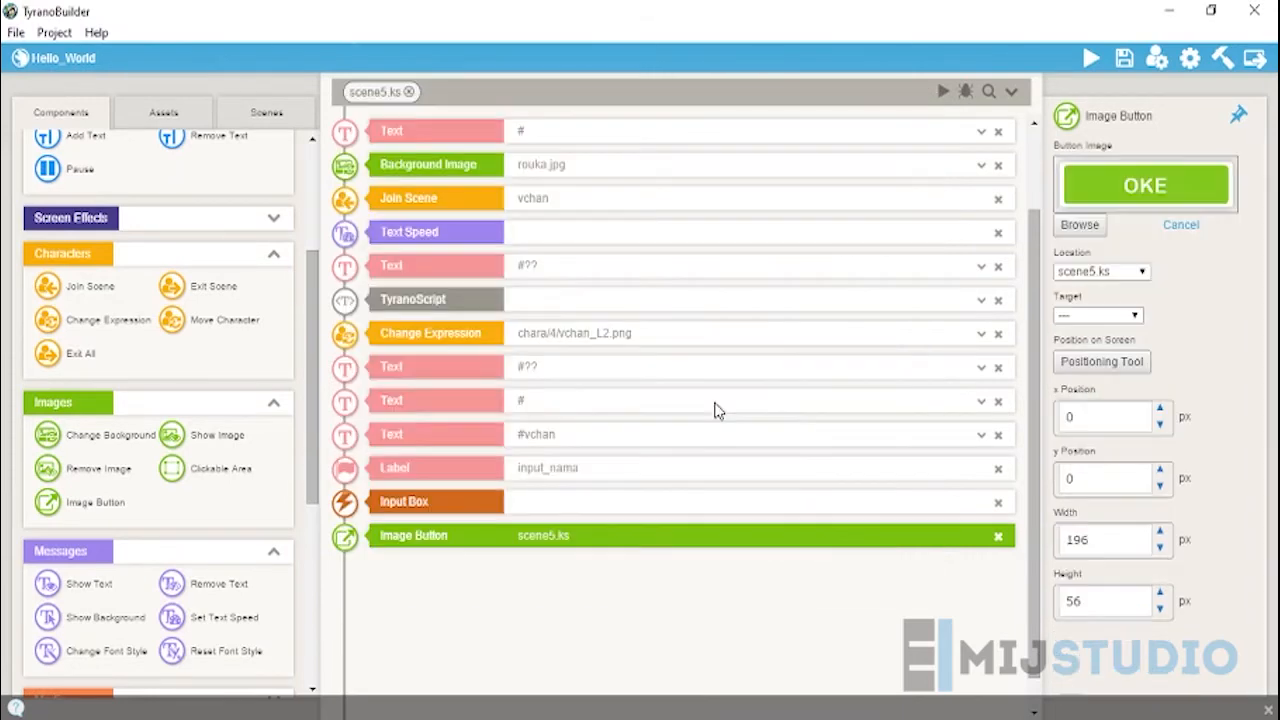
Step: Place the OKE button visually at about x 386, y 483 px and accept the placement
left_click(1108, 369)
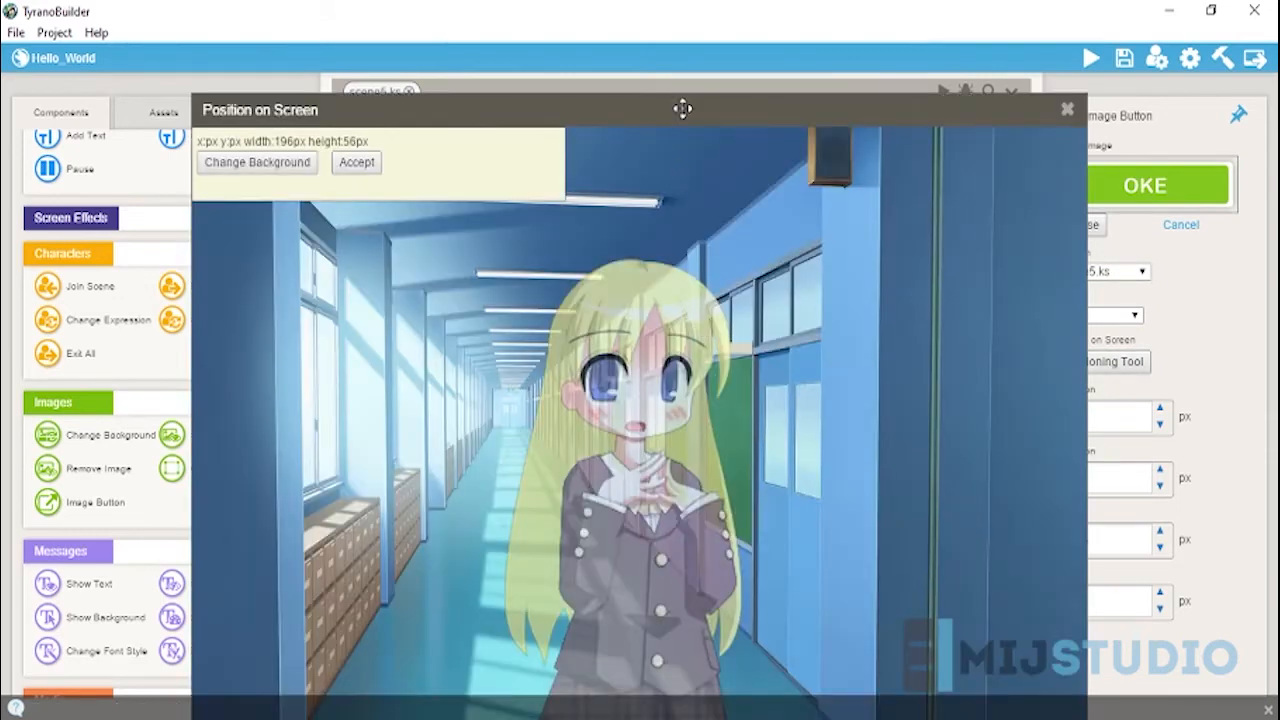
left_click_drag(683, 109, 683, 68)
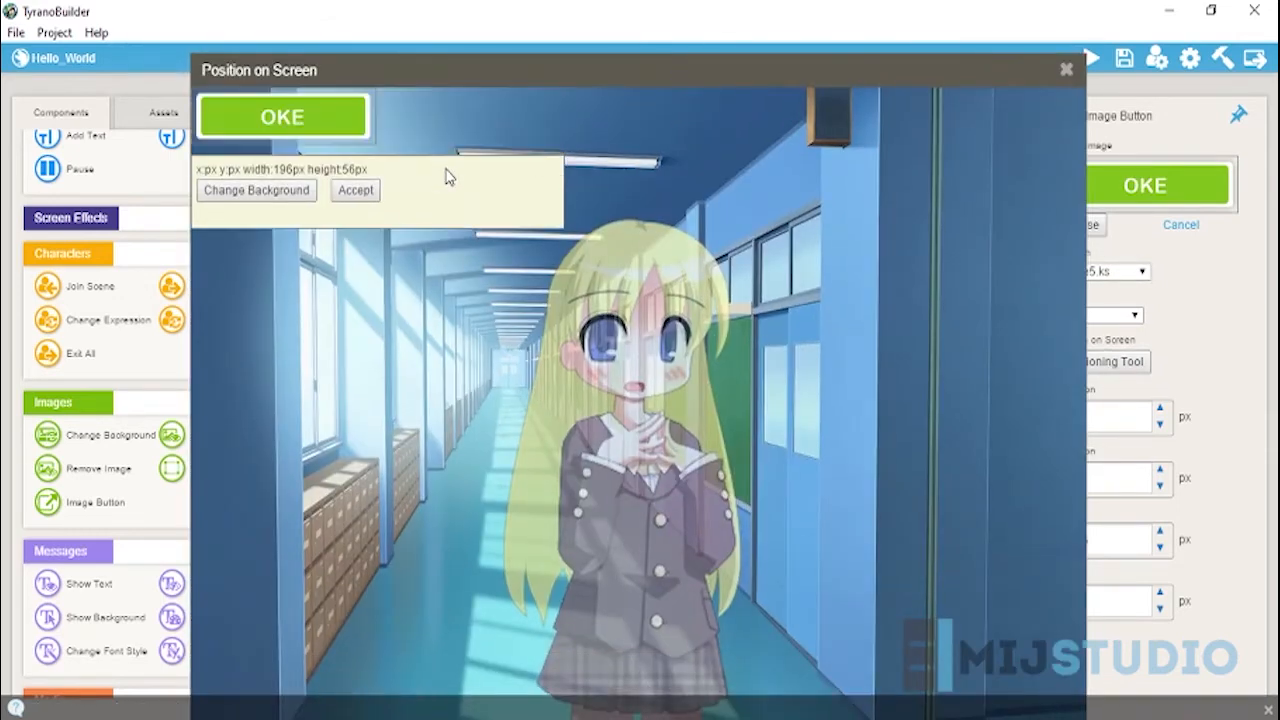
left_click_drag(314, 109, 650, 600)
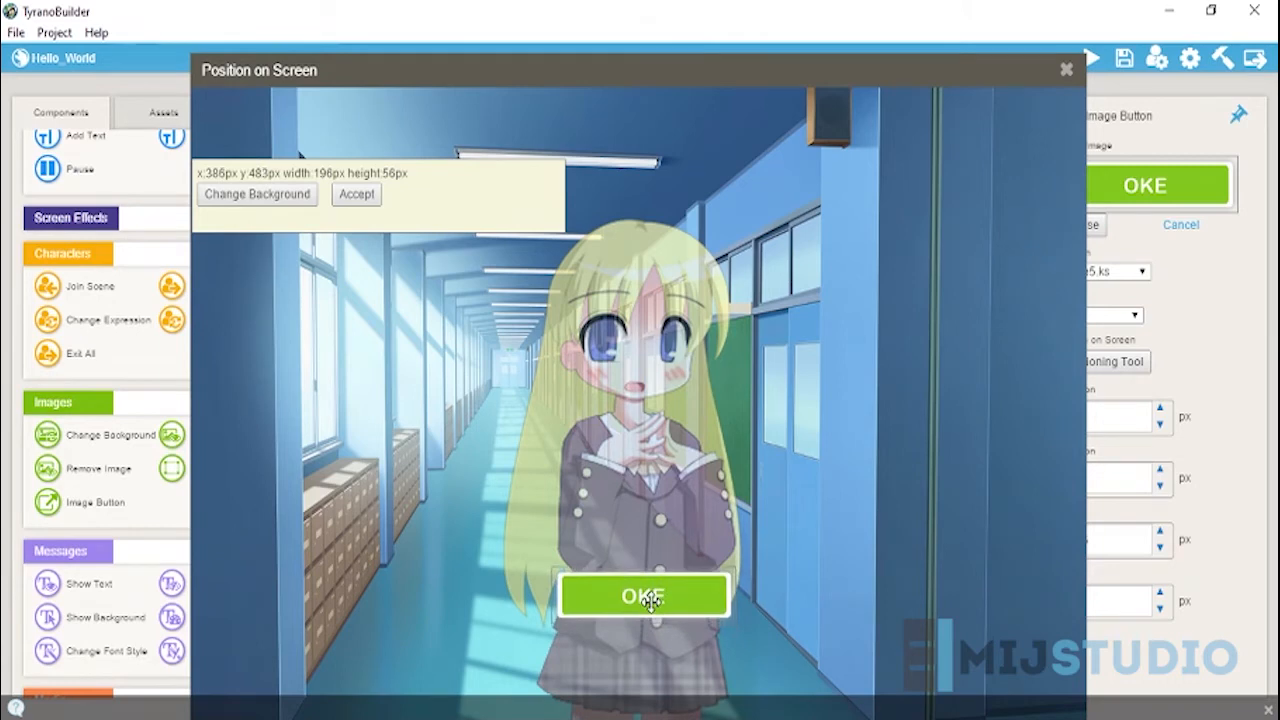
left_click(355, 194)
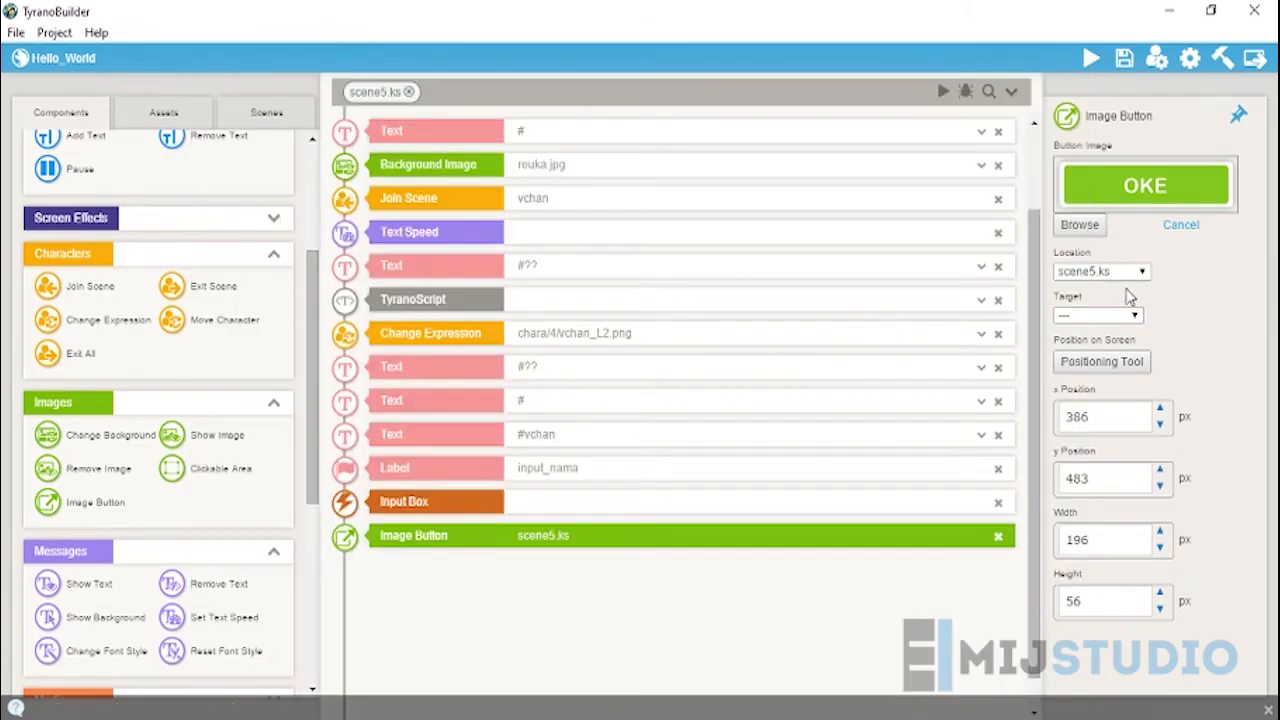
Step: Add a Stop component below the Image Button in scene5.ks
left_click(540, 512)
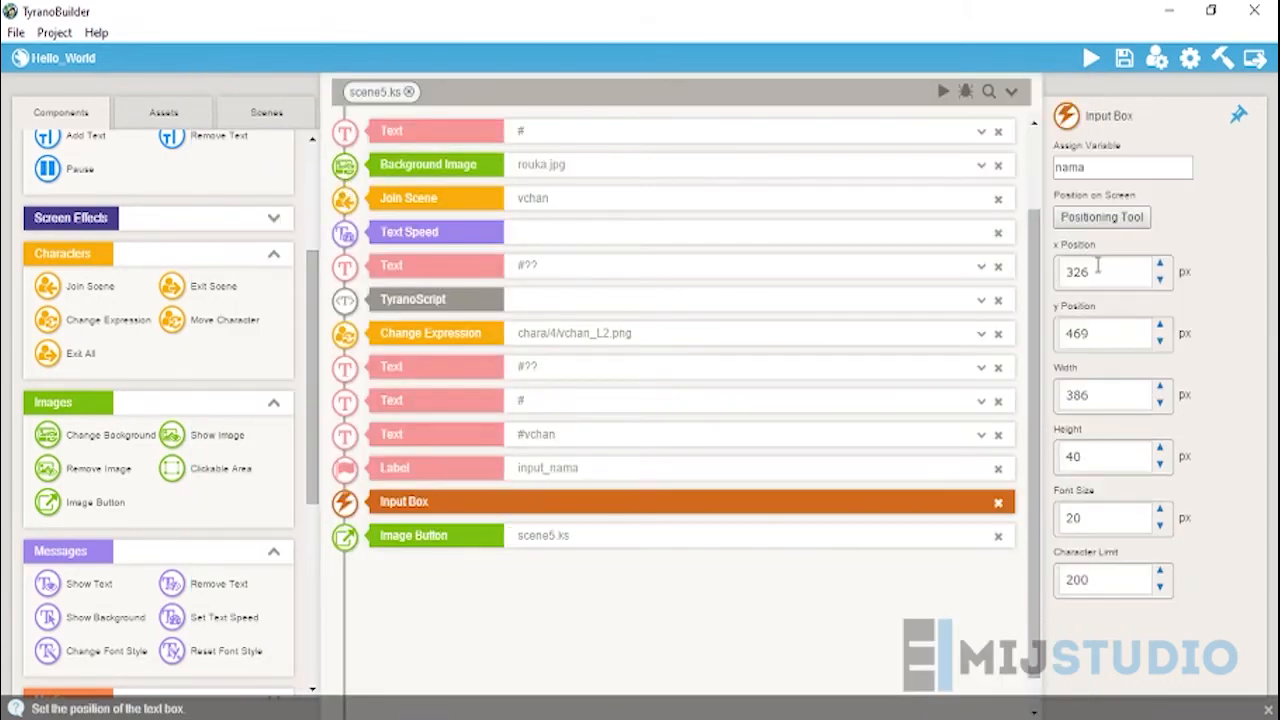
left_click(657, 536)
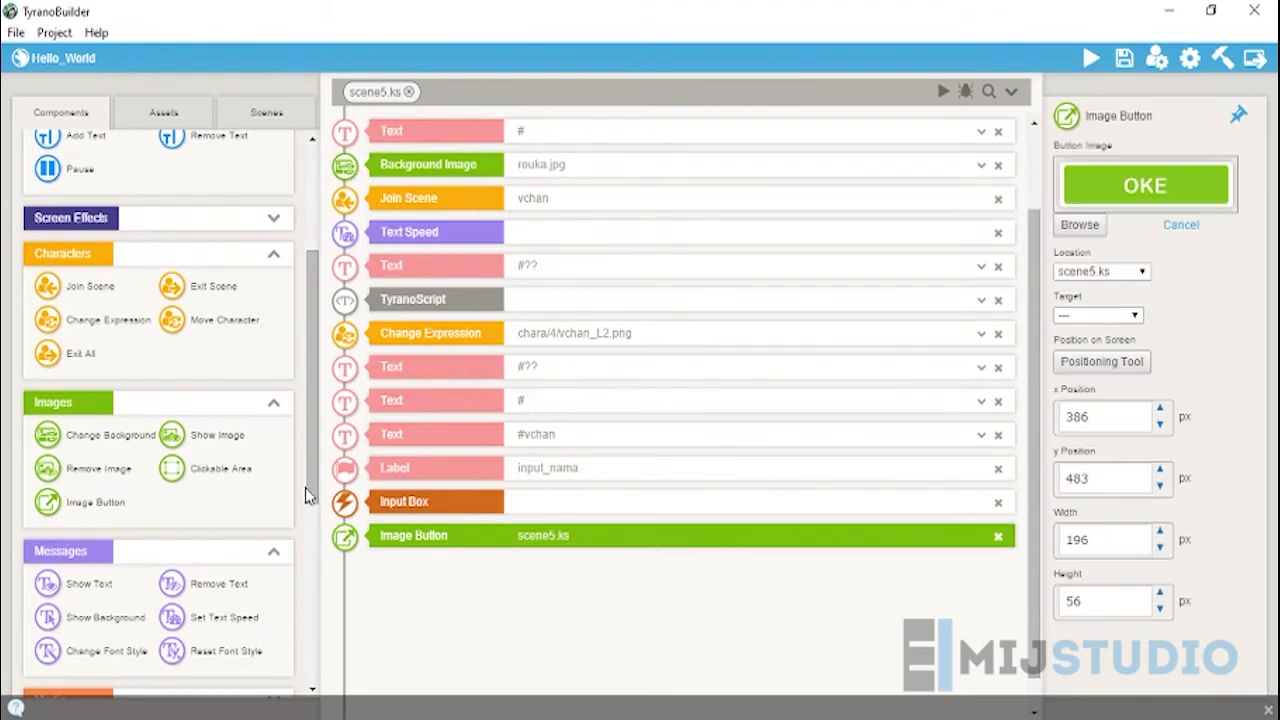
scroll(312, 310, "up", 1)
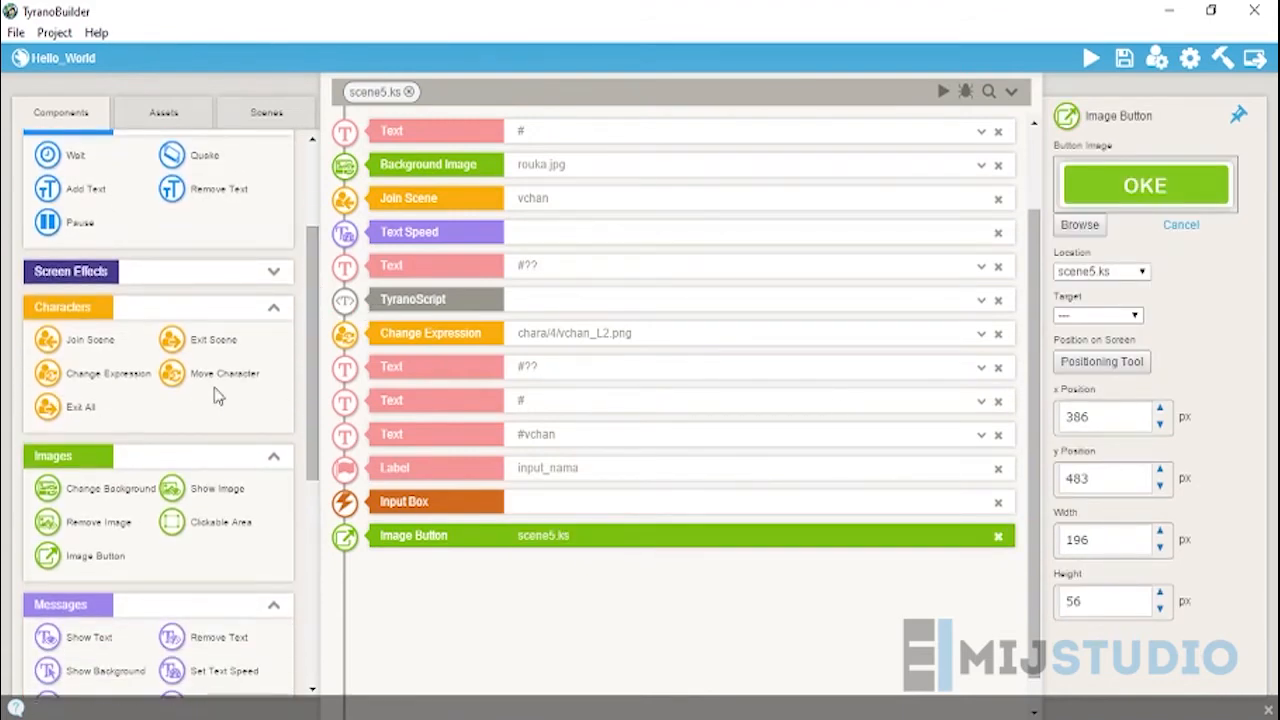
scroll(170, 243, "up", 3)
left_click_drag(170, 243, 585, 598)
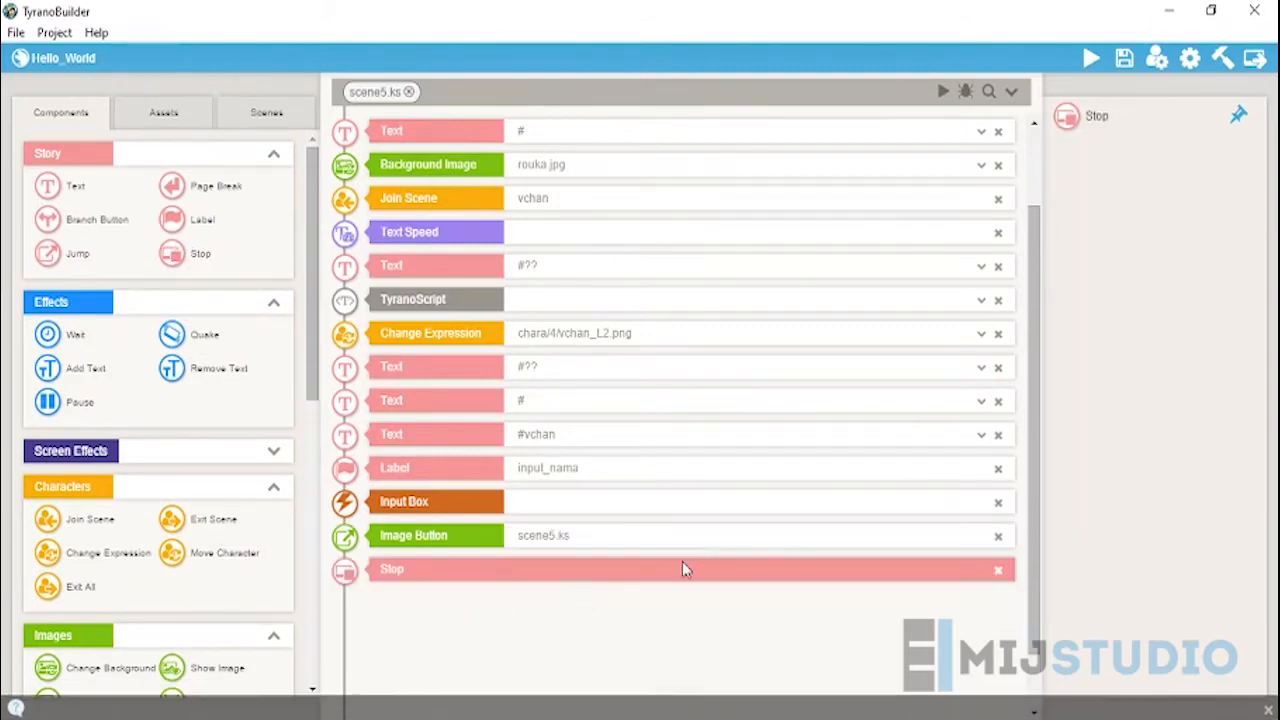
left_click(625, 535)
left_click(623, 502)
left_click(645, 537)
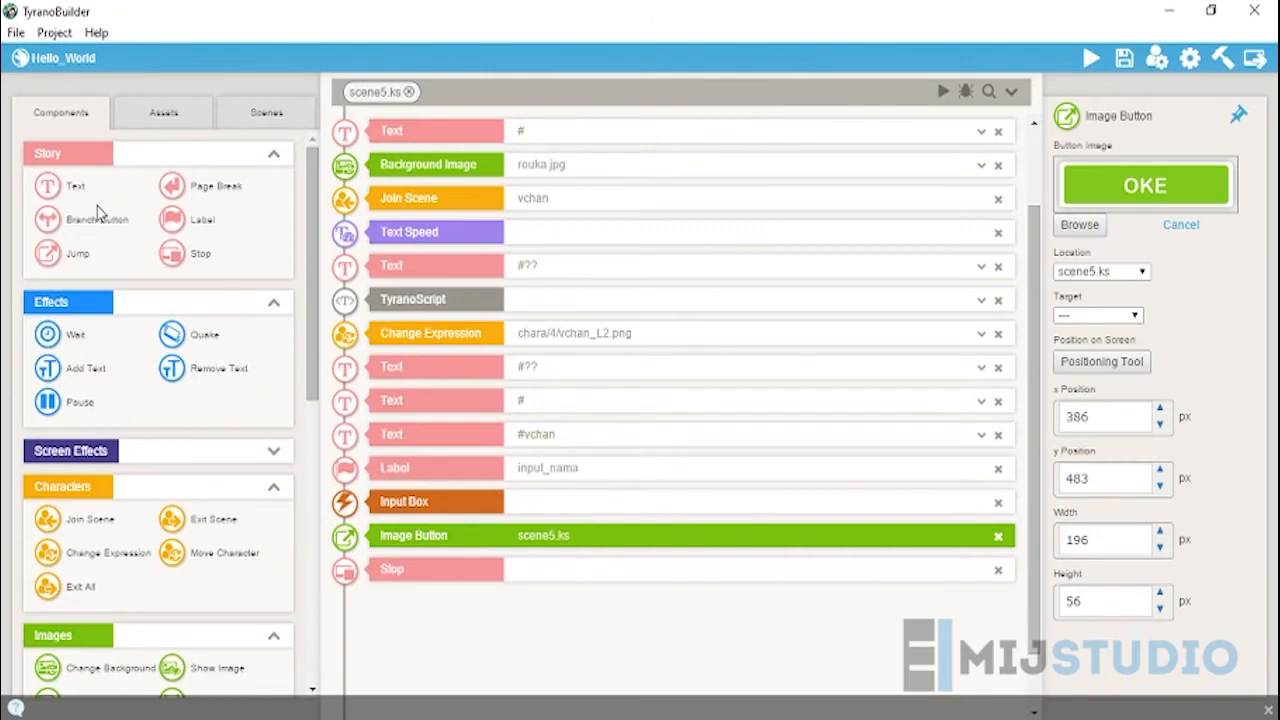
Step: Add a Label component below the Stop and name it kirim_input
left_click_drag(172, 219, 522, 666)
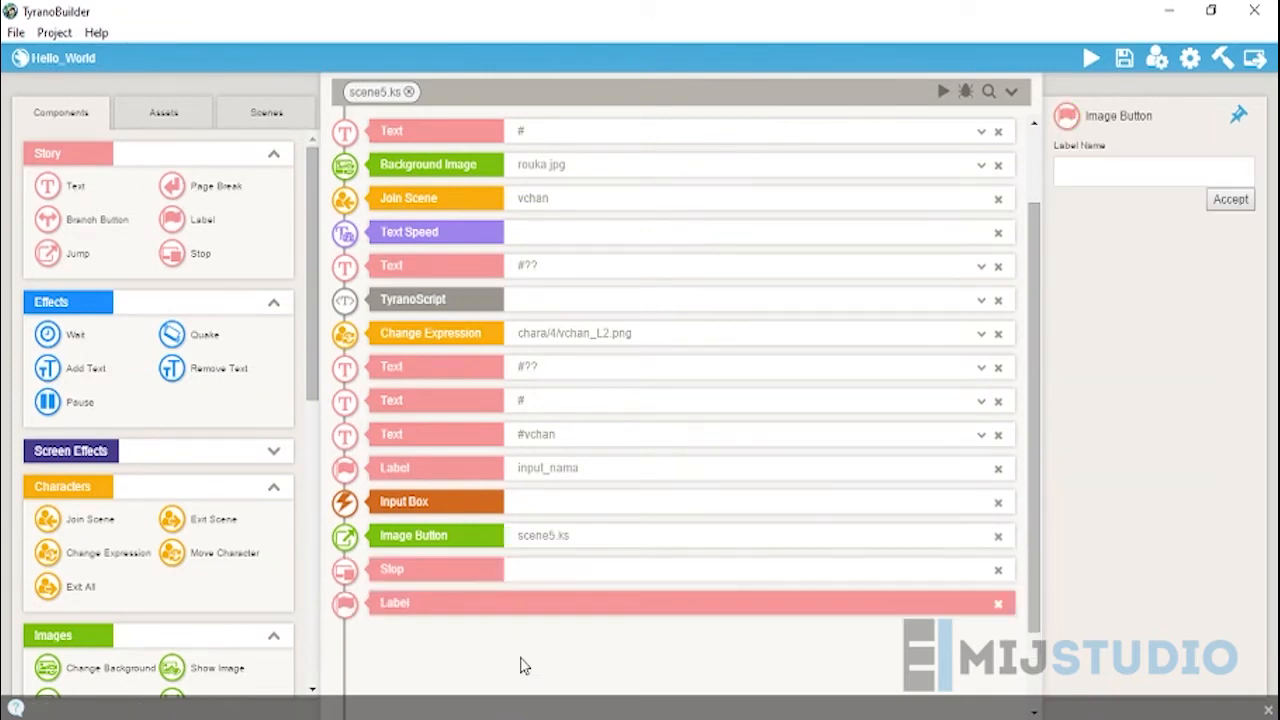
scroll(605, 593, "down", 1)
left_click(1090, 168)
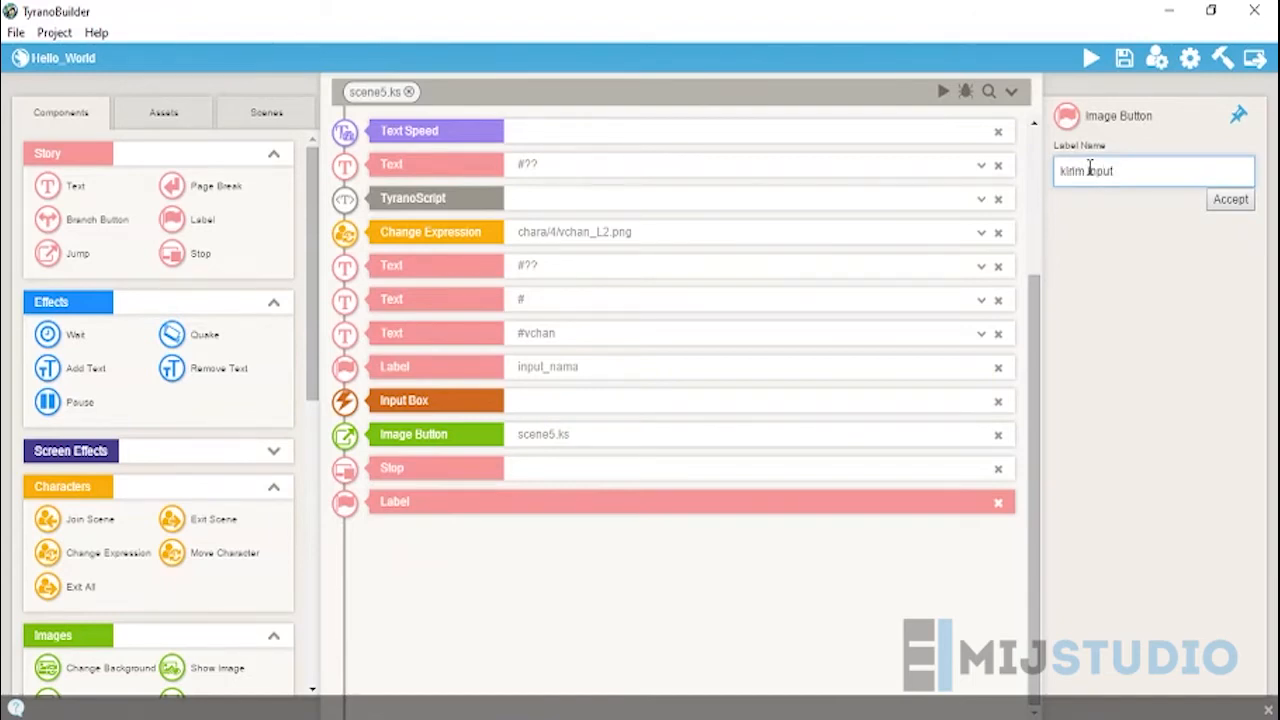
key("Return")
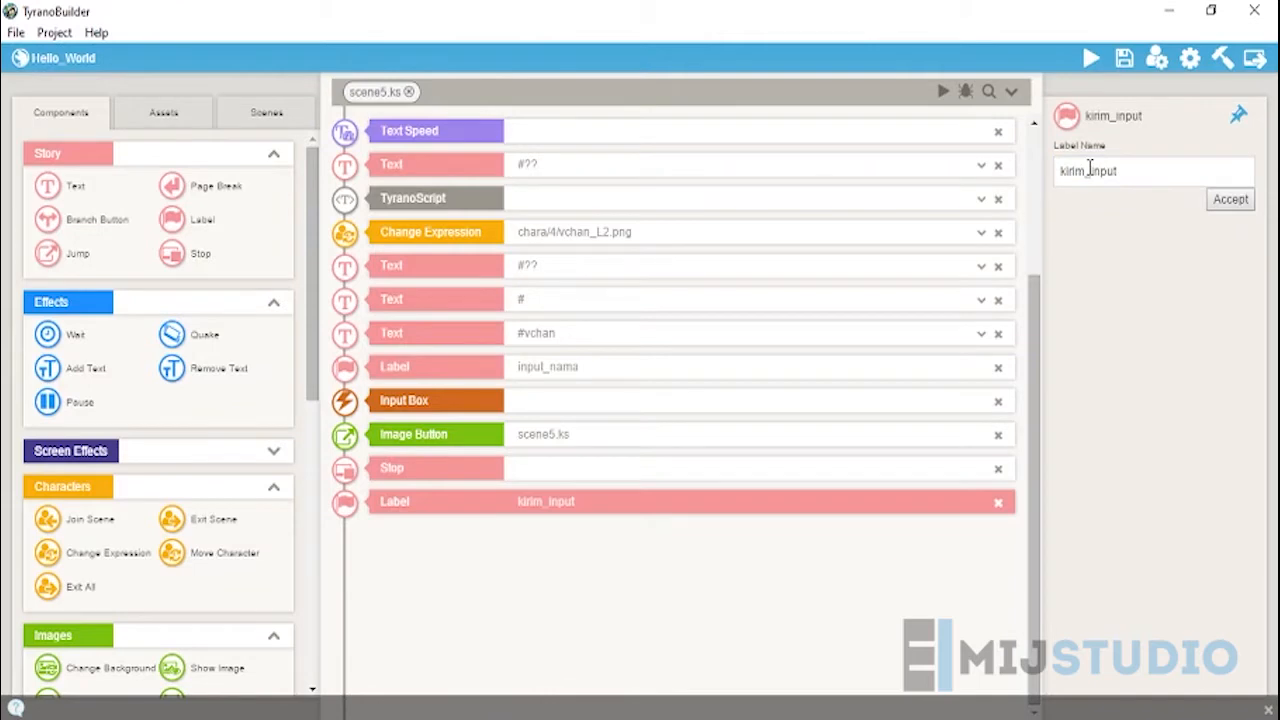
left_click(610, 368)
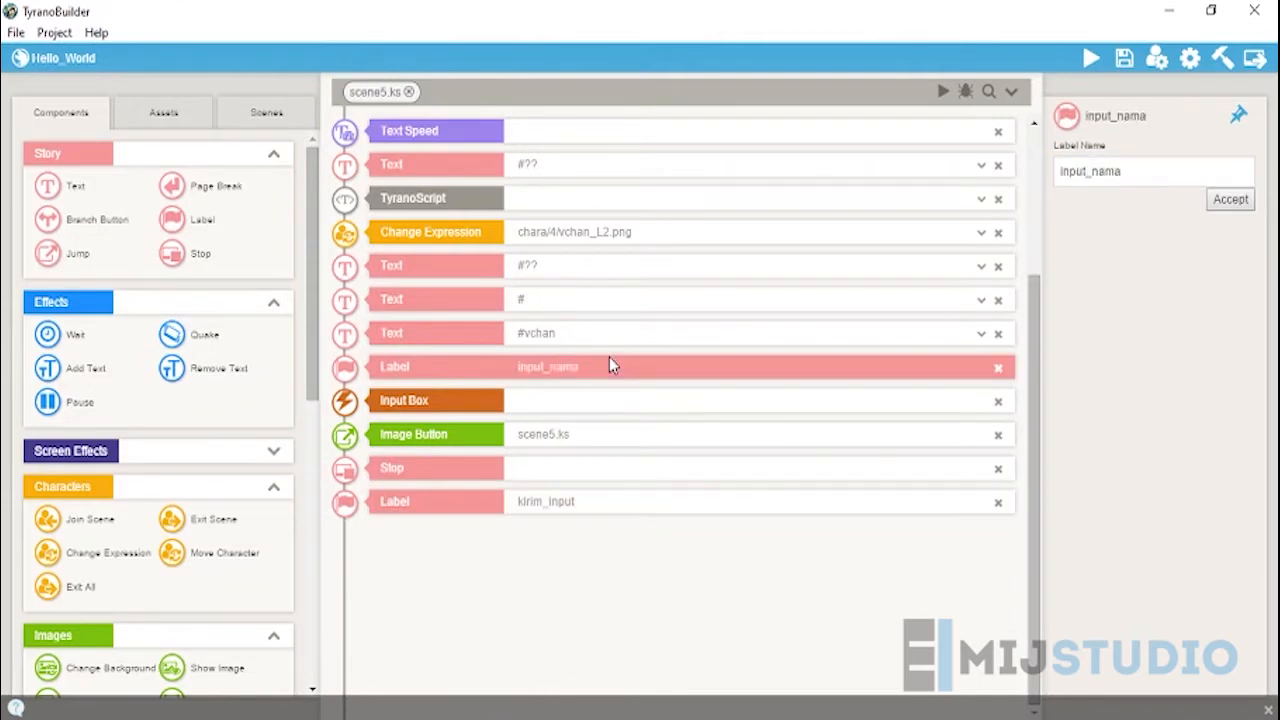
left_click(588, 505)
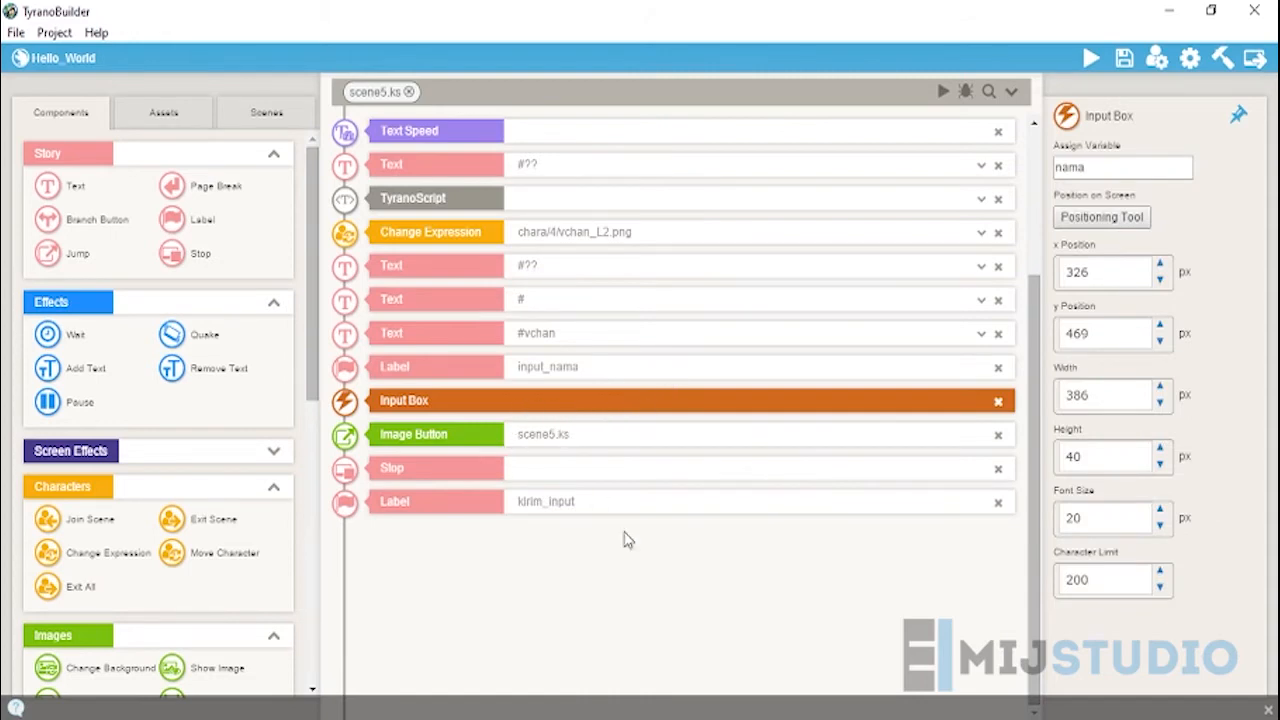
left_click(590, 504)
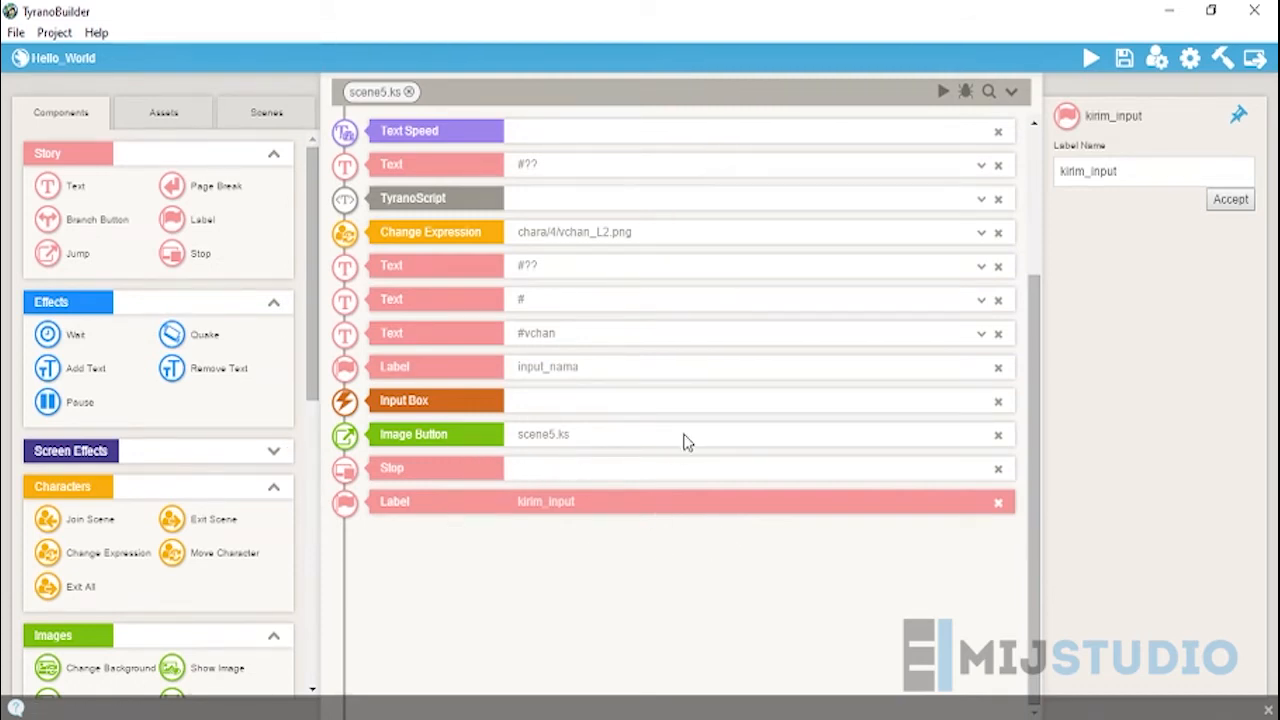
Step: Set the OKE image button's target to the *kirim_input label in scene5.ks
left_click(600, 437)
left_click(590, 470)
left_click(612, 437)
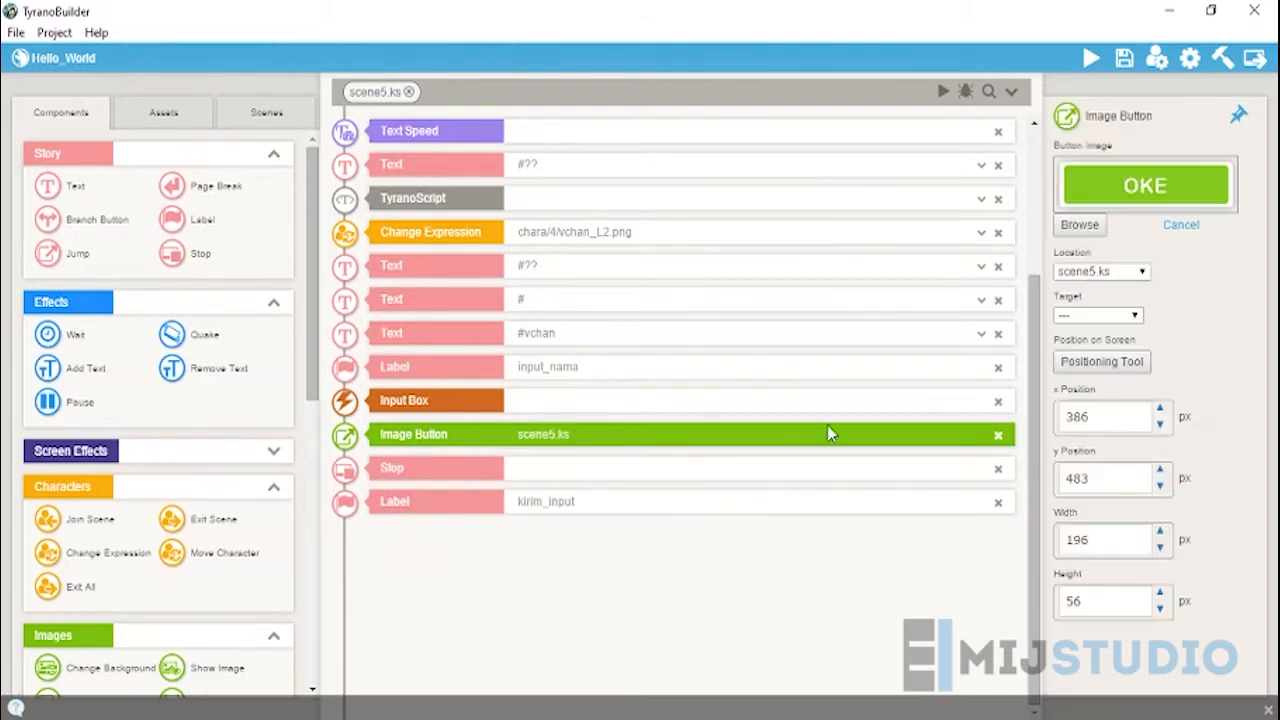
left_click(1090, 314)
left_click(1124, 379)
left_click(603, 405)
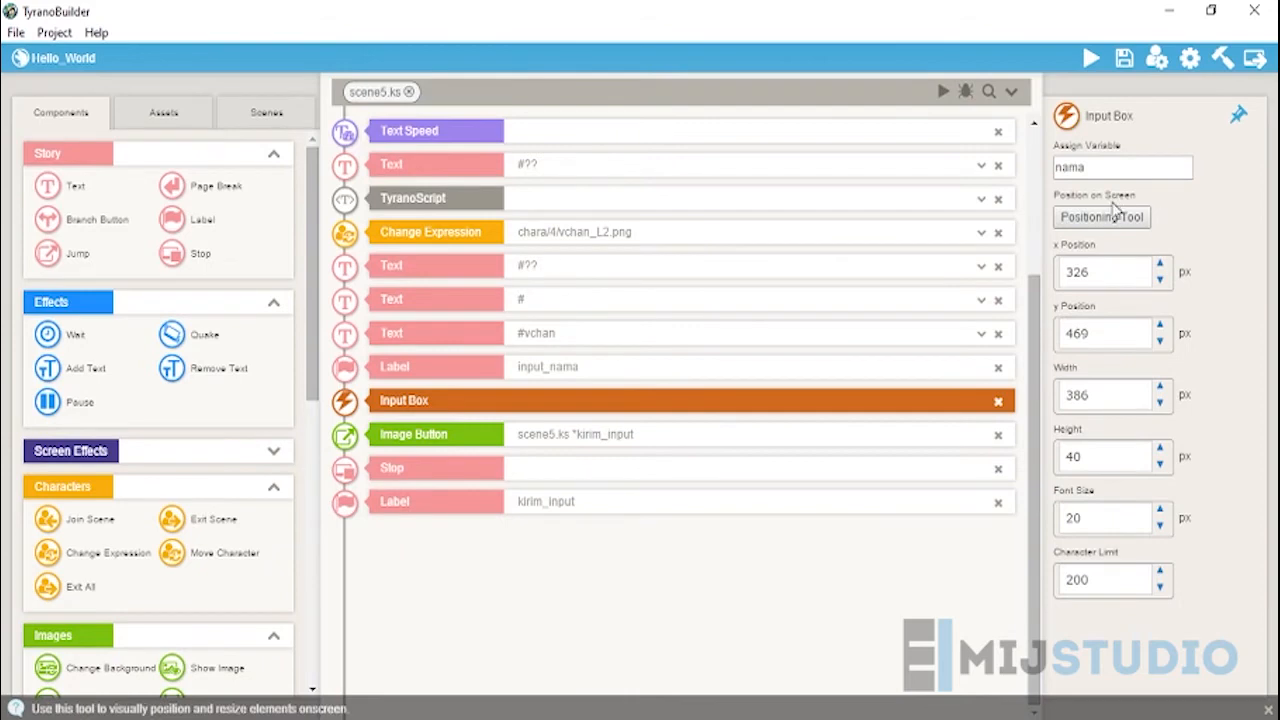
left_click(589, 502)
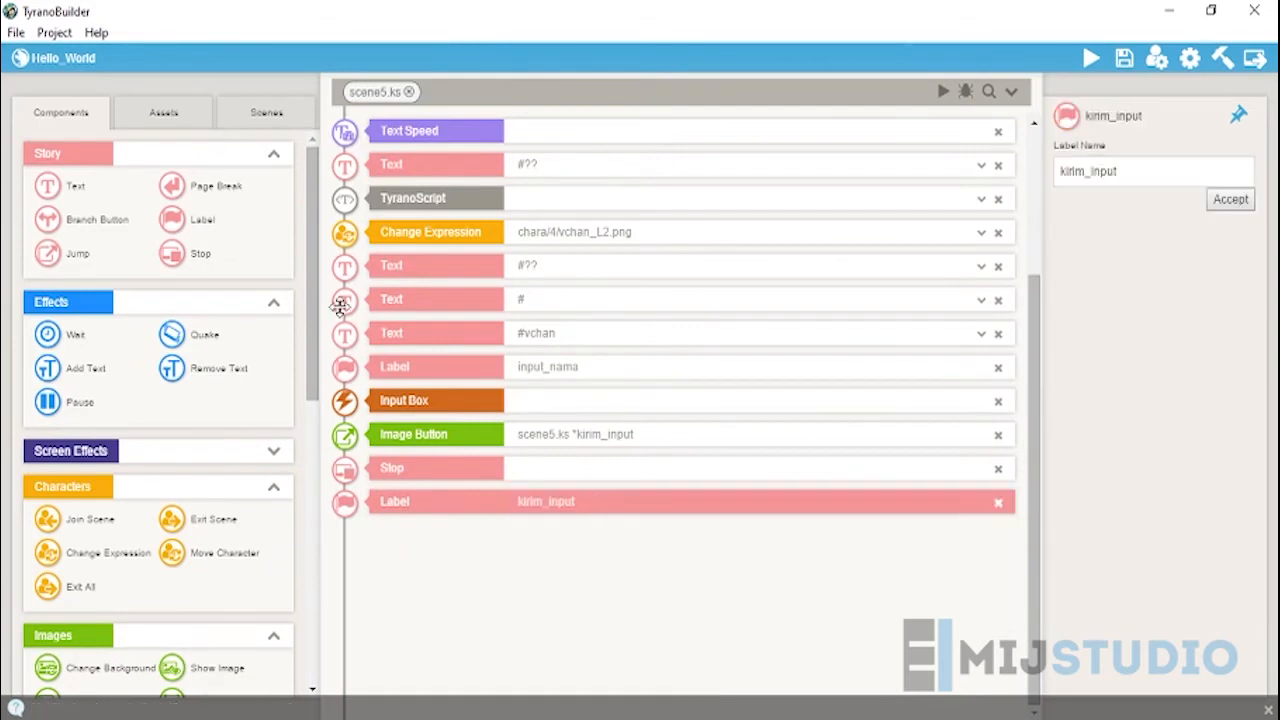
Step: Add a Commit Input component below the kirim_input label
scroll(314, 280, "down", 1)
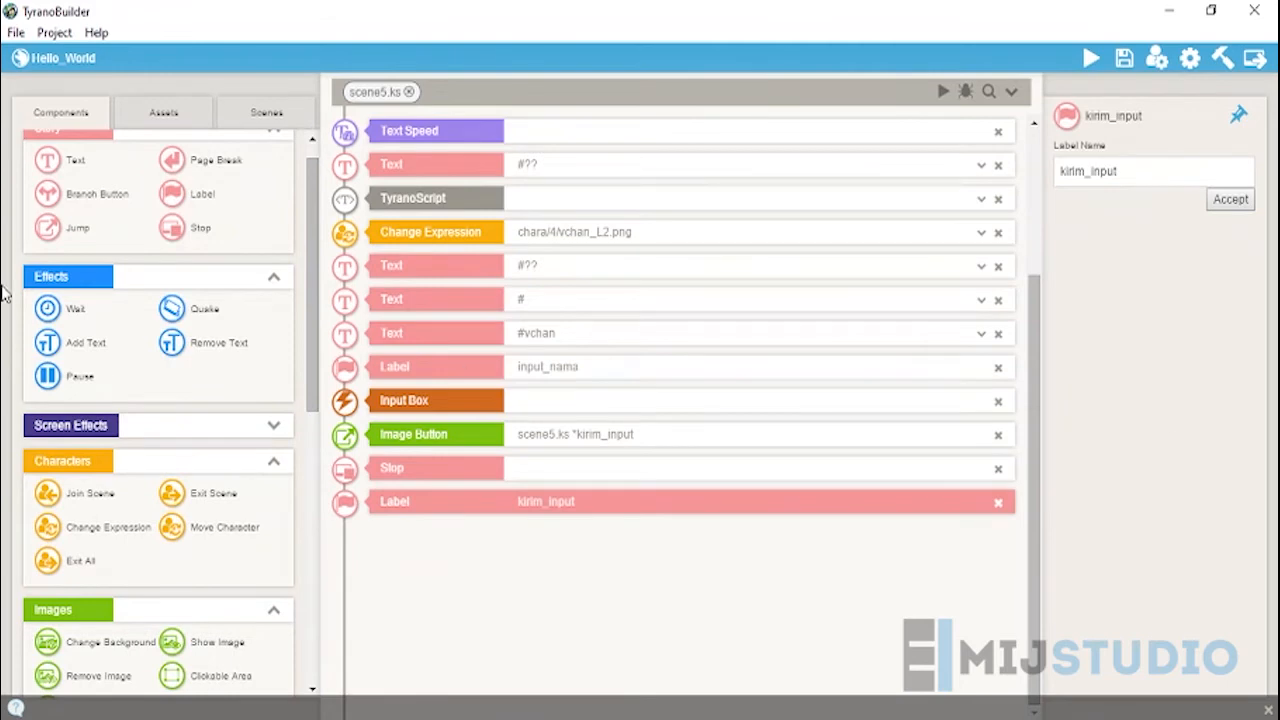
scroll(200, 491, "down", 6)
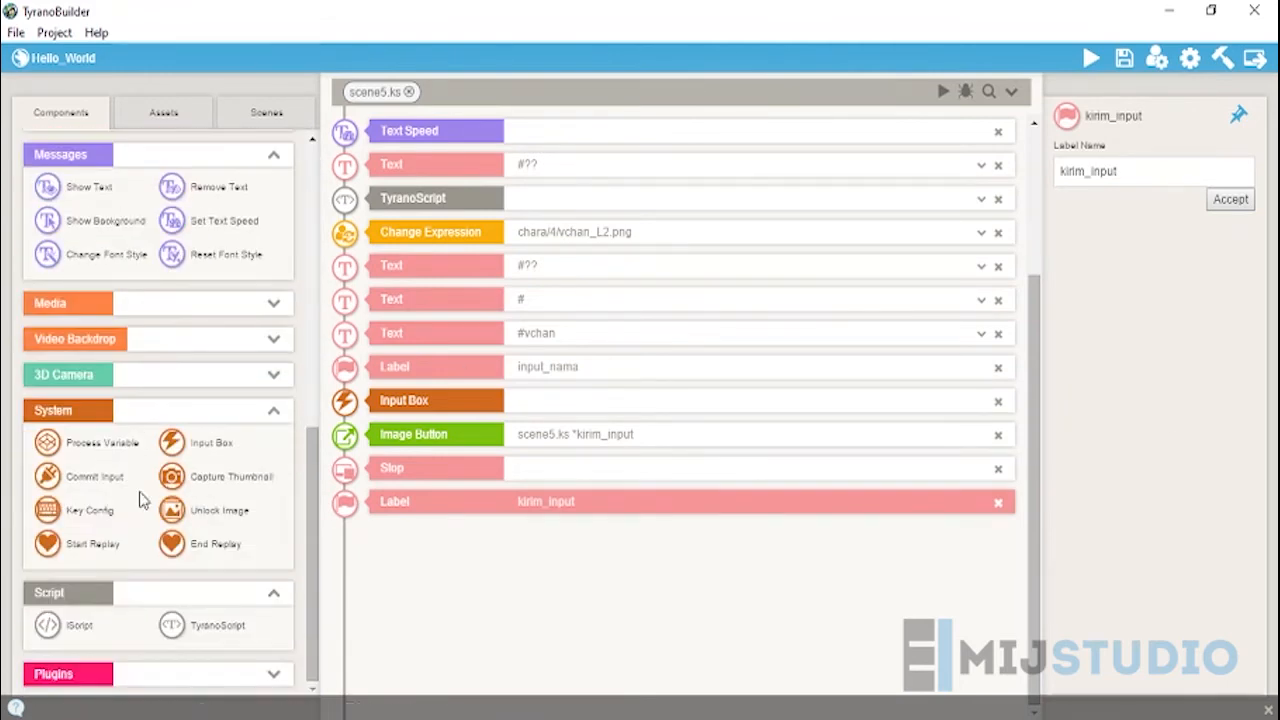
left_click_drag(78, 477, 529, 560)
scroll(600, 520, "down", 1)
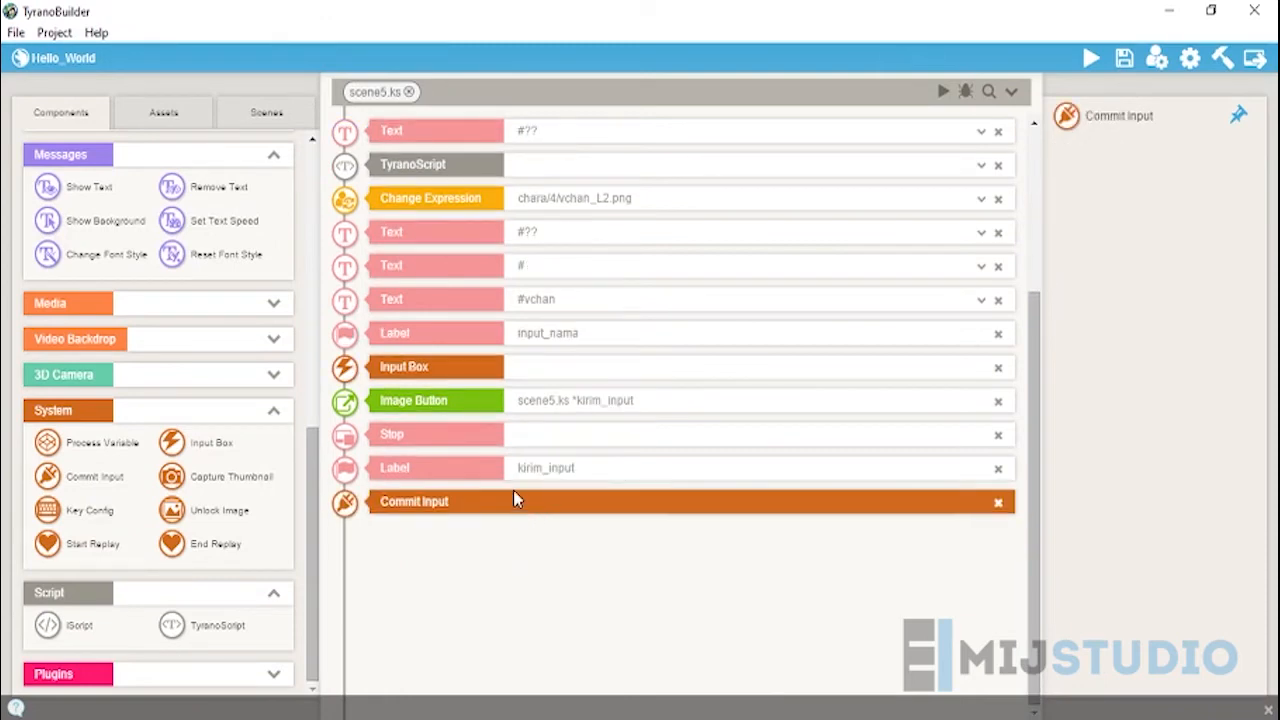
left_click(520, 469)
left_click(531, 503)
left_click(616, 470)
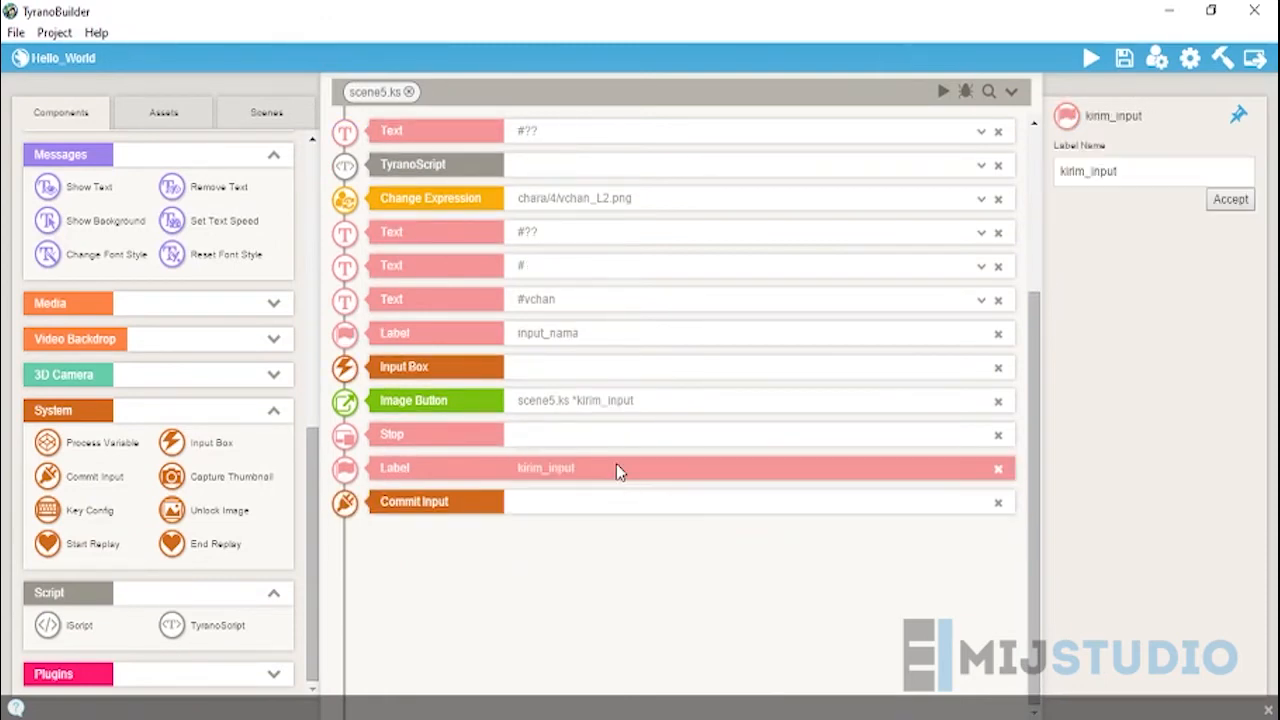
left_click(617, 503)
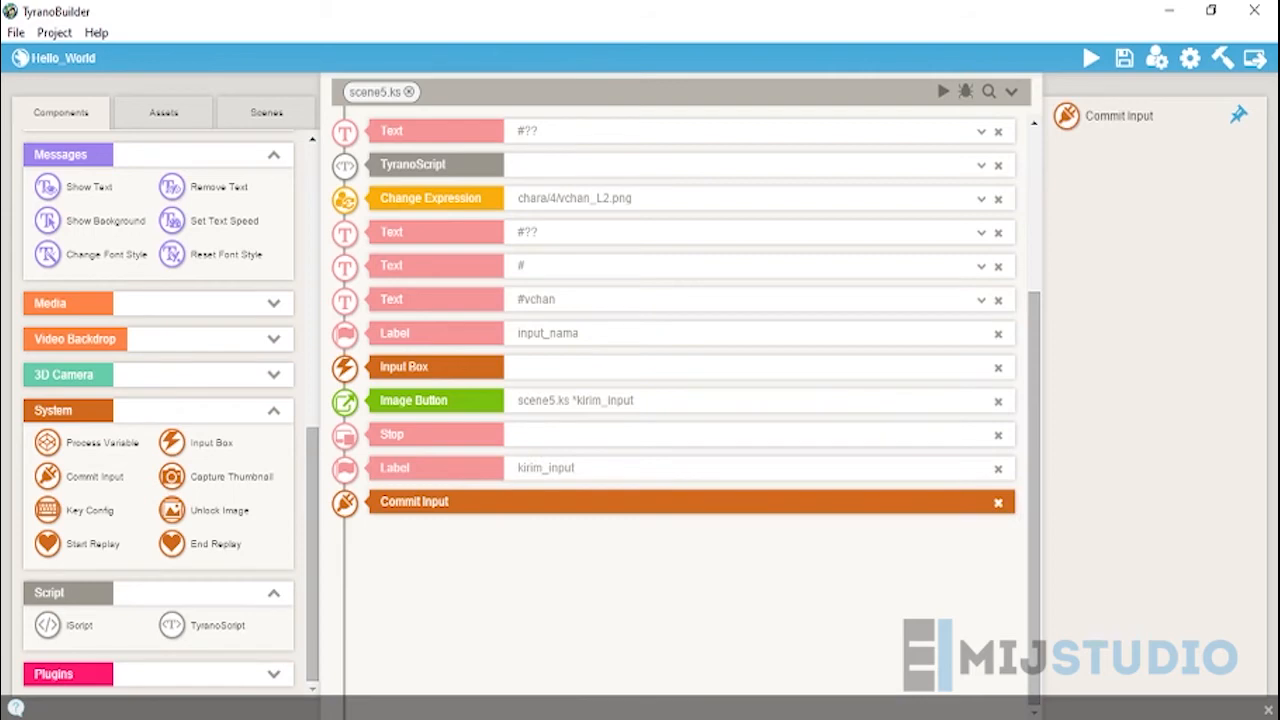
Step: Add a Page Break below Commit Input, followed by a Jump component with its location left at scene5.ks
scroll(123, 338, "up", 10)
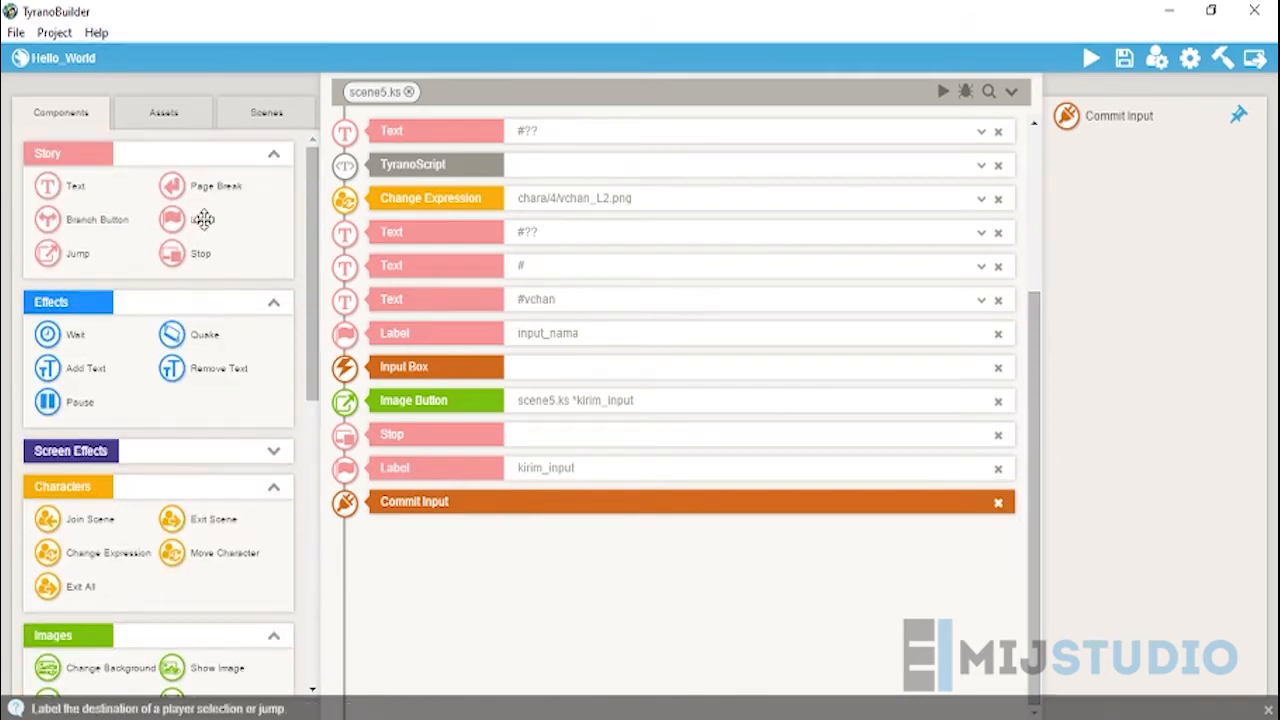
left_click_drag(356, 337, 460, 555)
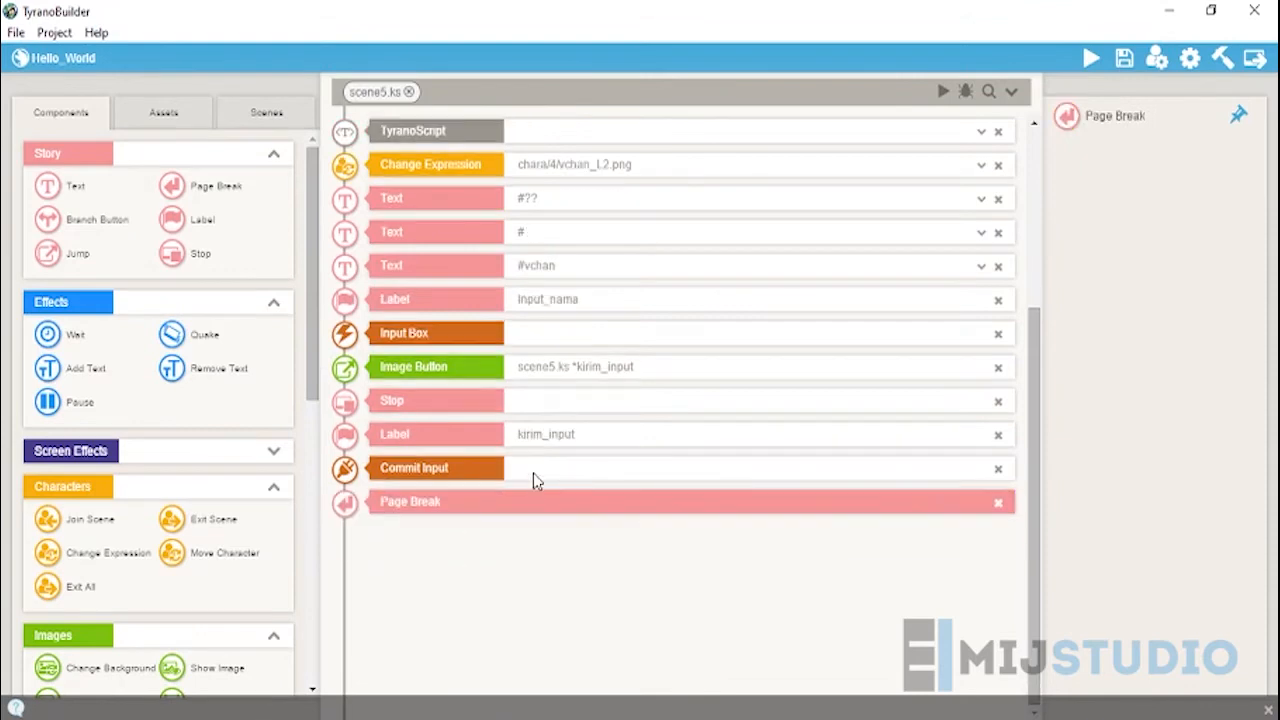
scroll(180, 445, "down", 3)
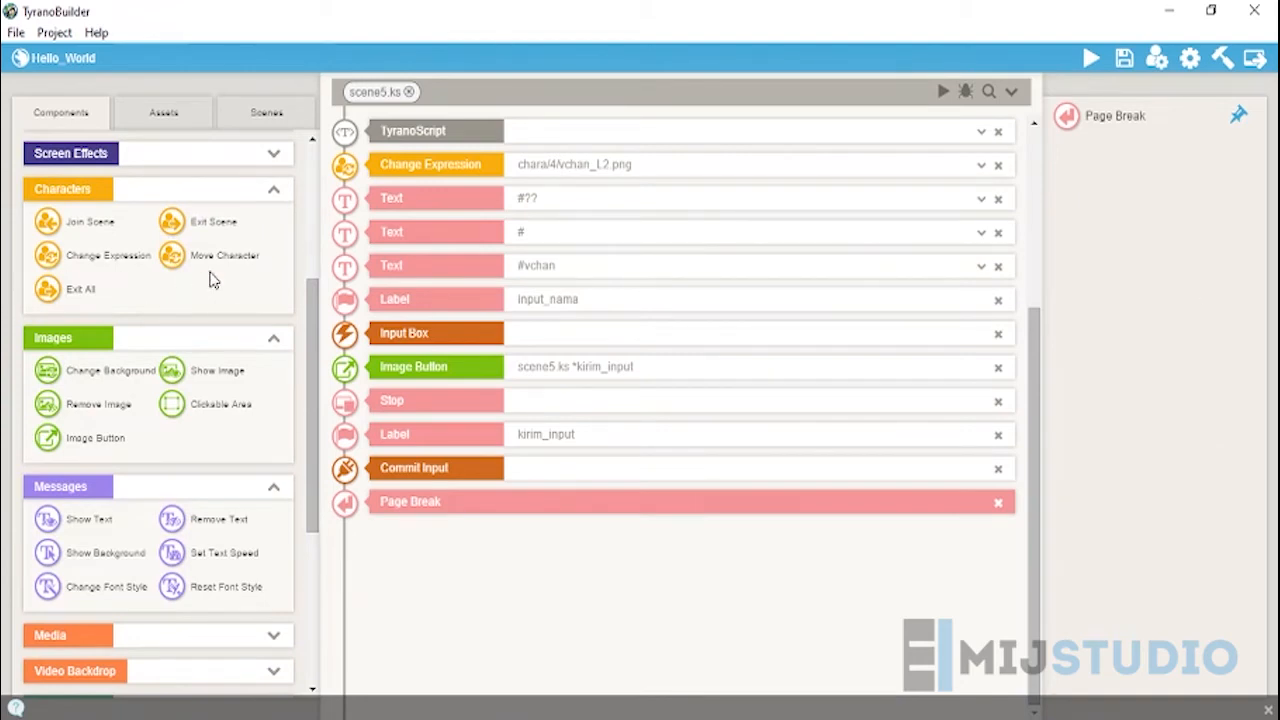
scroll(73, 337, "up", 3)
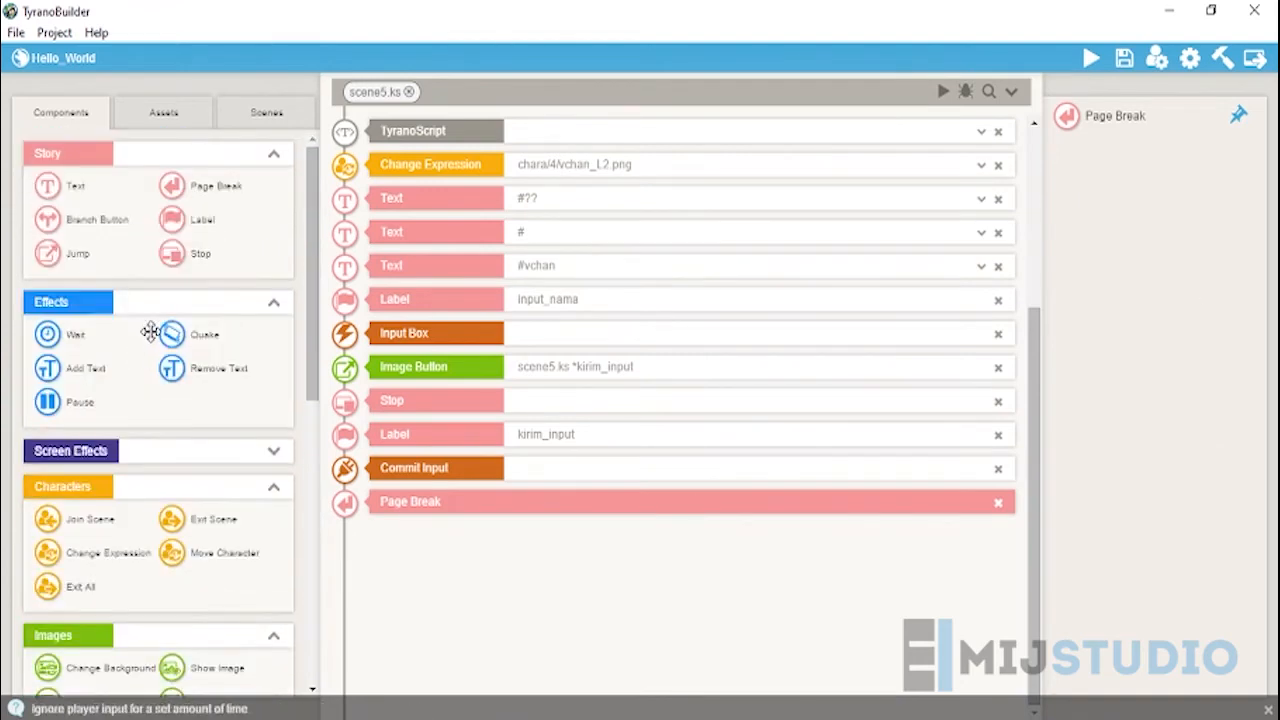
left_click_drag(77, 250, 472, 562)
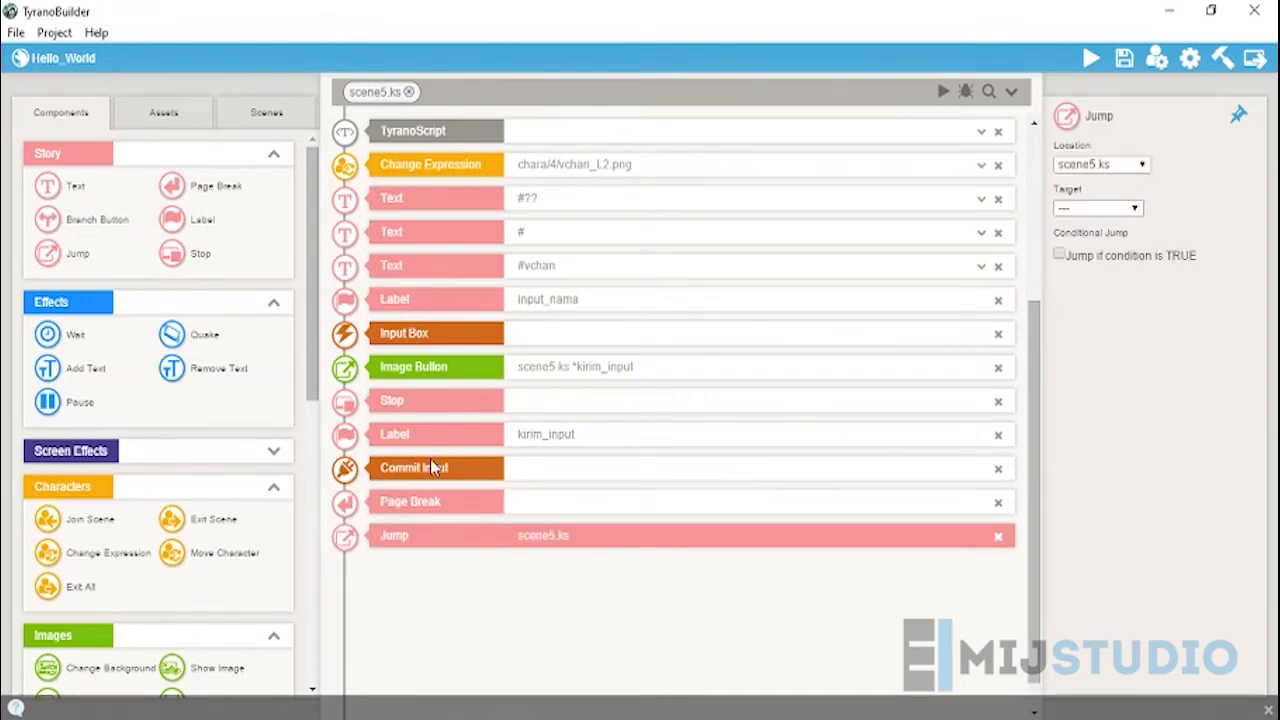
scroll(209, 468, "down", 5)
scroll(295, 400, "up", 5)
scroll(305, 299, "down", 1)
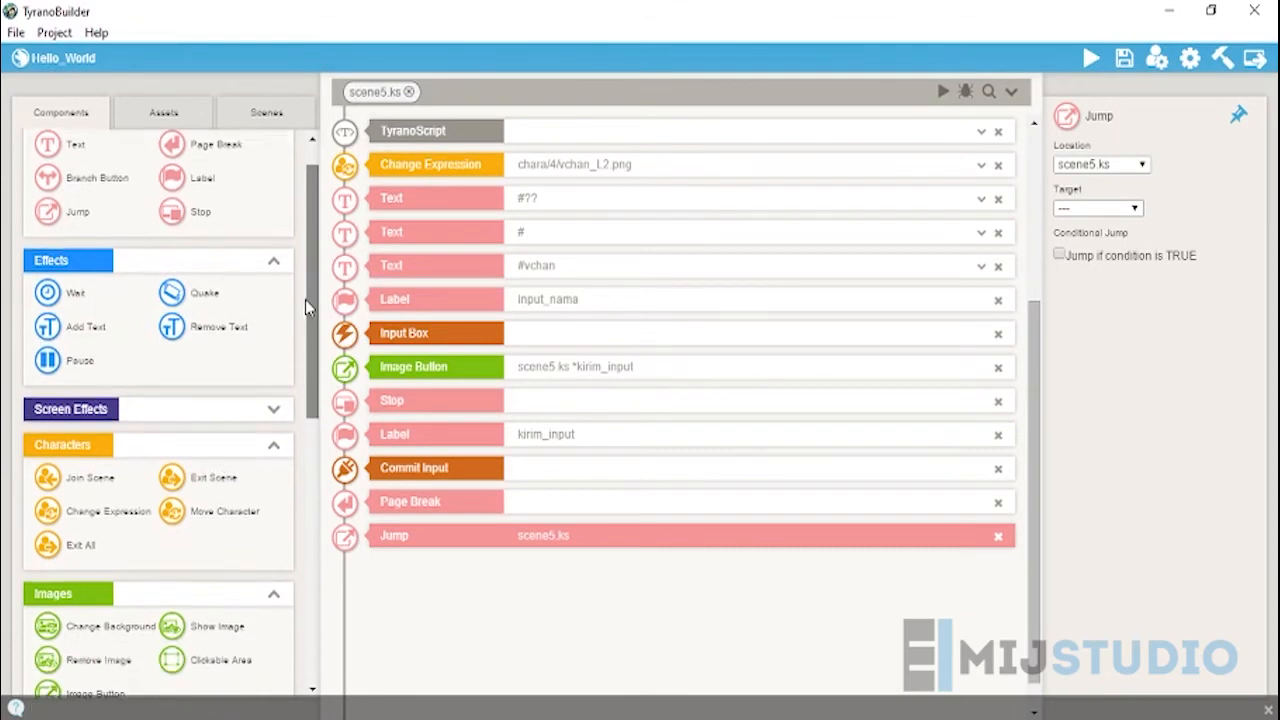
scroll(287, 198, "up", 1)
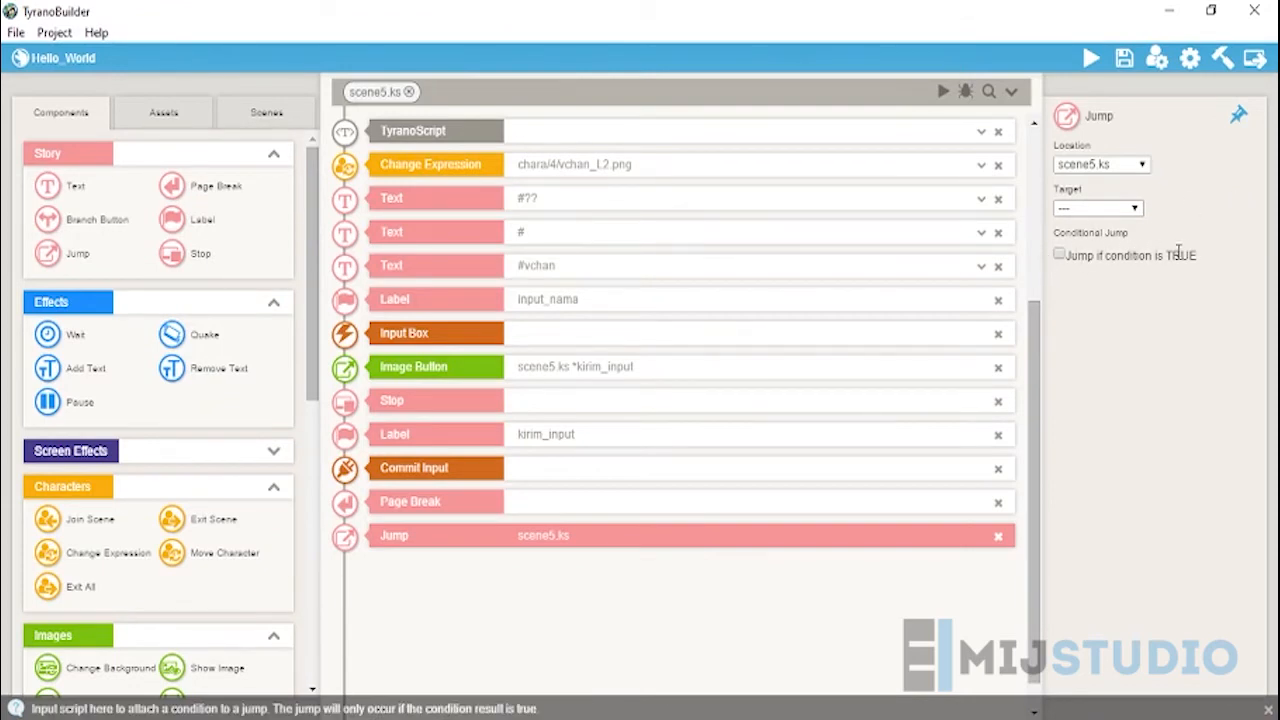
left_click_drag(309, 260, 296, 164)
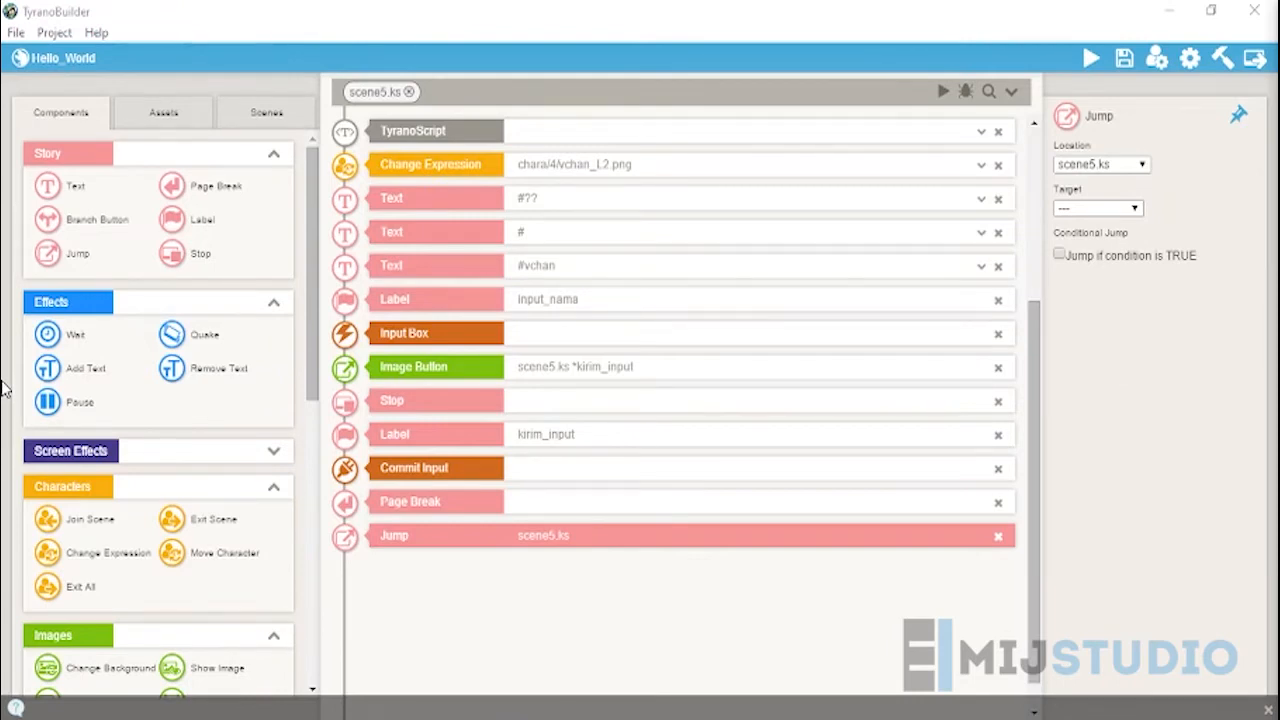
Step: Add a Text component below the Jump containing "#" and, on a second line, "(Masukan dengan benar)"
left_click_drag(57, 186, 478, 566)
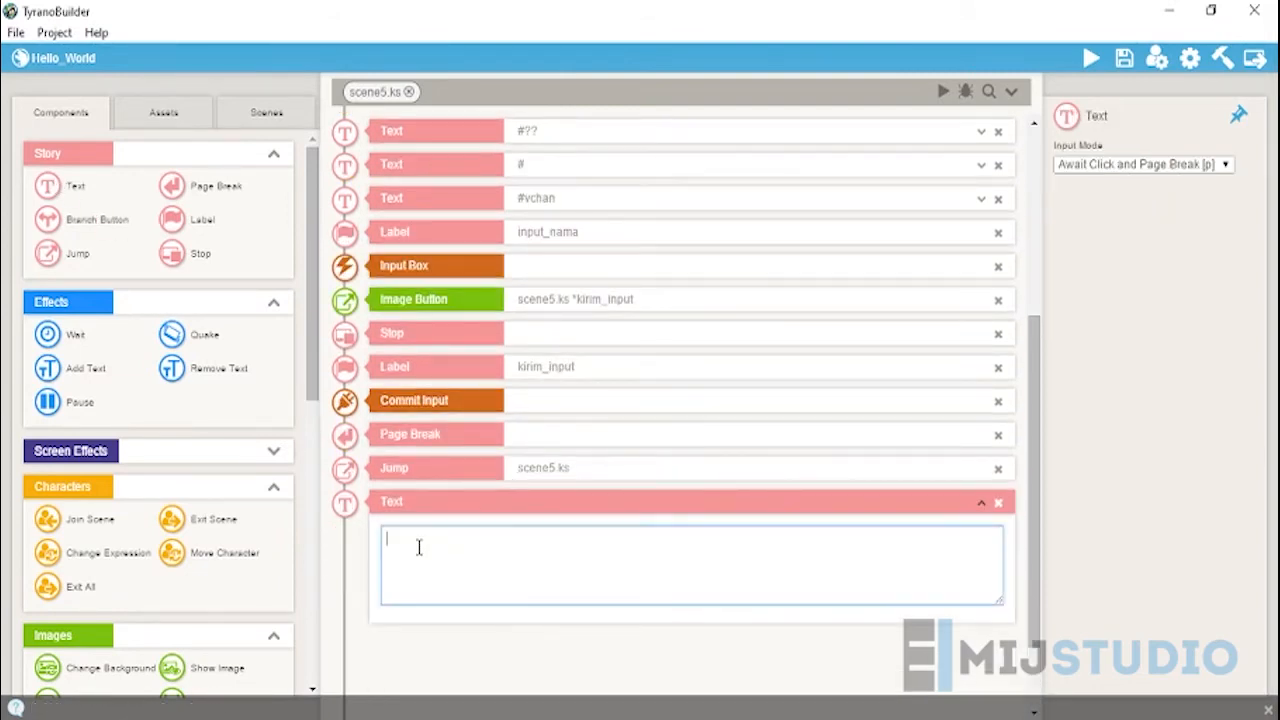
left_click(417, 546)
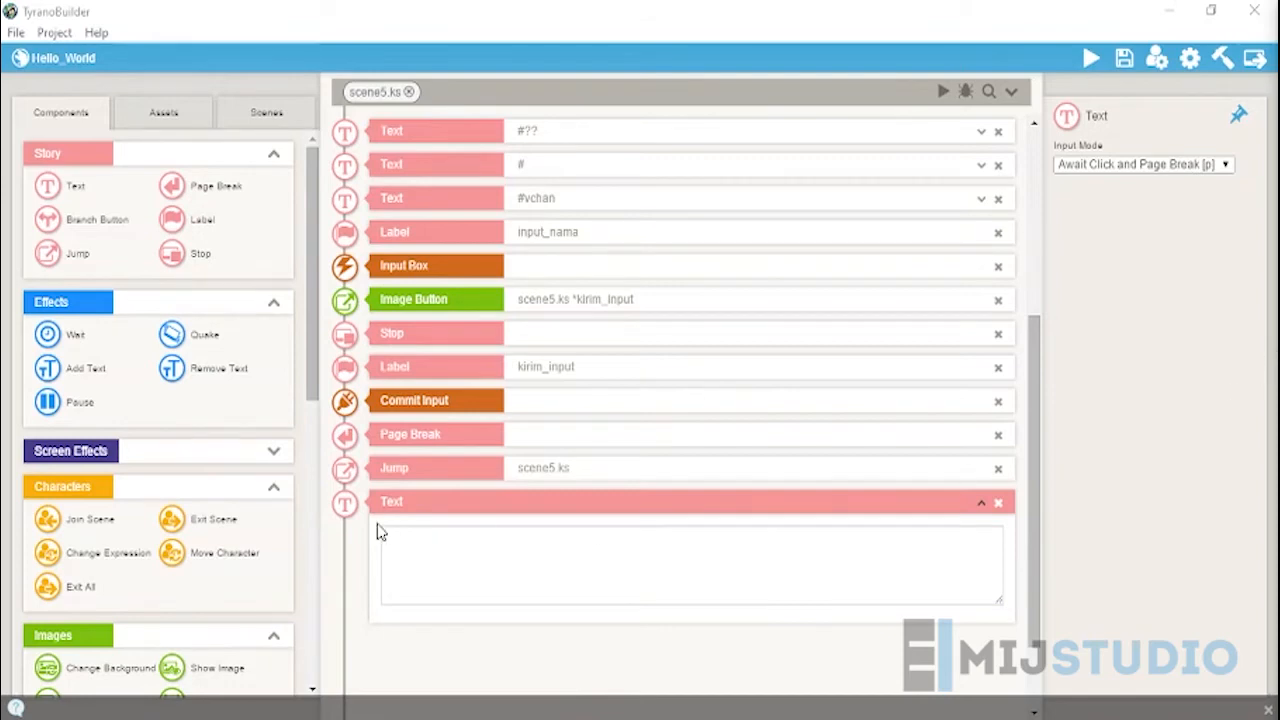
left_click(437, 533)
type("# (Masukan dengan benar)")
scroll(551, 559, "down", 1)
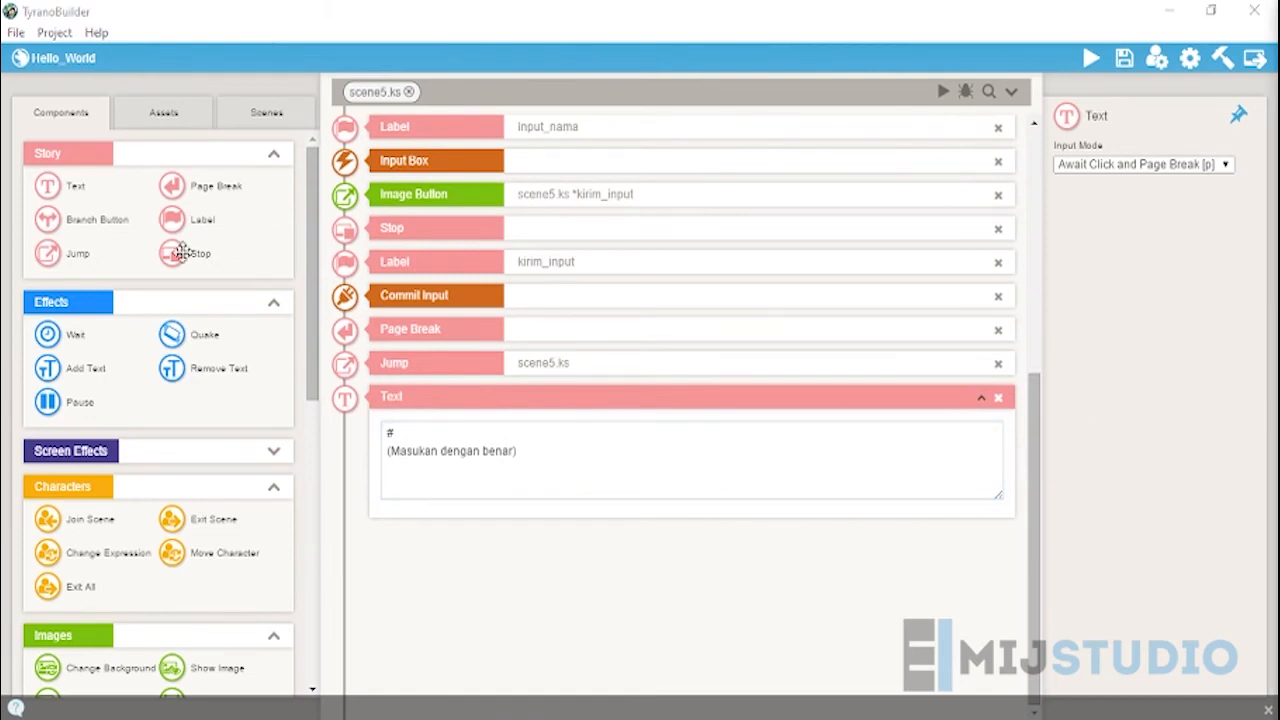
Step: Add a second Jump below the new text, target it at *input_nama in scene5.ks, and collapse the text component
left_click_drag(56, 250, 578, 520)
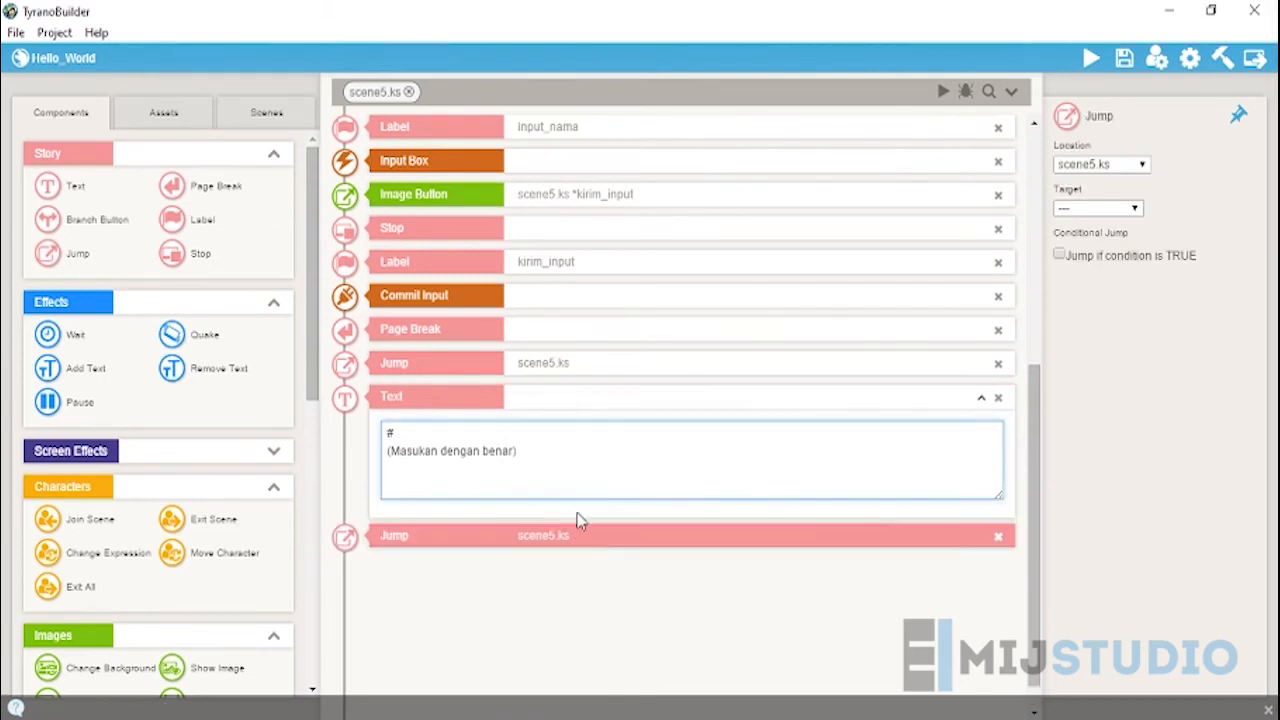
left_click(1098, 210)
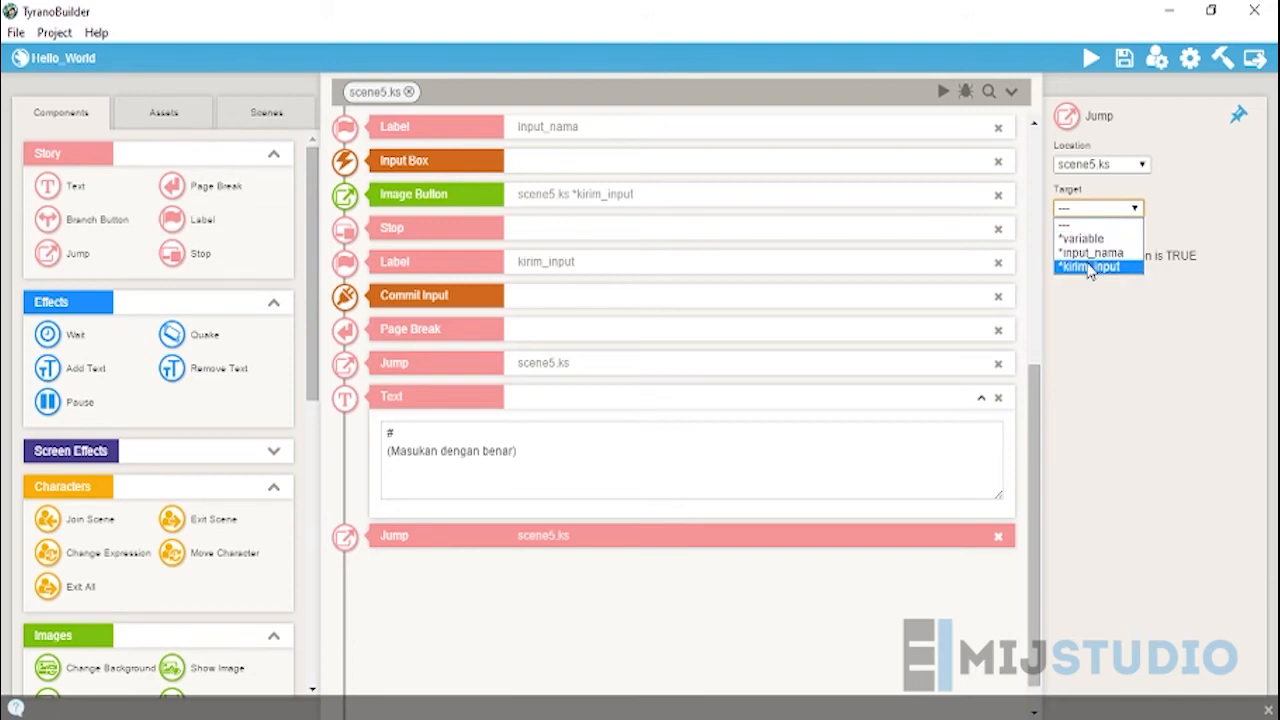
left_click(1119, 258)
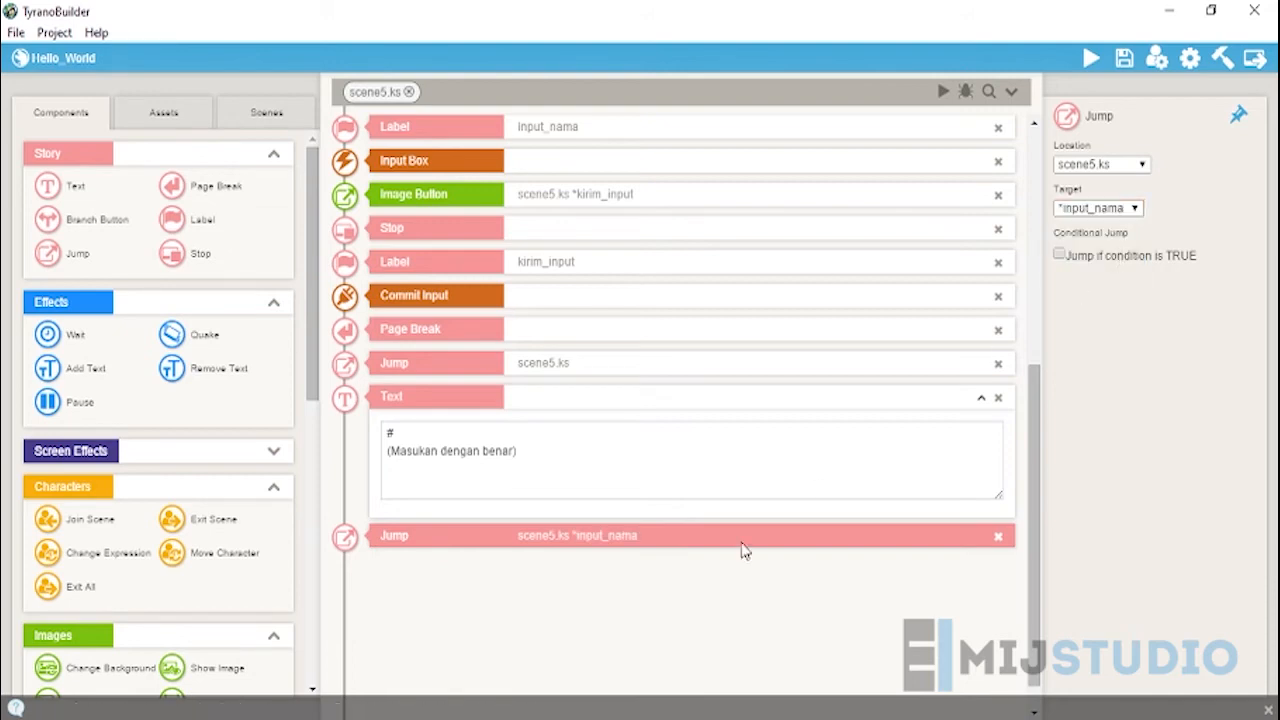
left_click(669, 400)
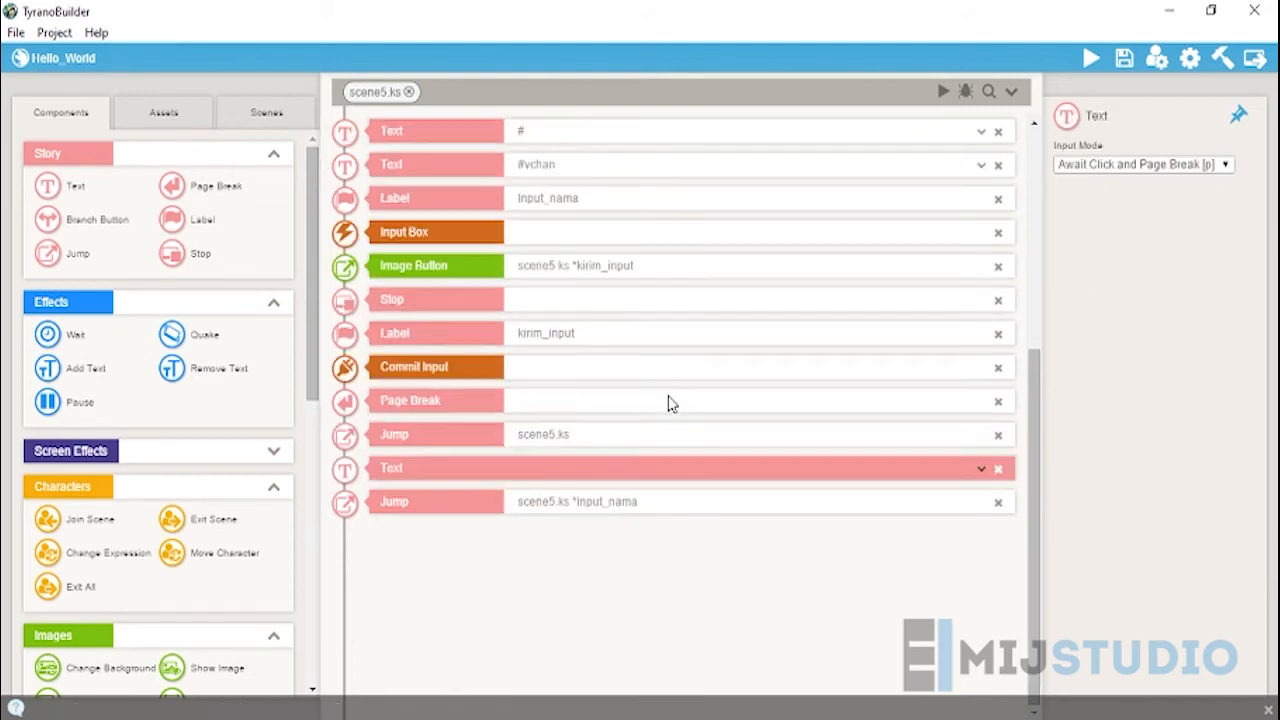
left_click(556, 503)
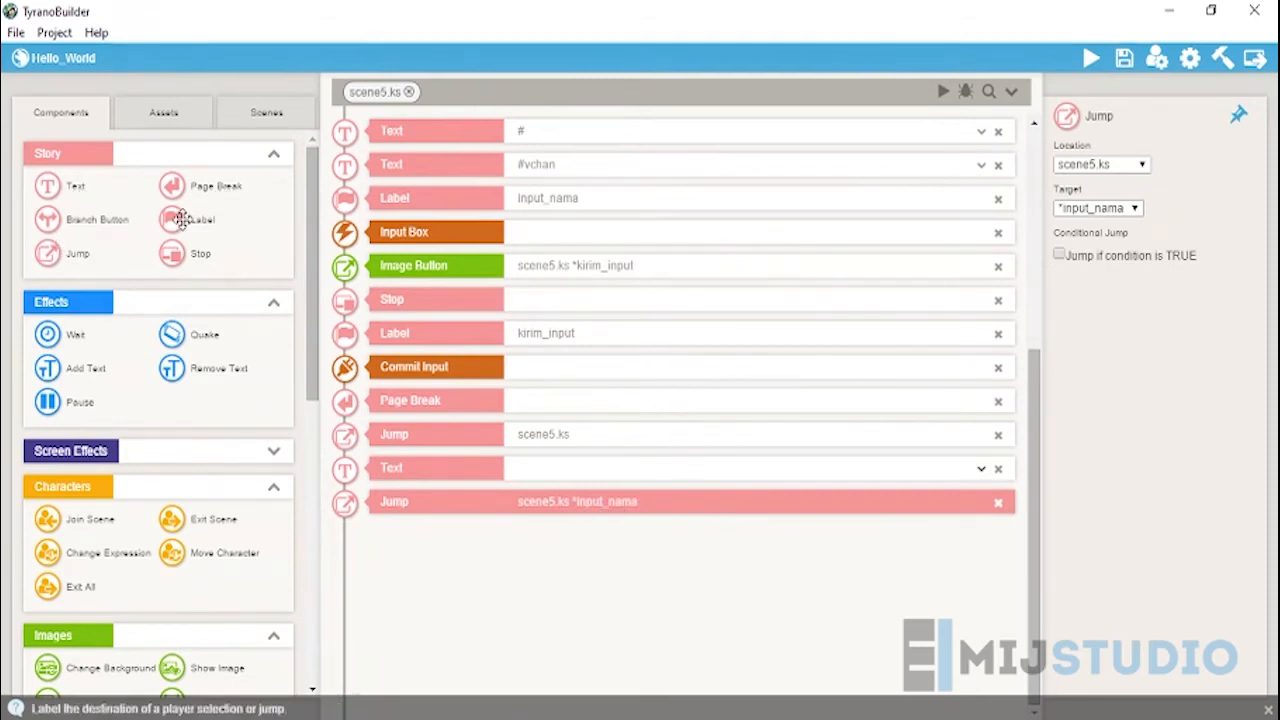
Step: Add a Label component below the last Jump and name it input_benar
left_click_drag(172, 219, 588, 545)
left_click(1101, 160)
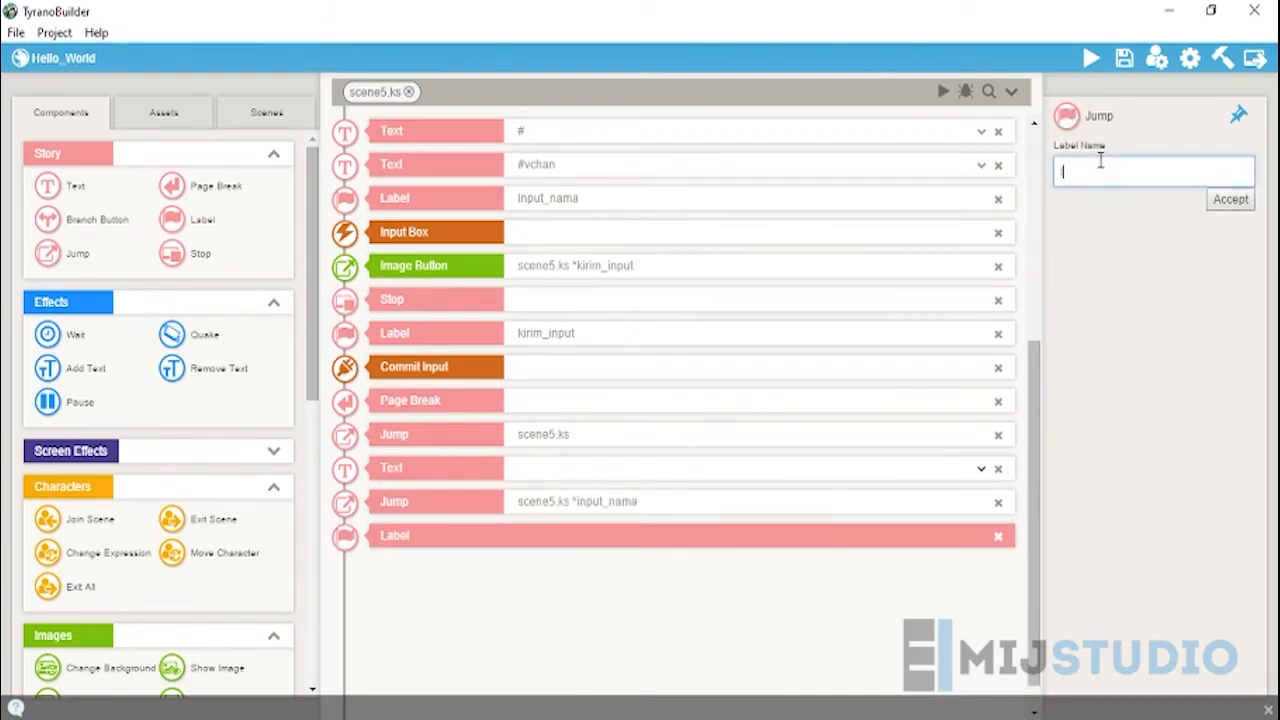
type("input b")
key("Return")
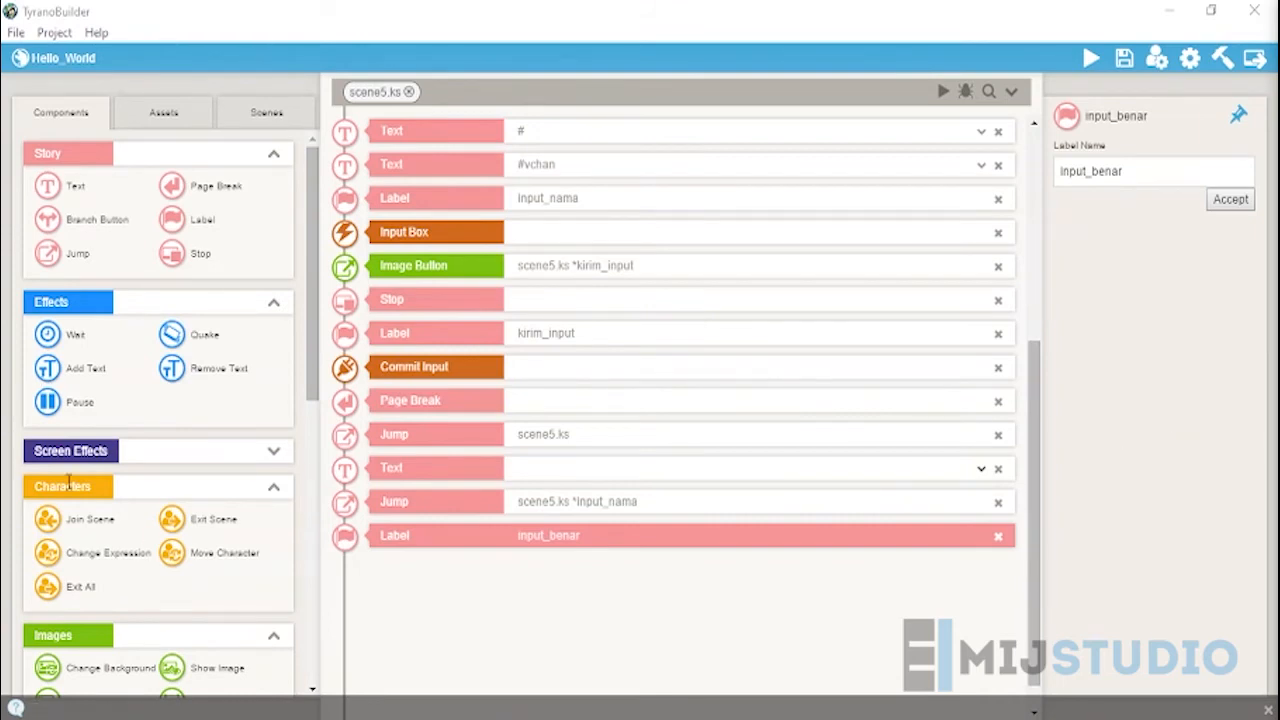
Step: Add a Change Expression component below the input_benar label, set it to vchan with image vchan_L5.png, and collapse it
left_click_drag(447, 625, 546, 614)
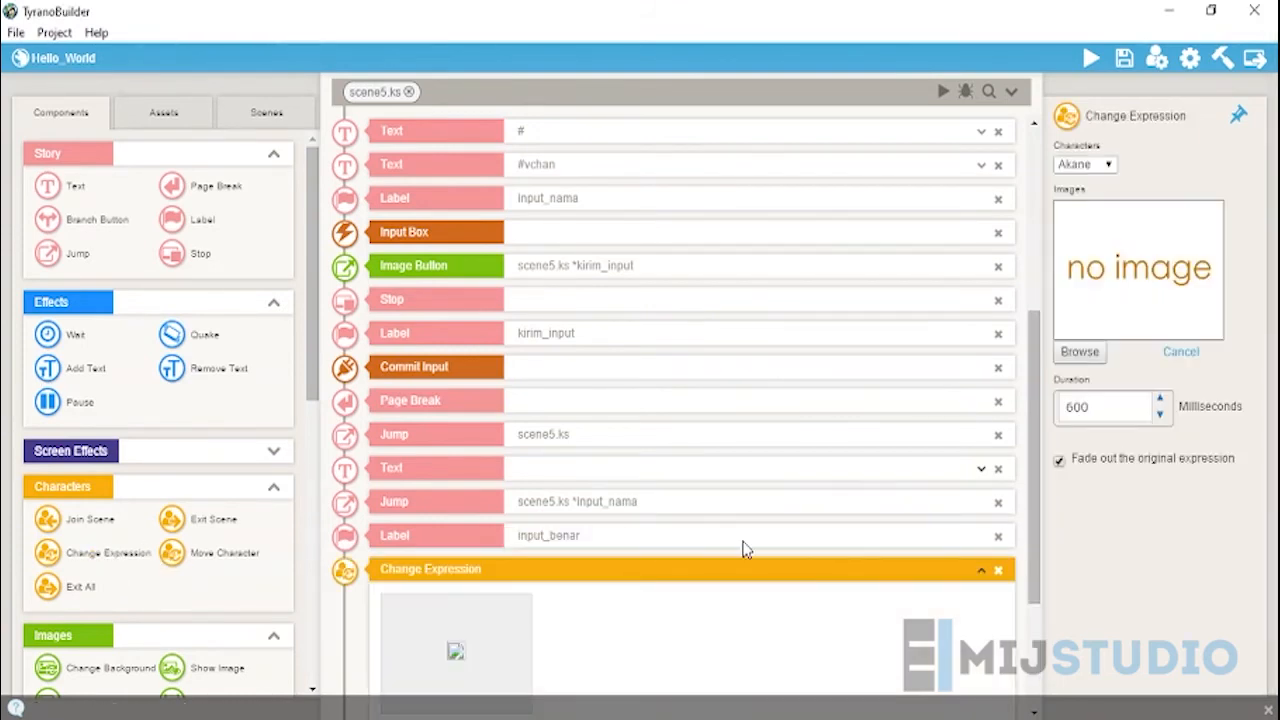
scroll(532, 436, "down", 2)
scroll(614, 371, "up", 2)
scroll(614, 371, "down", 2)
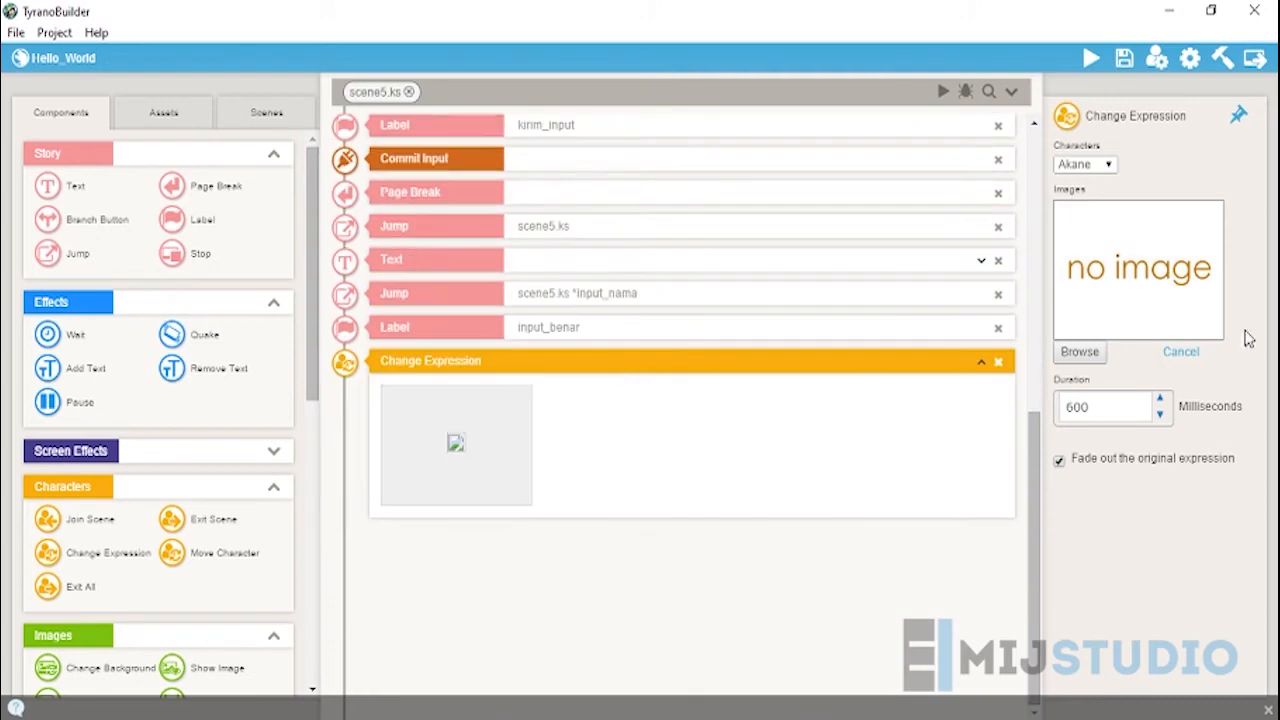
left_click(1080, 166)
left_click(1086, 222)
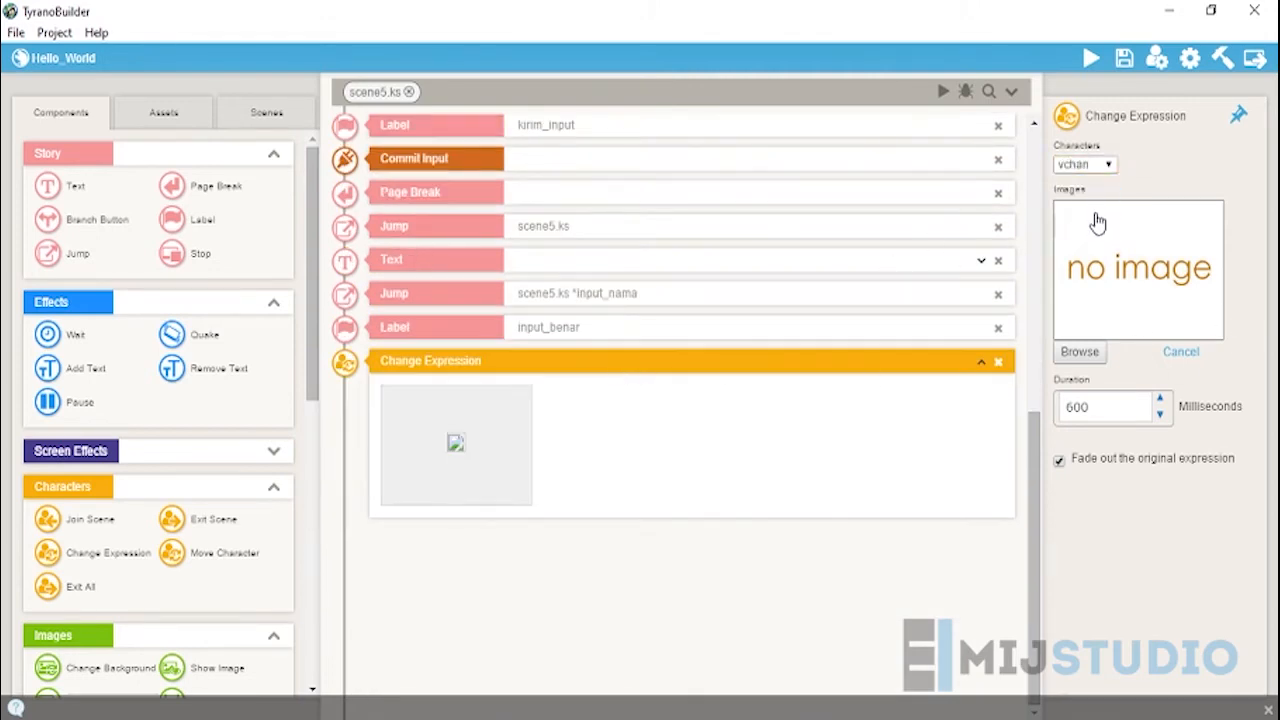
left_click(1093, 352)
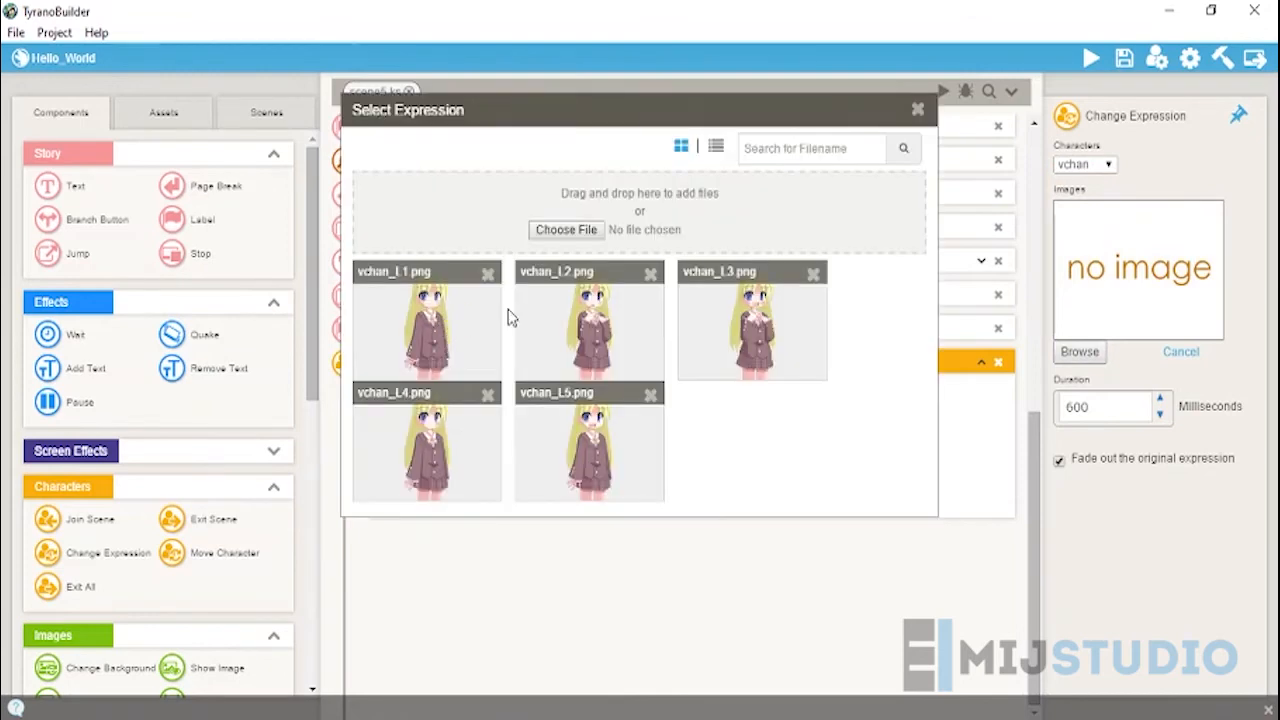
left_click(624, 446)
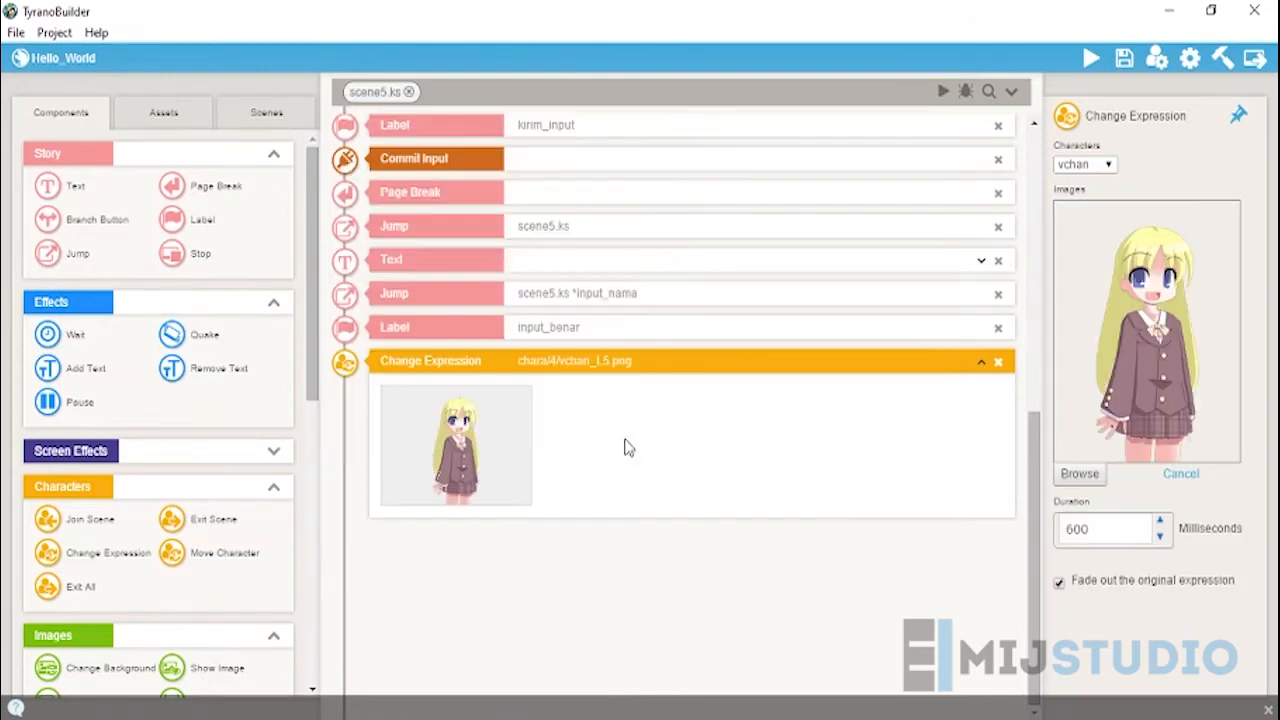
scroll(820, 468, "up", 1)
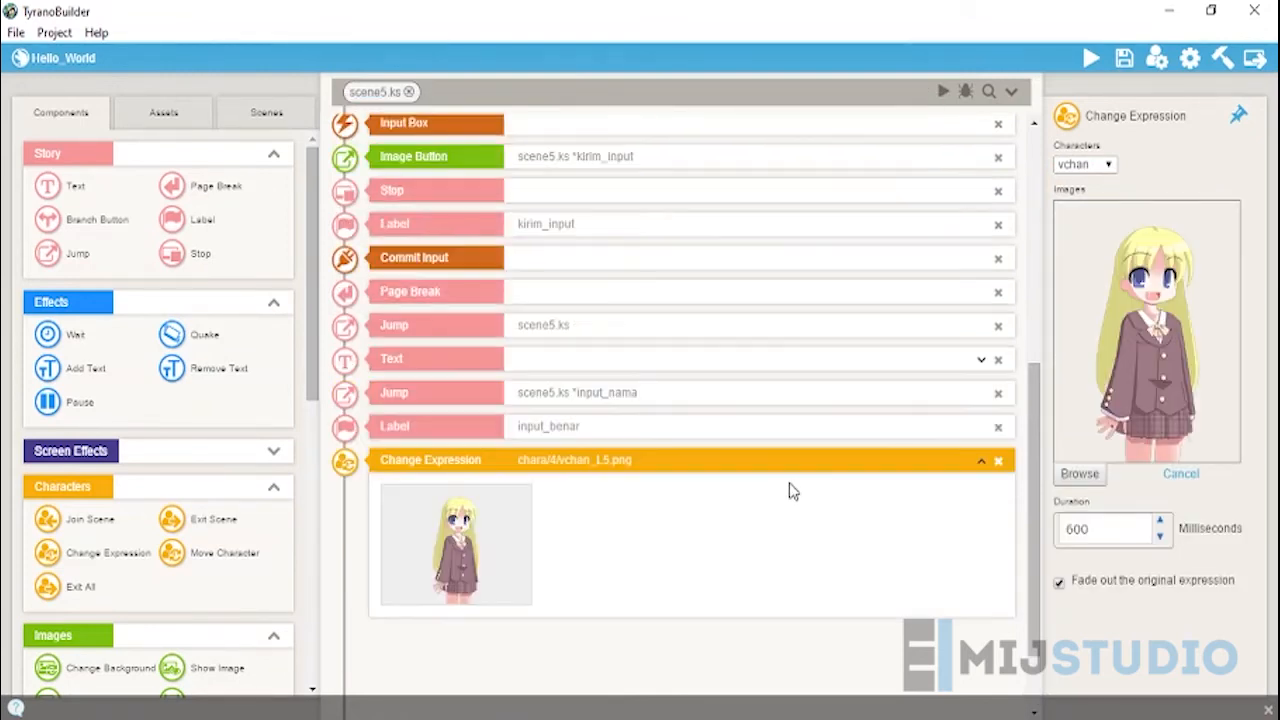
left_click(982, 463)
Step: Review the components from the input_nama label through the input_benar label, including the settings of each Jump, Label and button
scroll(531, 466, "up", 1)
scroll(530, 490, "down", 1)
left_click(600, 466)
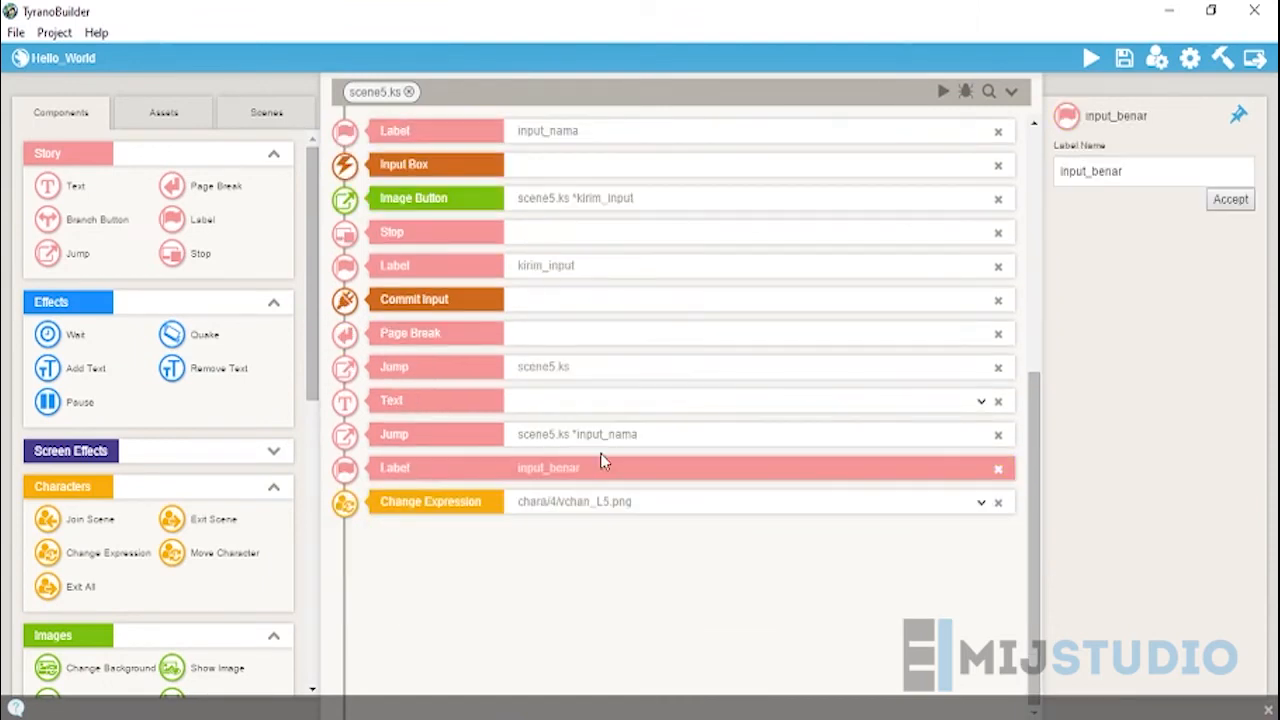
left_click(613, 440)
scroll(620, 360, "up", 1)
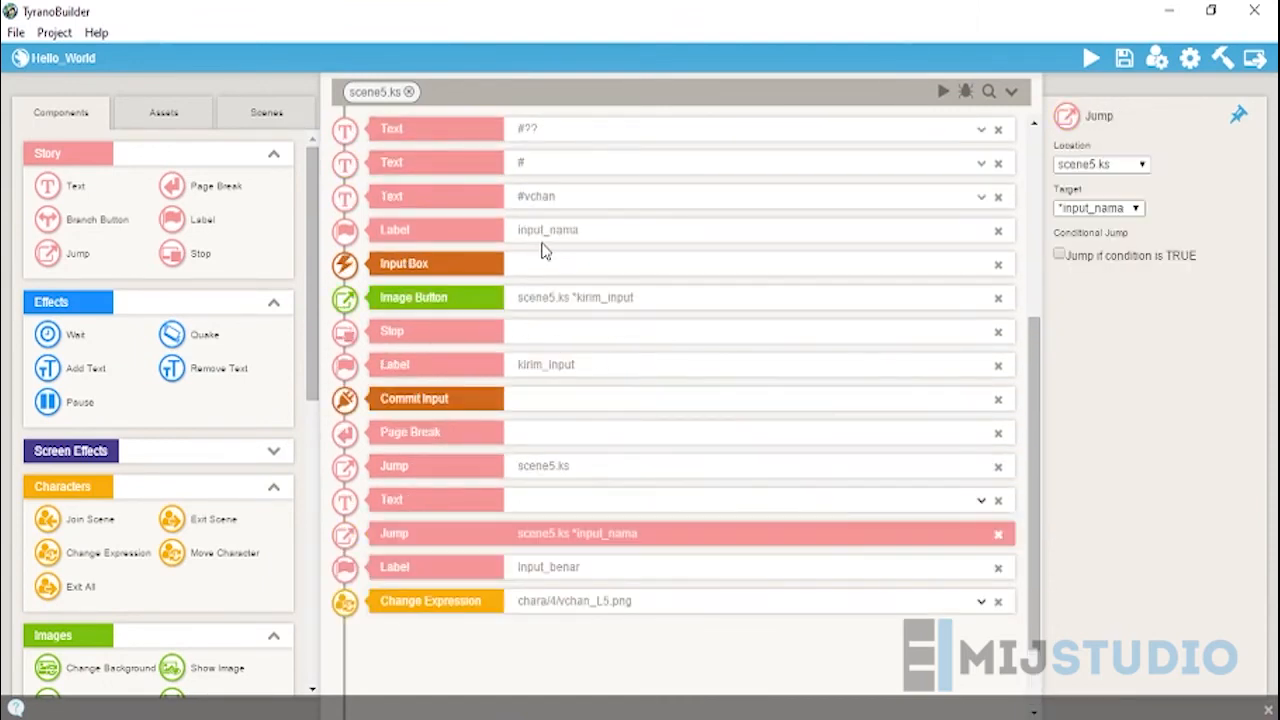
left_click(580, 242)
scroll(585, 260, "up", 1)
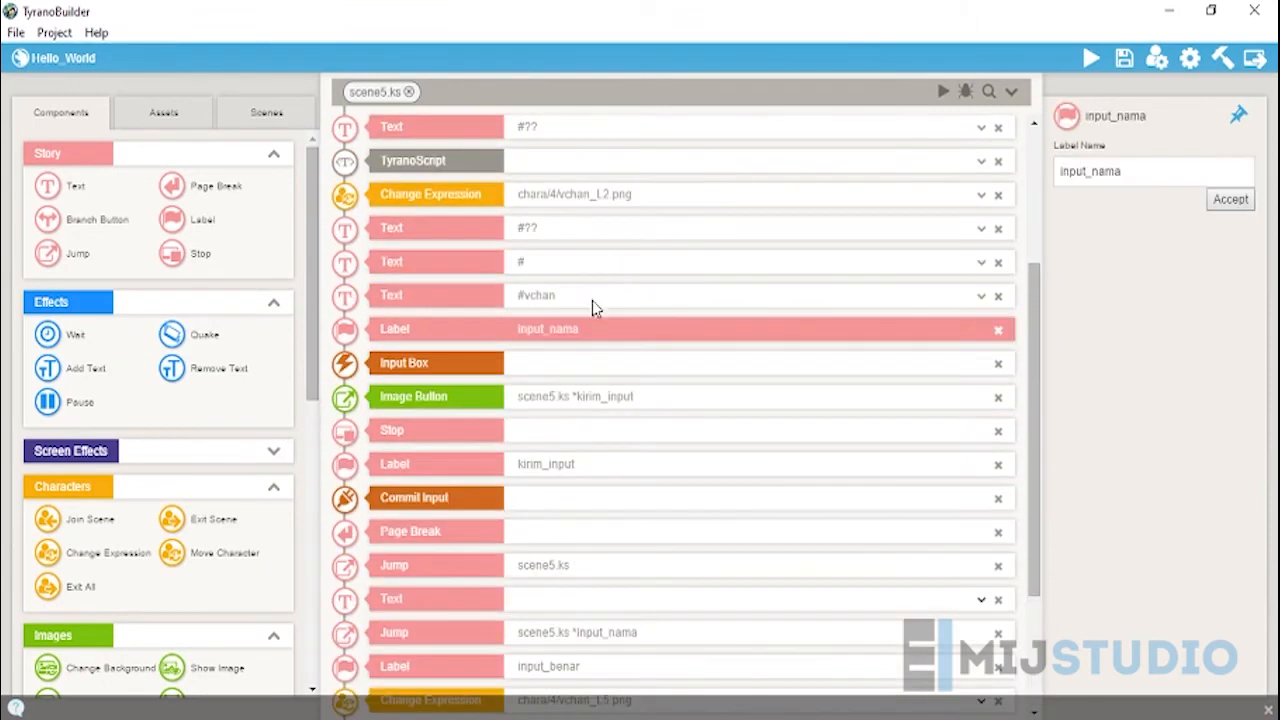
left_click(560, 368)
left_click(588, 406)
scroll(588, 408, "down", 1)
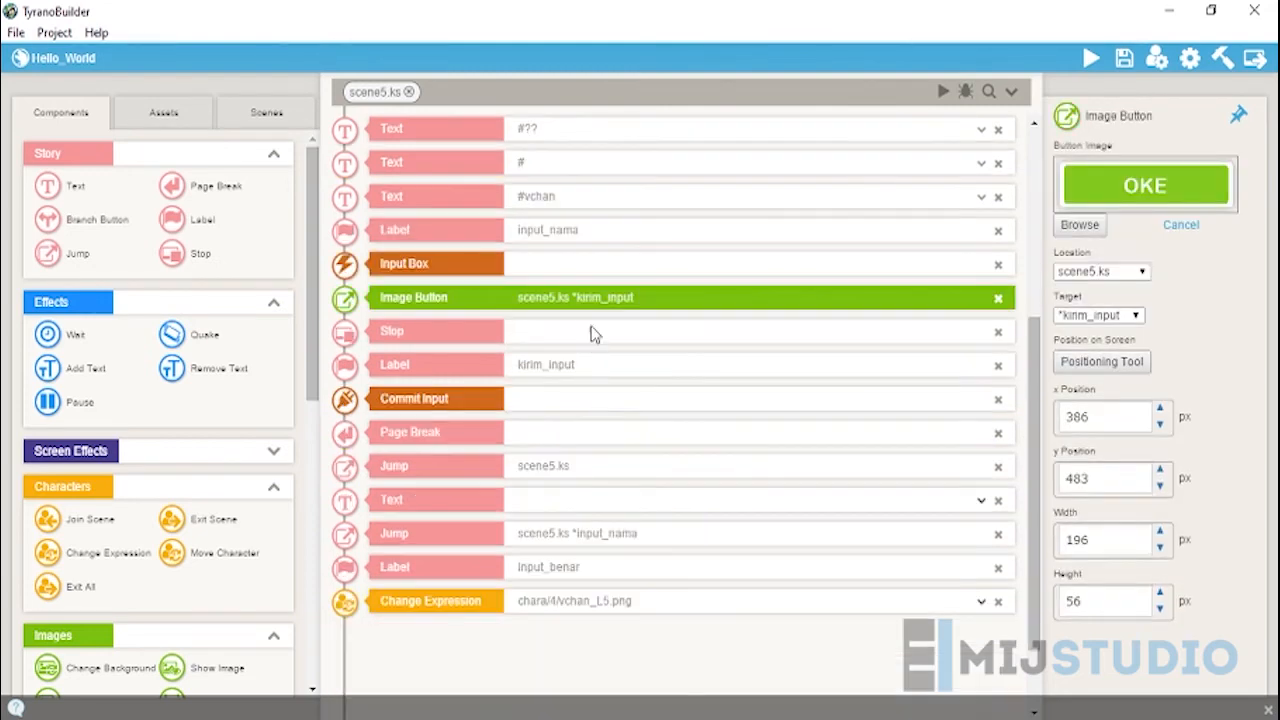
left_click(592, 342)
left_click(582, 368)
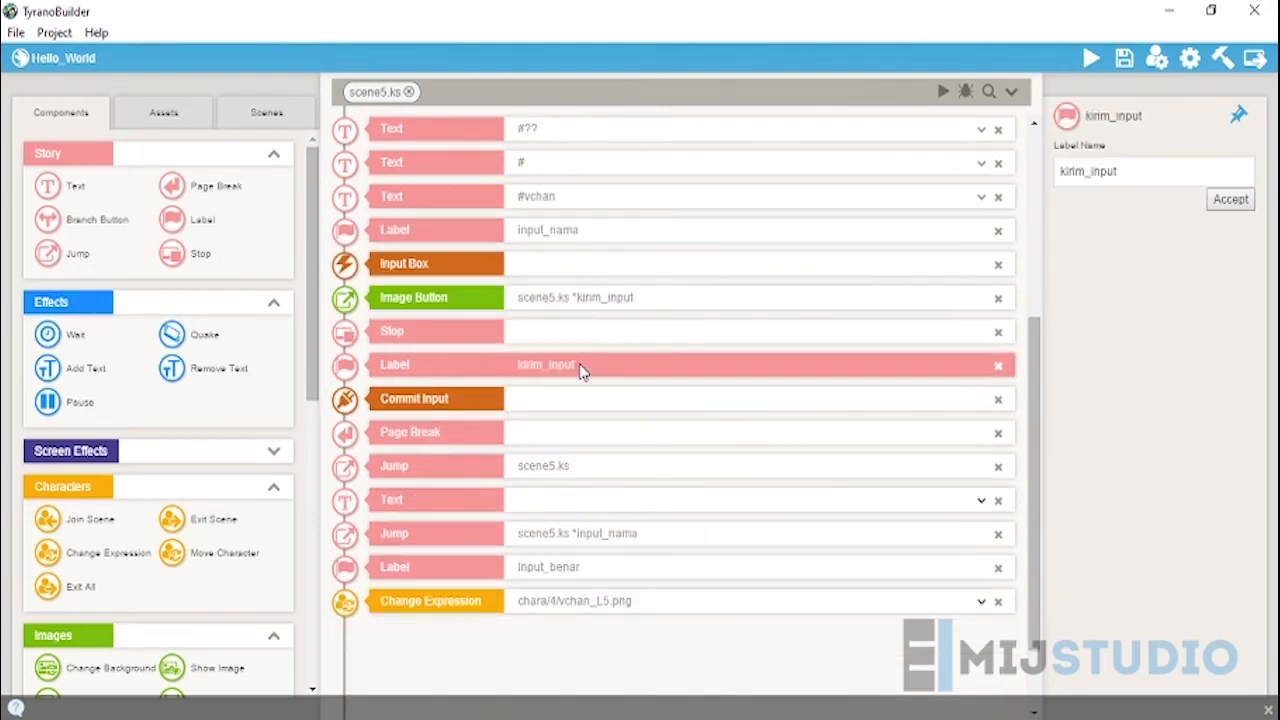
left_click(561, 398)
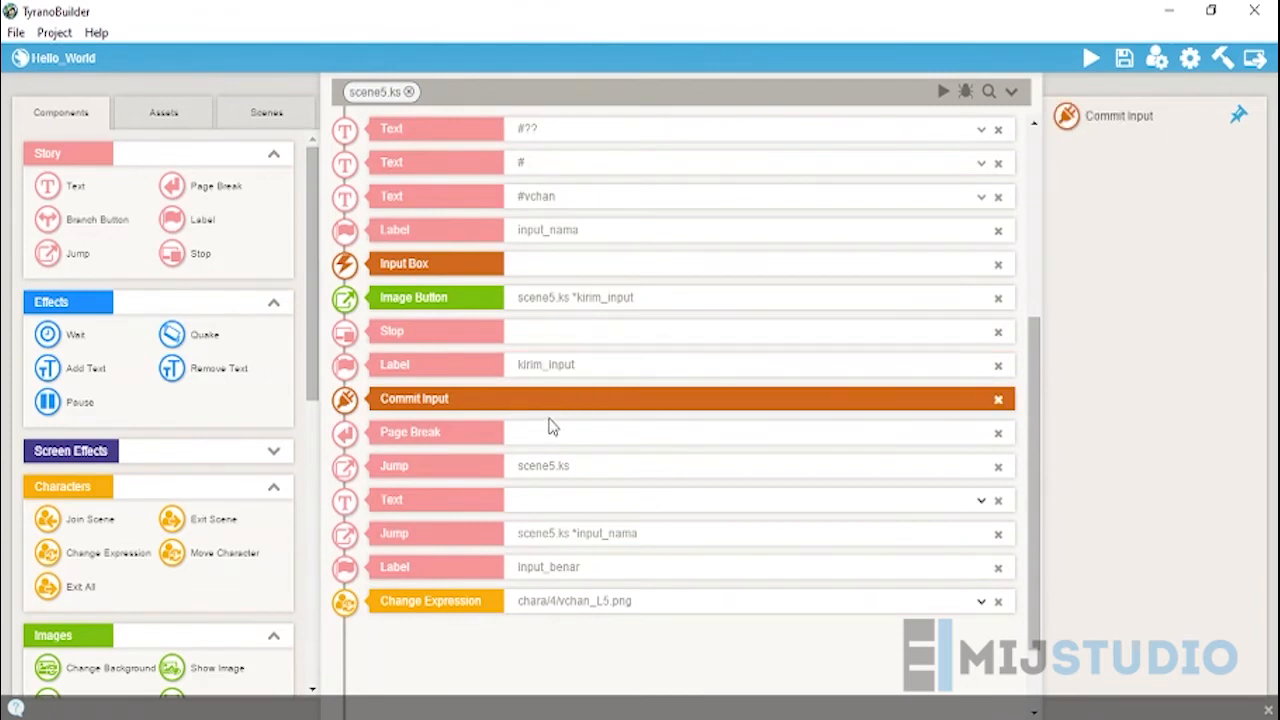
left_click(548, 432)
scroll(549, 436, "down", 1)
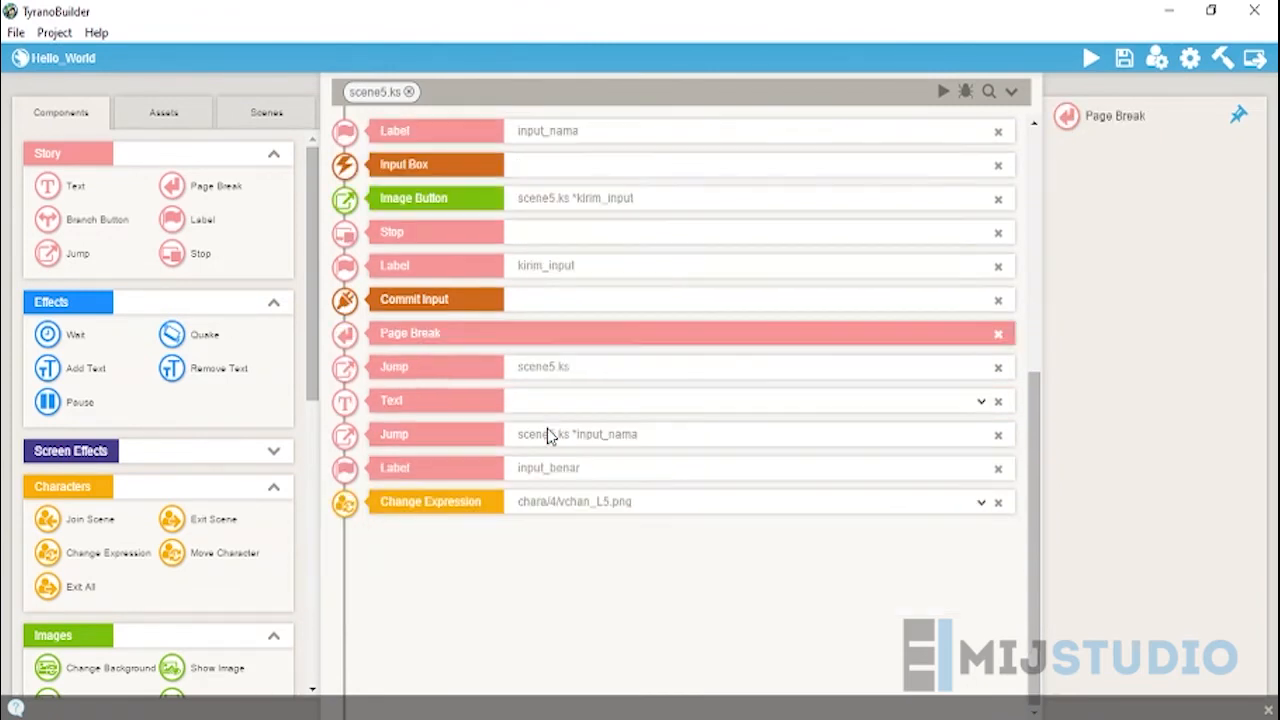
left_click(566, 379)
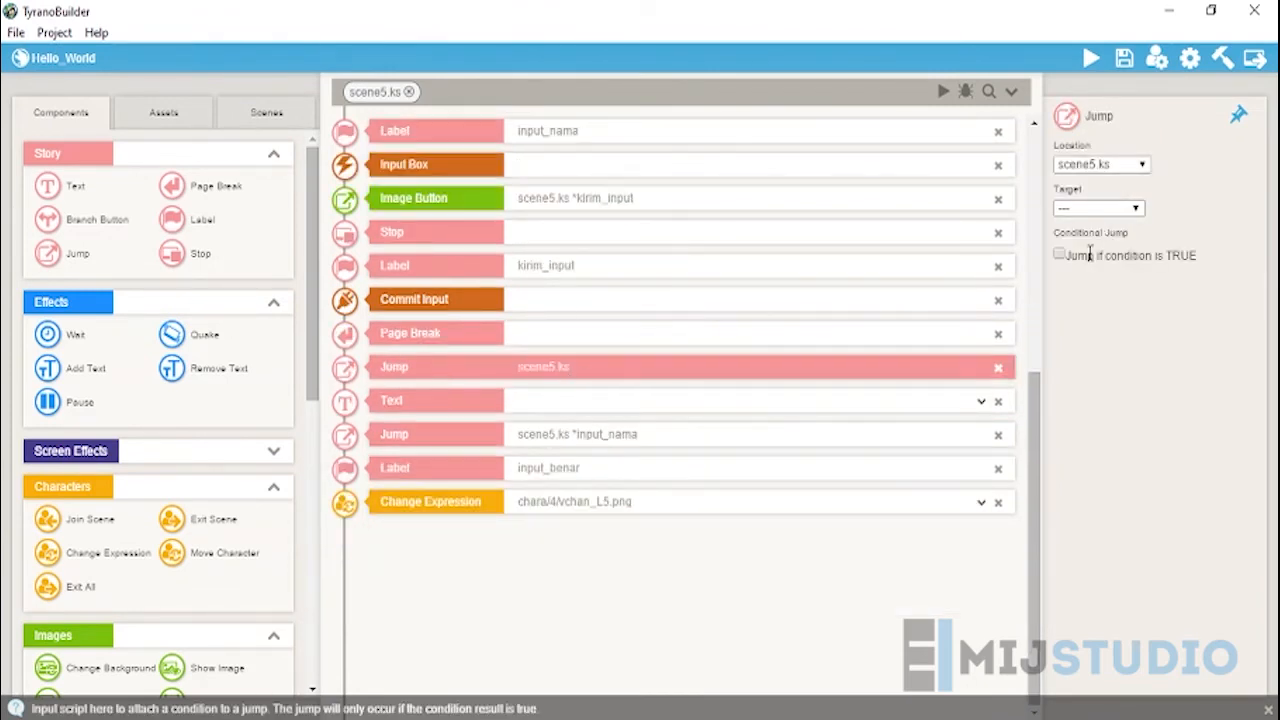
left_click(531, 405)
Step: Set the target of the Jump below the Page Break to *input_benar
left_click(570, 374)
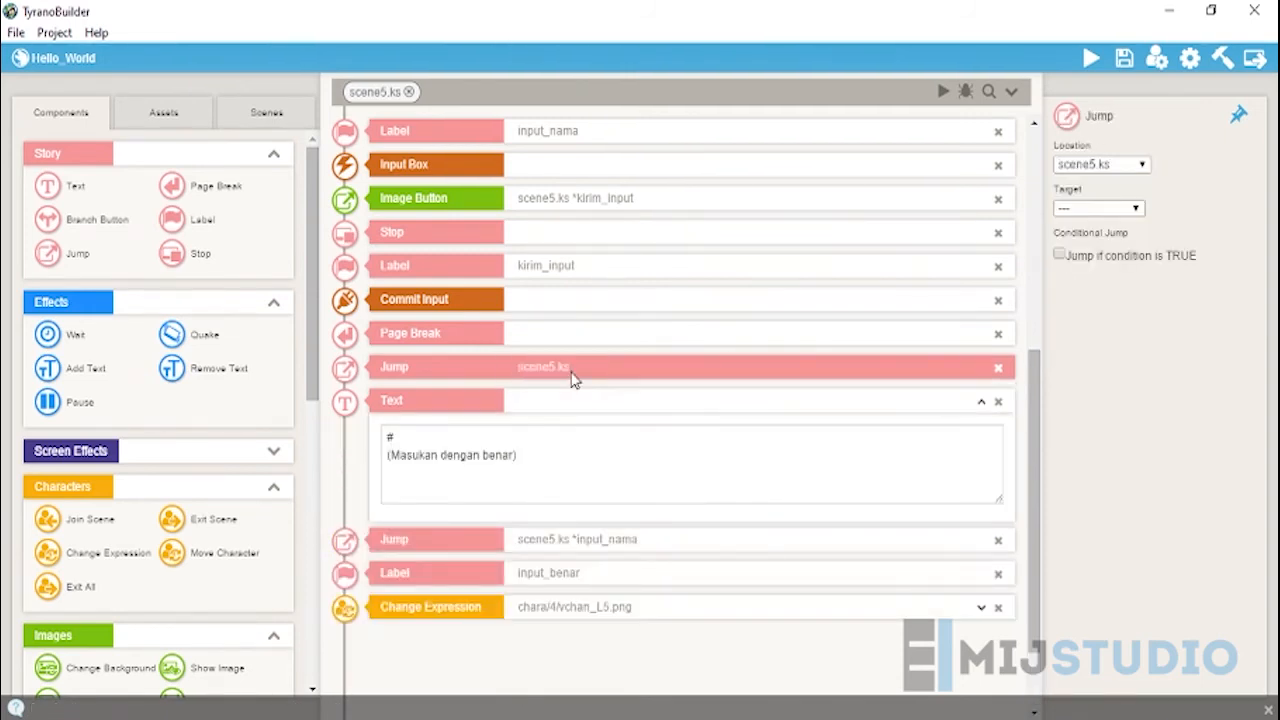
left_click(1100, 208)
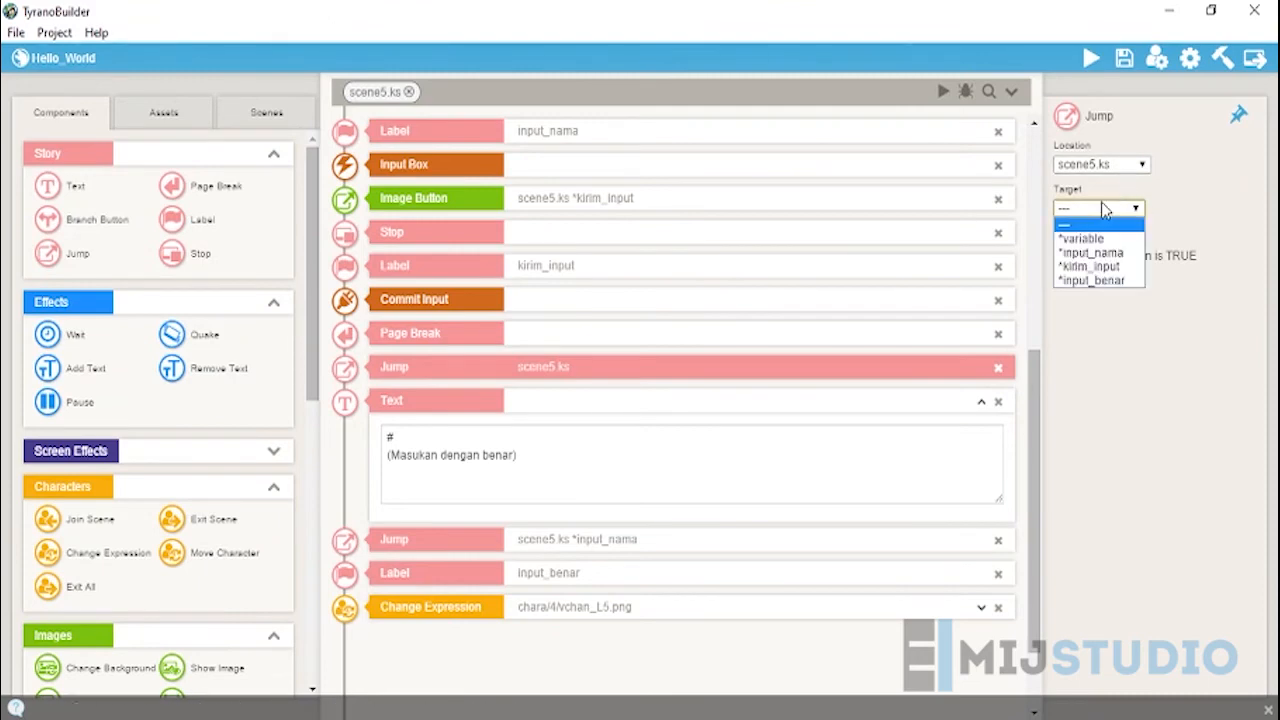
left_click(1115, 281)
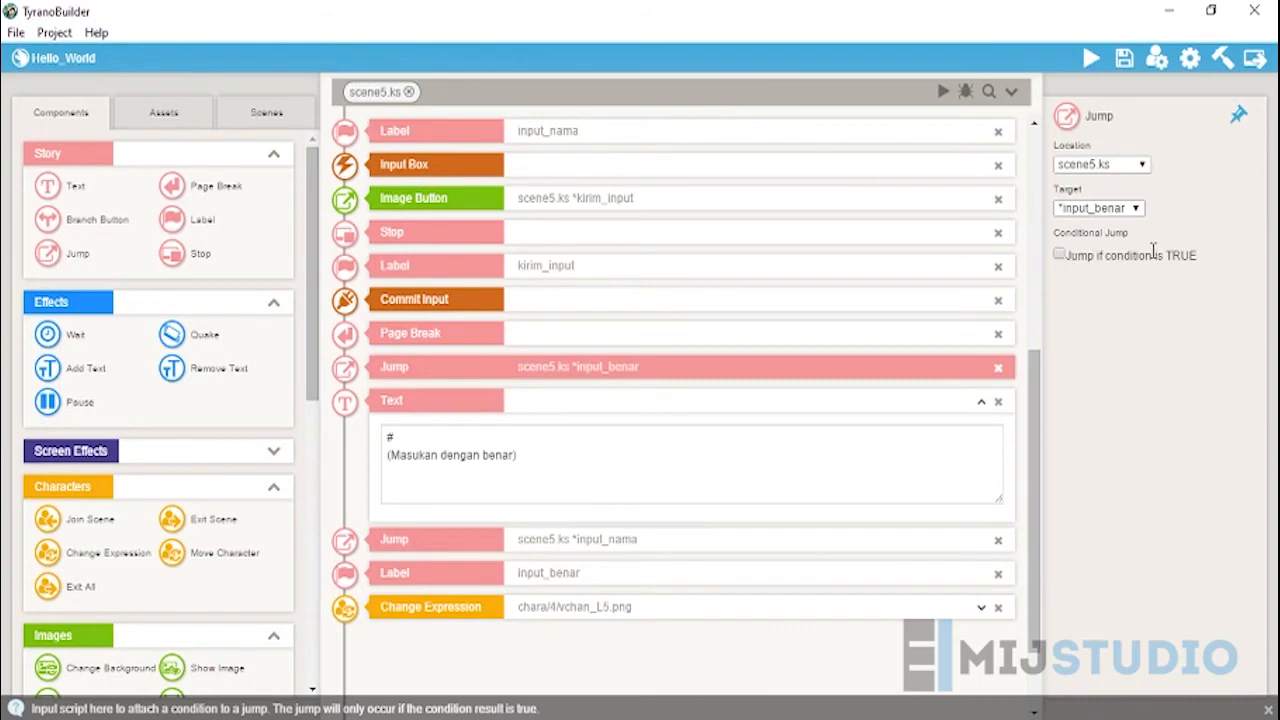
Step: Make that Jump conditional on variable nama differing from an empty value, using condition A <> B, and apply it
left_click(1059, 255)
left_click(1125, 297)
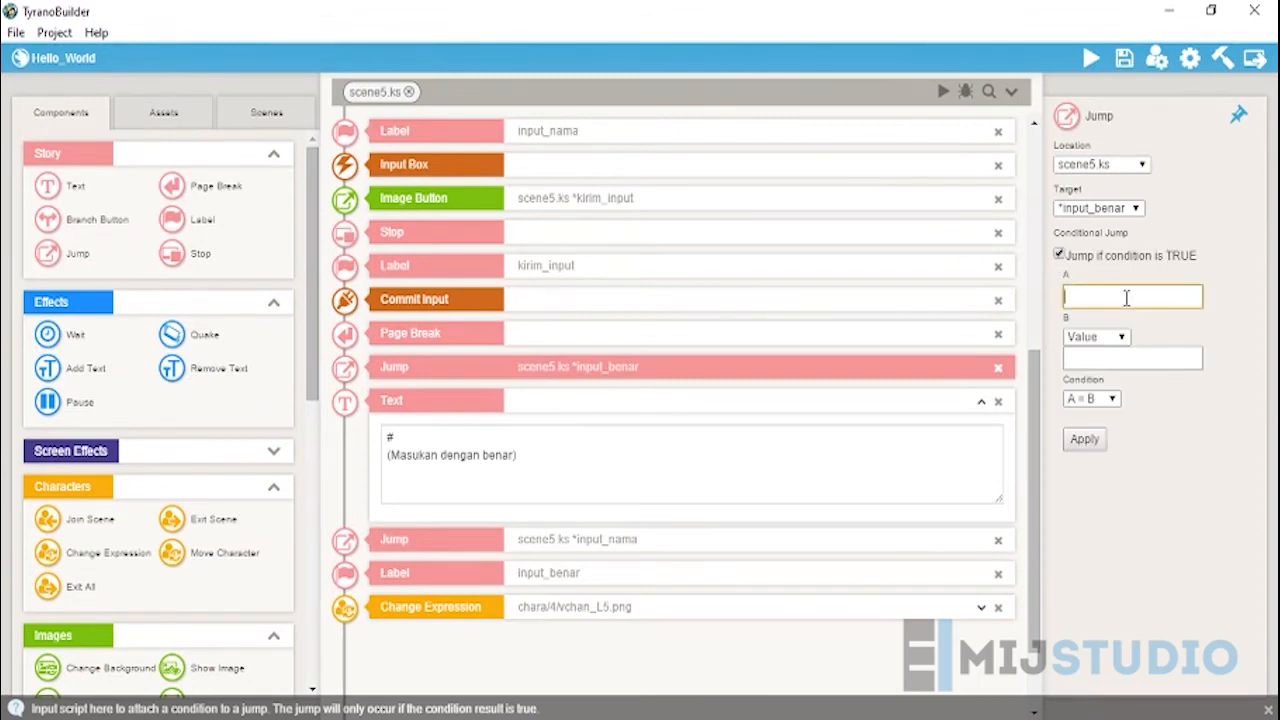
type("n")
left_click(1143, 328)
left_click(1111, 400)
left_click(1101, 455)
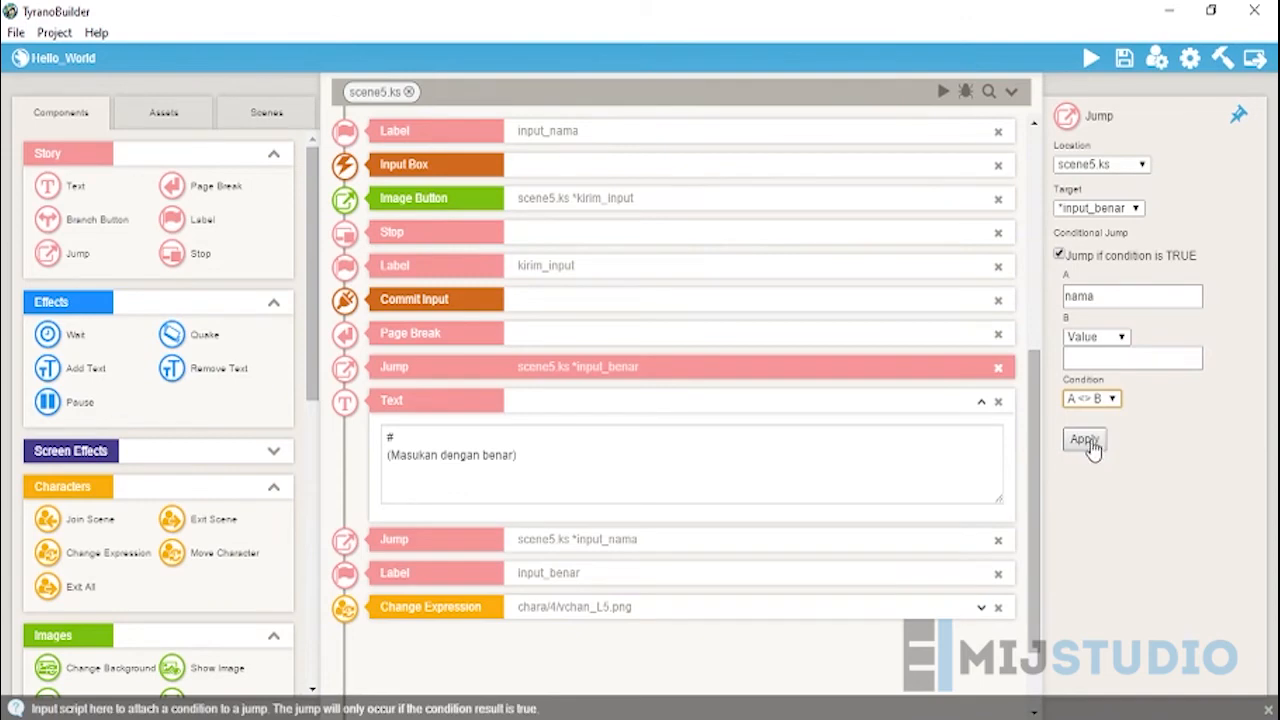
left_click(1086, 440)
Step: Review the valid and invalid entry paths through the conditional Jump, the warning text, the input_nama Jump and the input_benar label
scroll(576, 330, "down", 1)
left_click(572, 290)
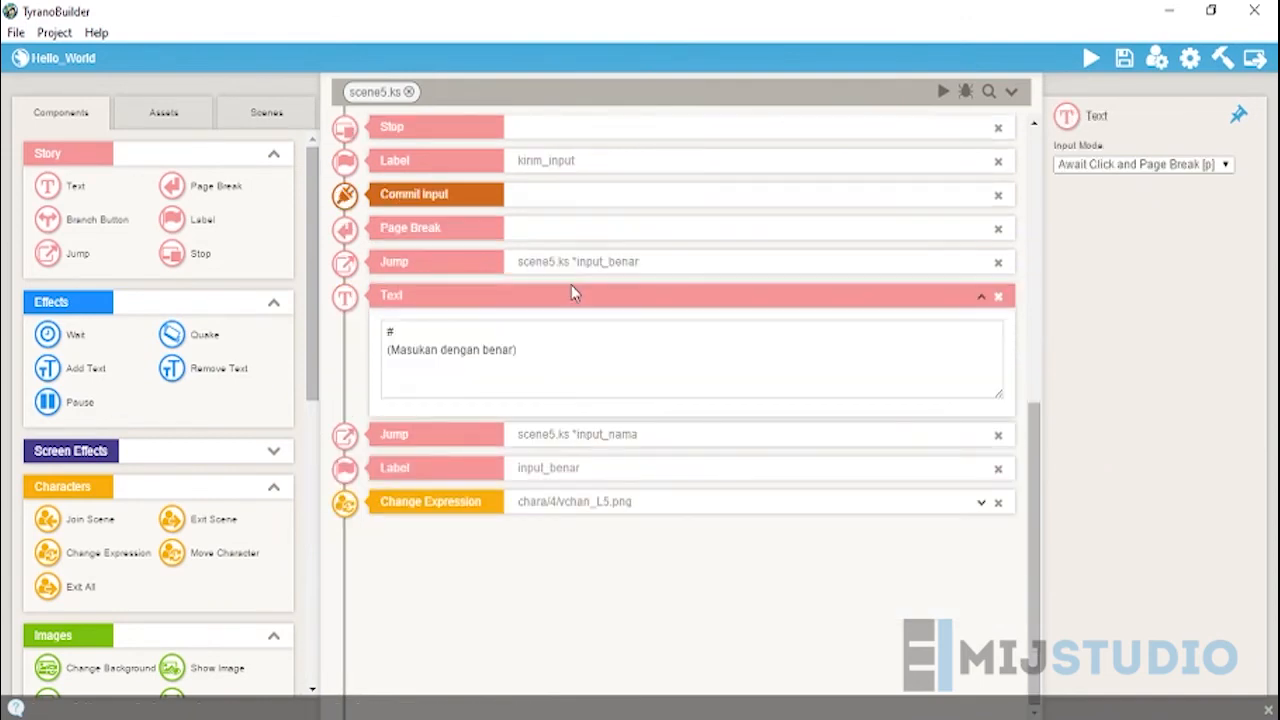
left_click(565, 364)
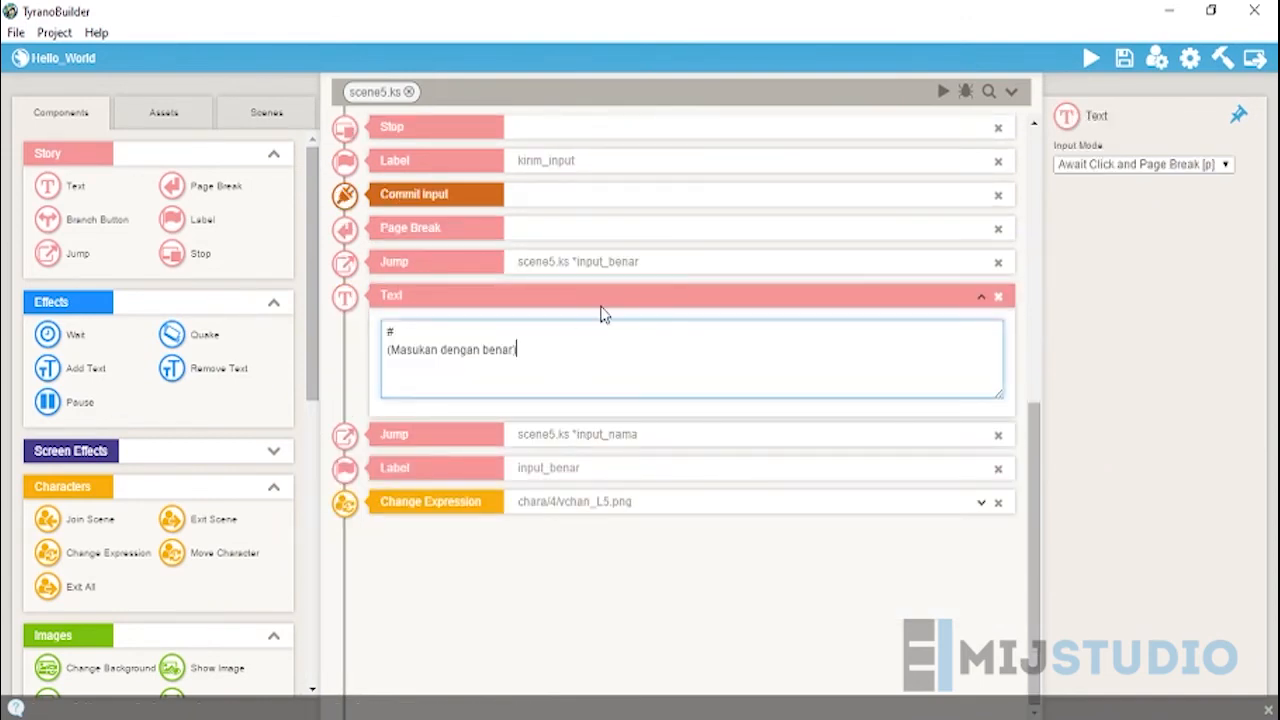
left_click(585, 261)
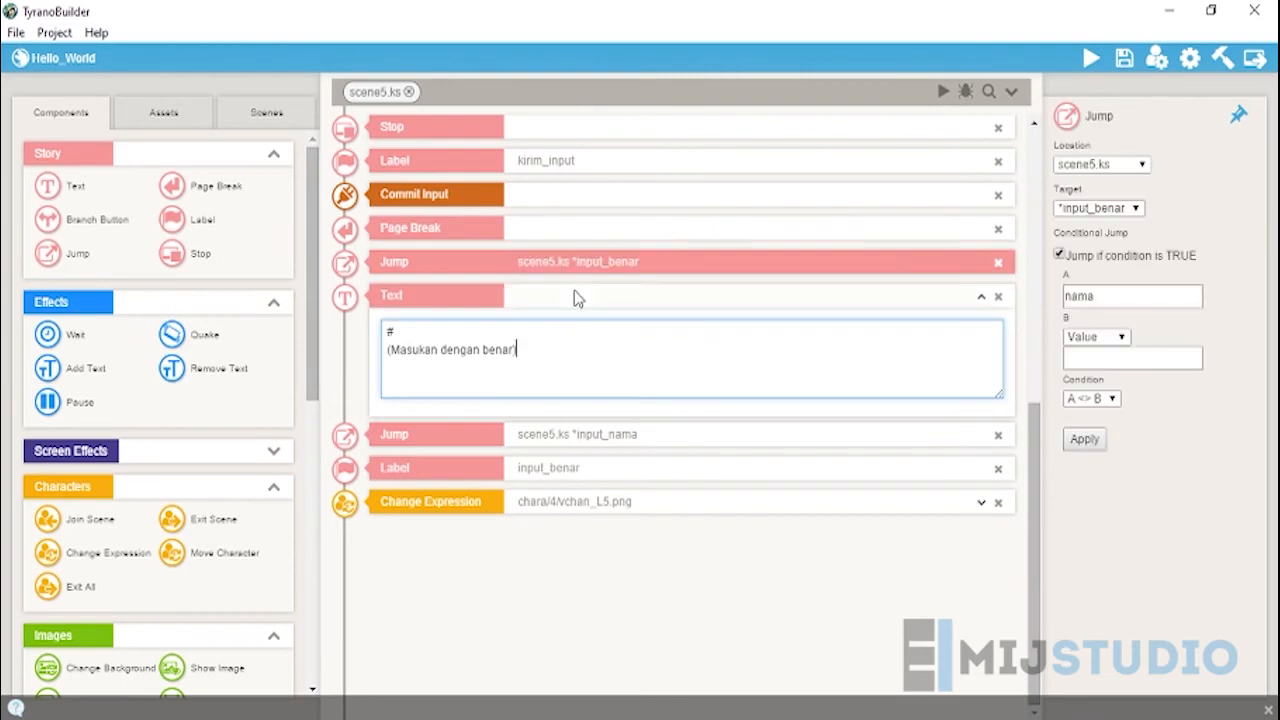
left_click(575, 296)
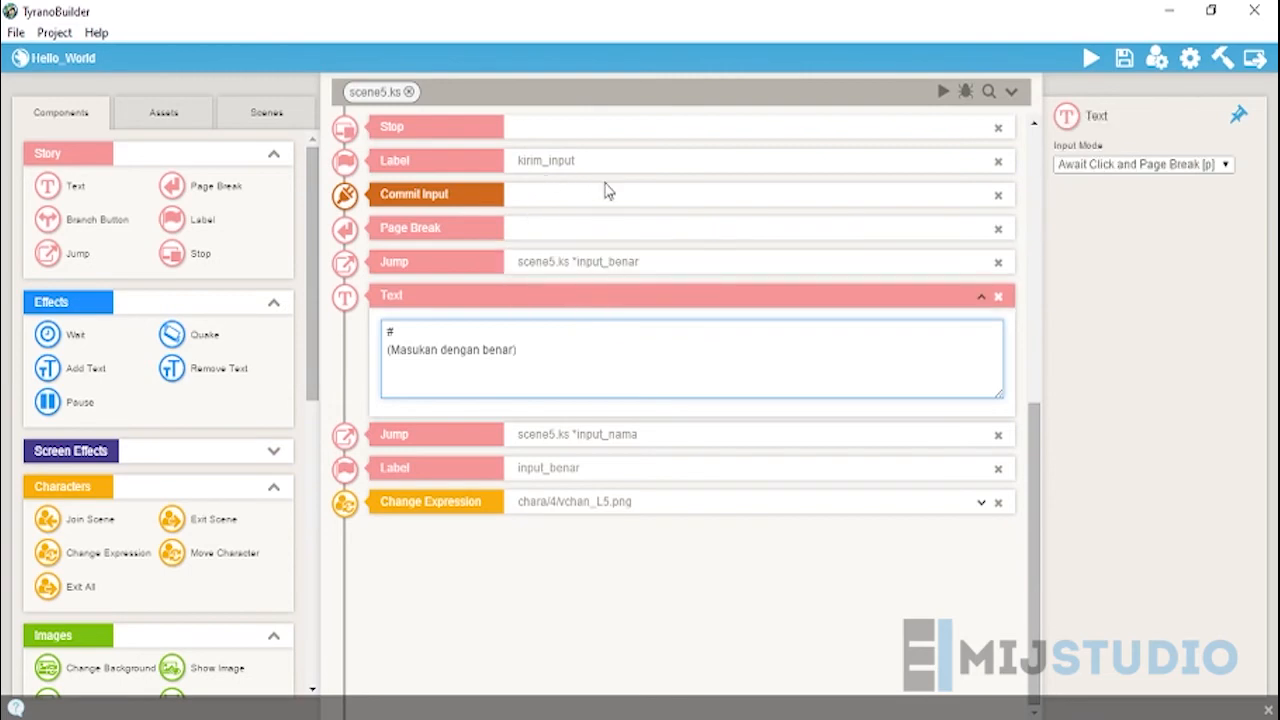
scroll(606, 190, "up", 1)
left_click(575, 262)
scroll(590, 262, "up", 1)
left_click(618, 228)
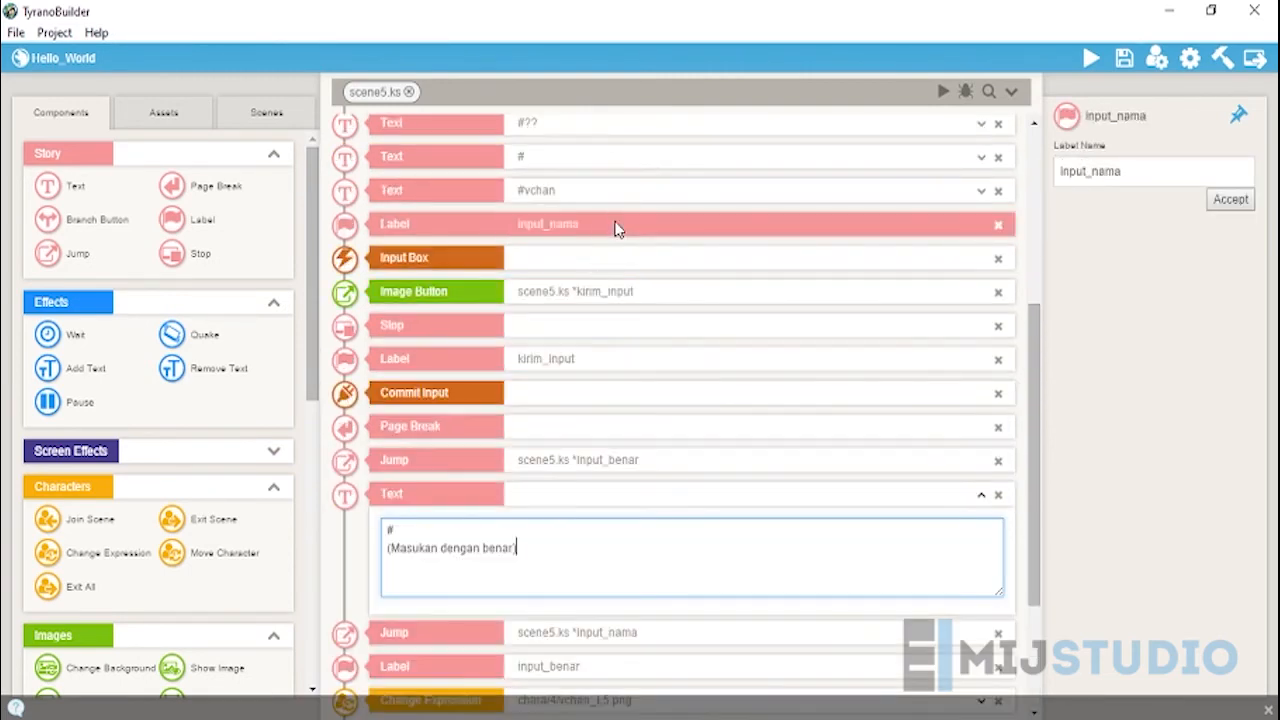
scroll(645, 474, "down", 2)
left_click(600, 438)
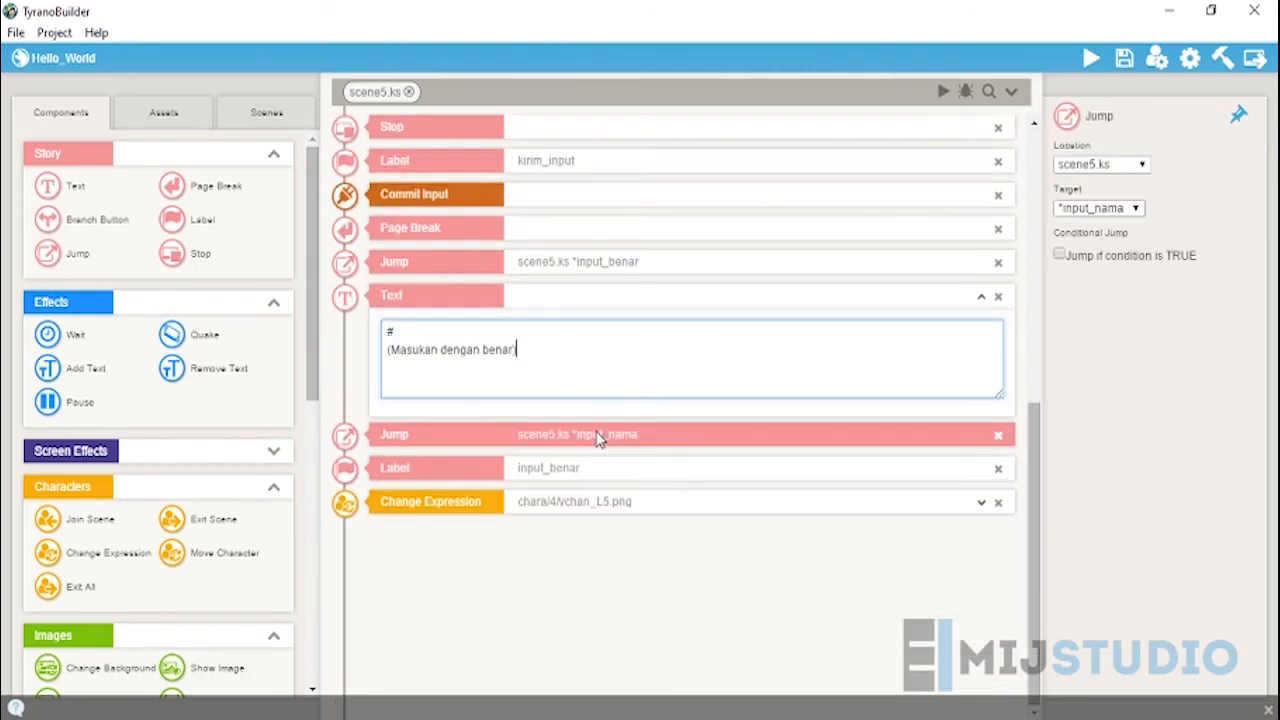
left_click(585, 266)
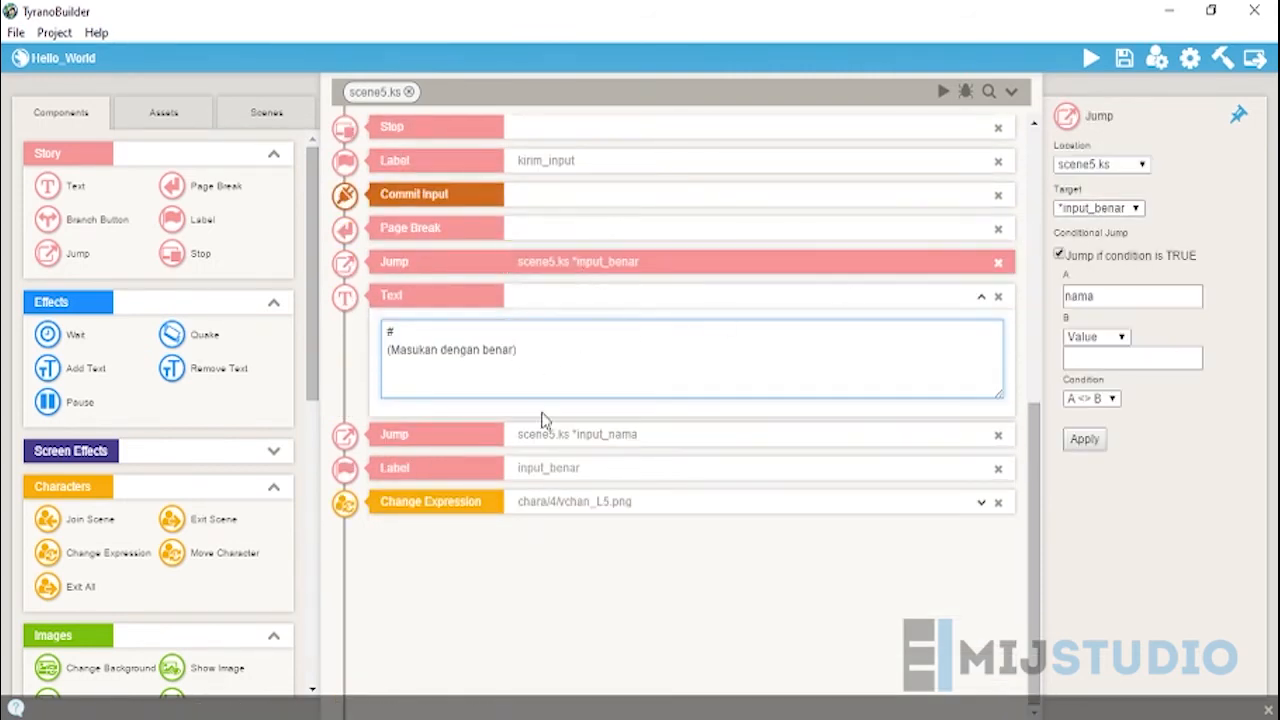
left_click(575, 297)
left_click(556, 467)
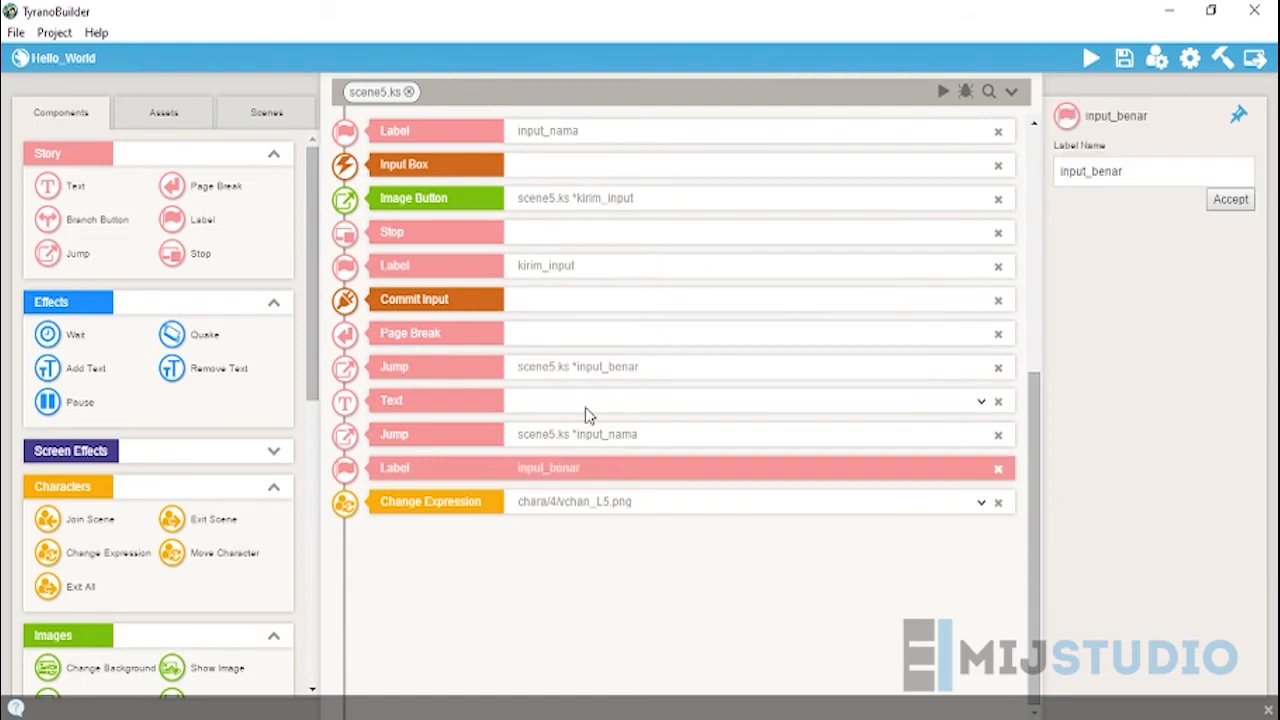
left_click(560, 506)
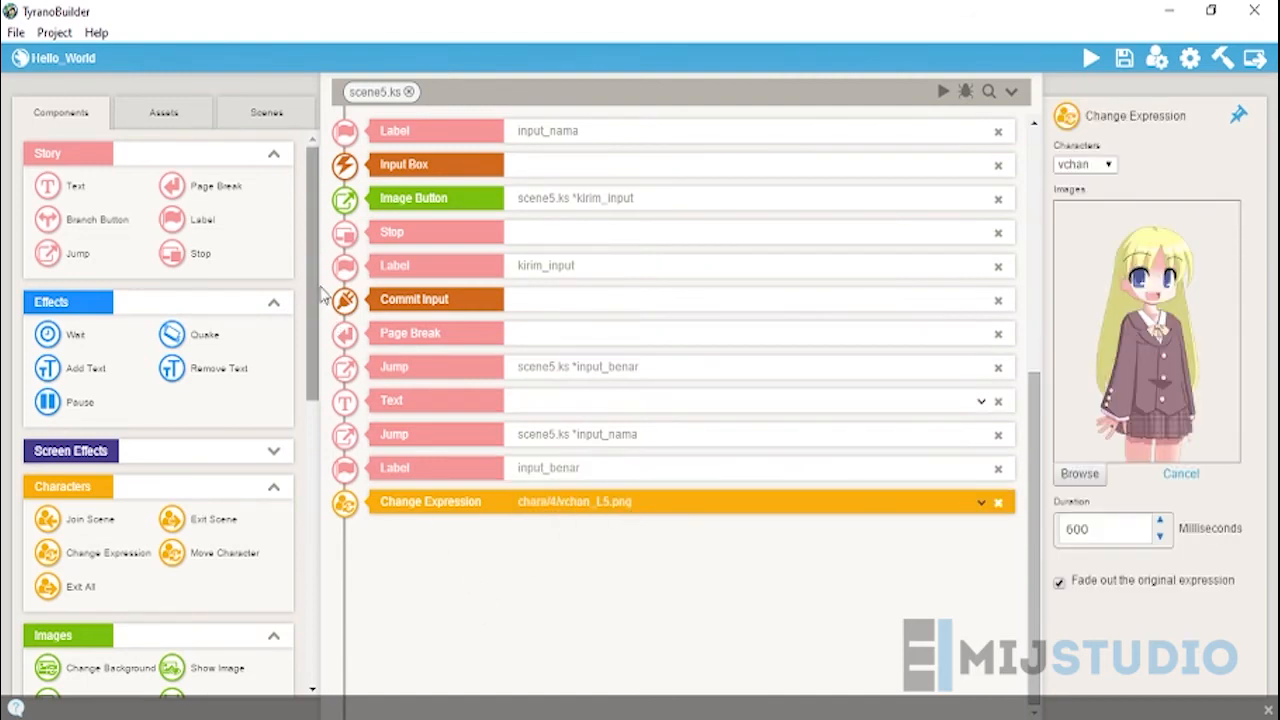
Step: Add two Text components in a row below the chara/4/vchan_L5.png Change Expression at the end of scene5.ks
left_click_drag(48, 186, 497, 590)
left_click(577, 543)
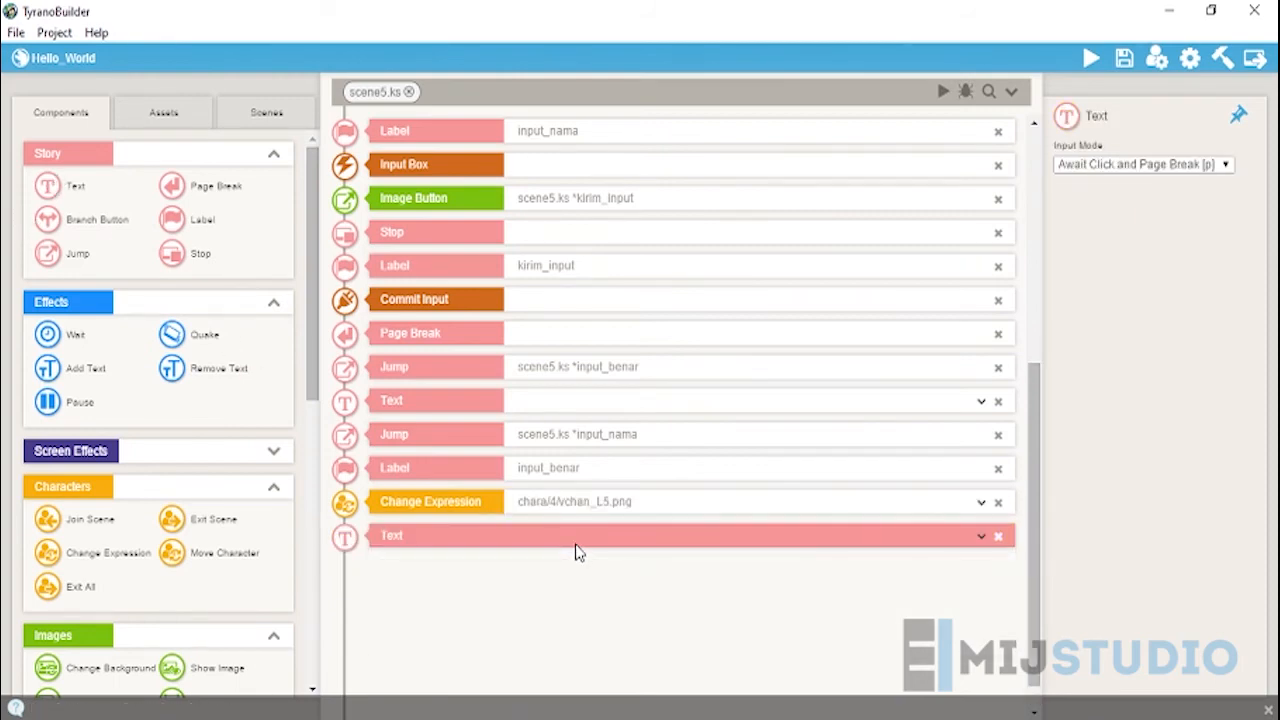
scroll(597, 556, "down", 1)
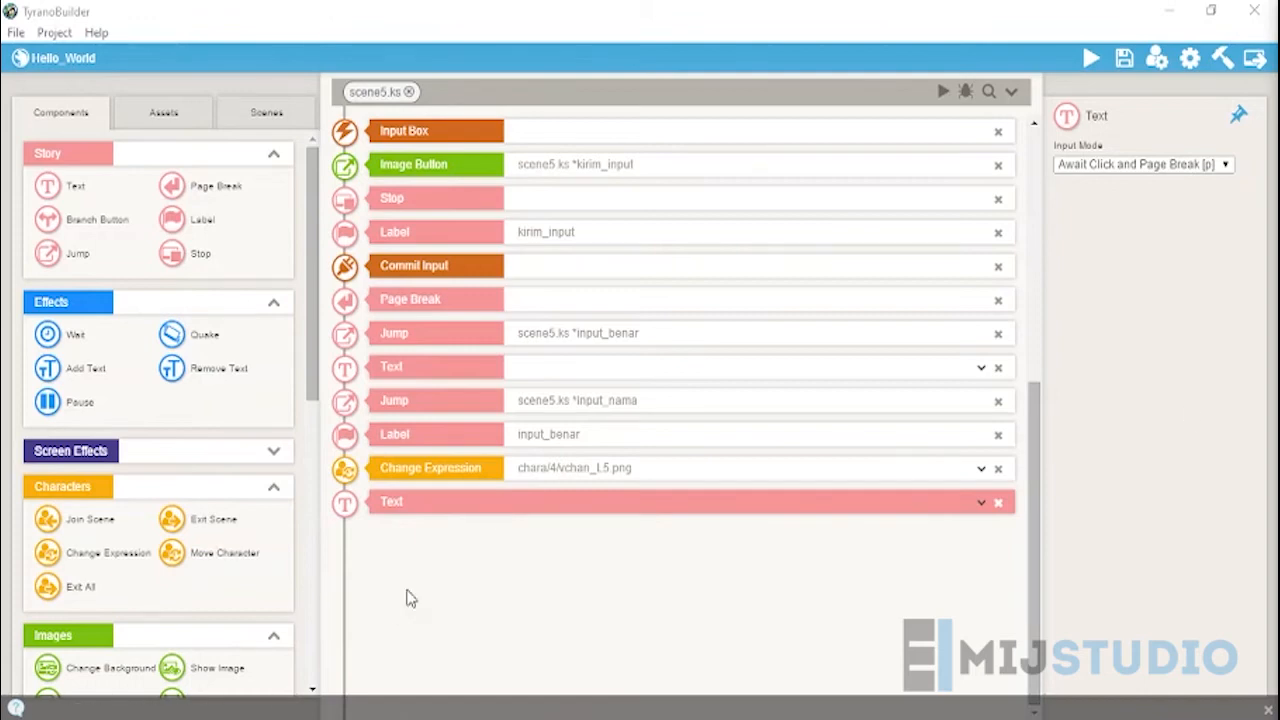
left_click(427, 506)
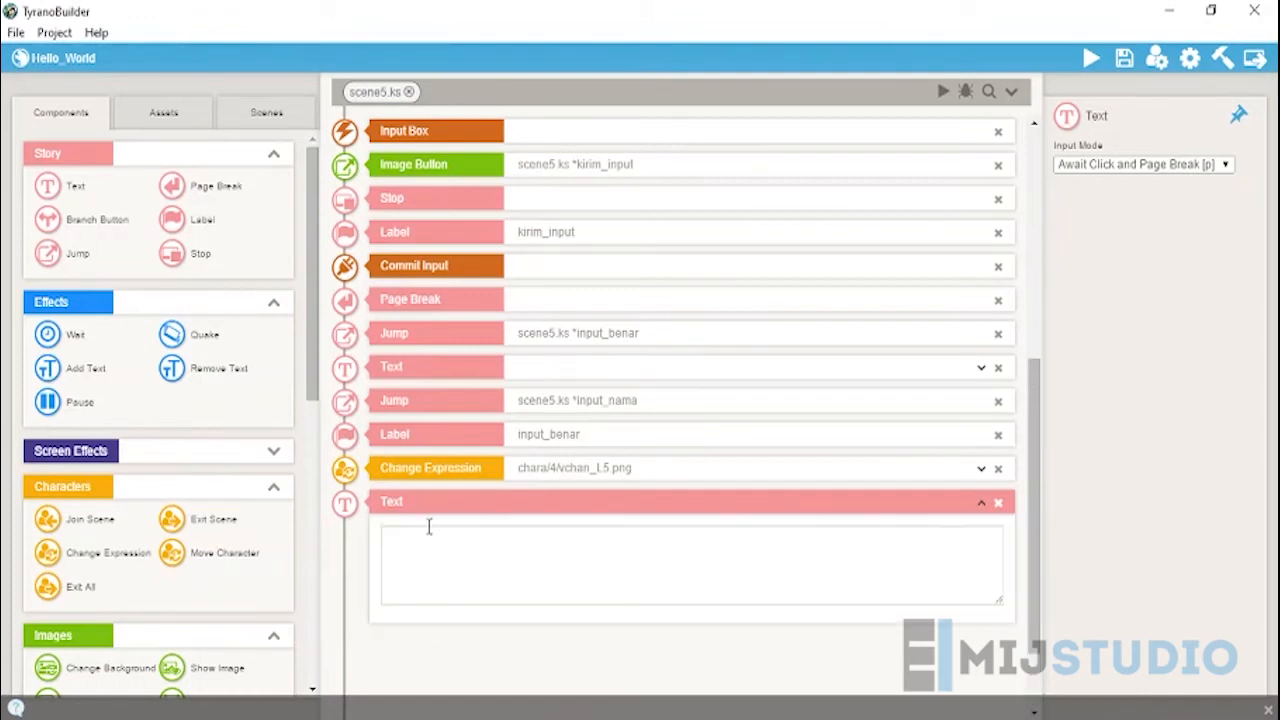
left_click(983, 504)
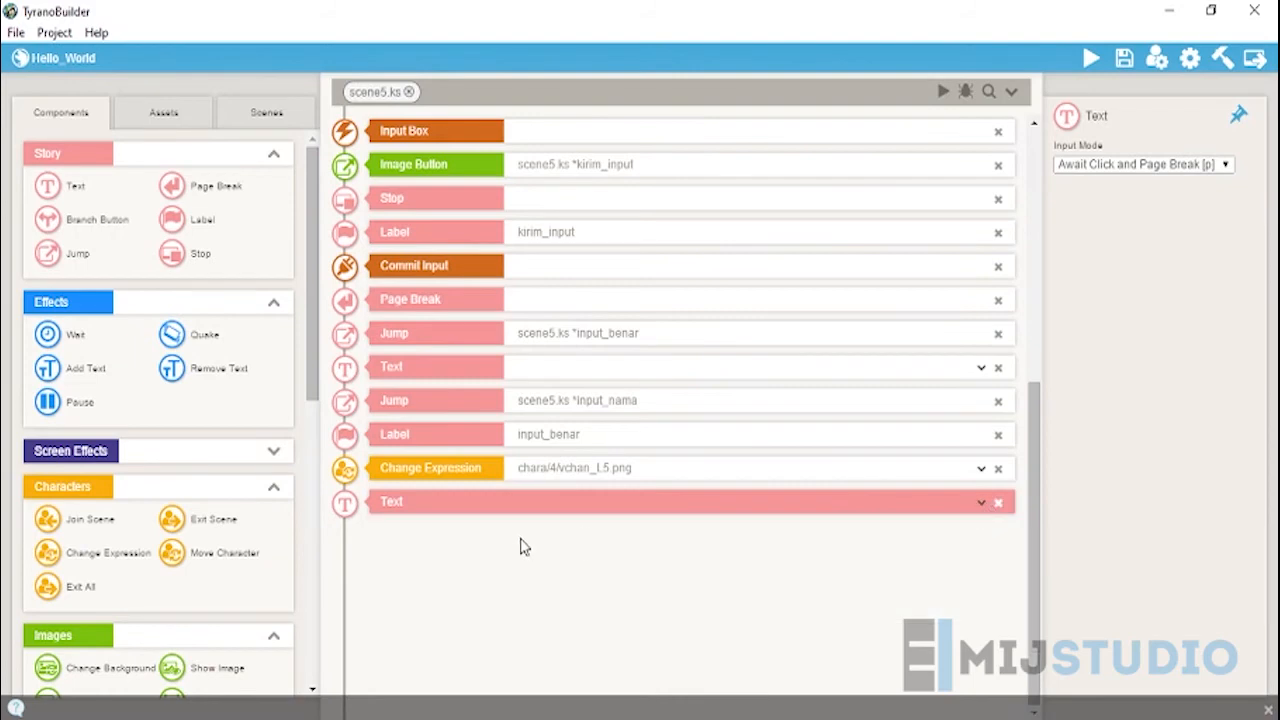
left_click(421, 506)
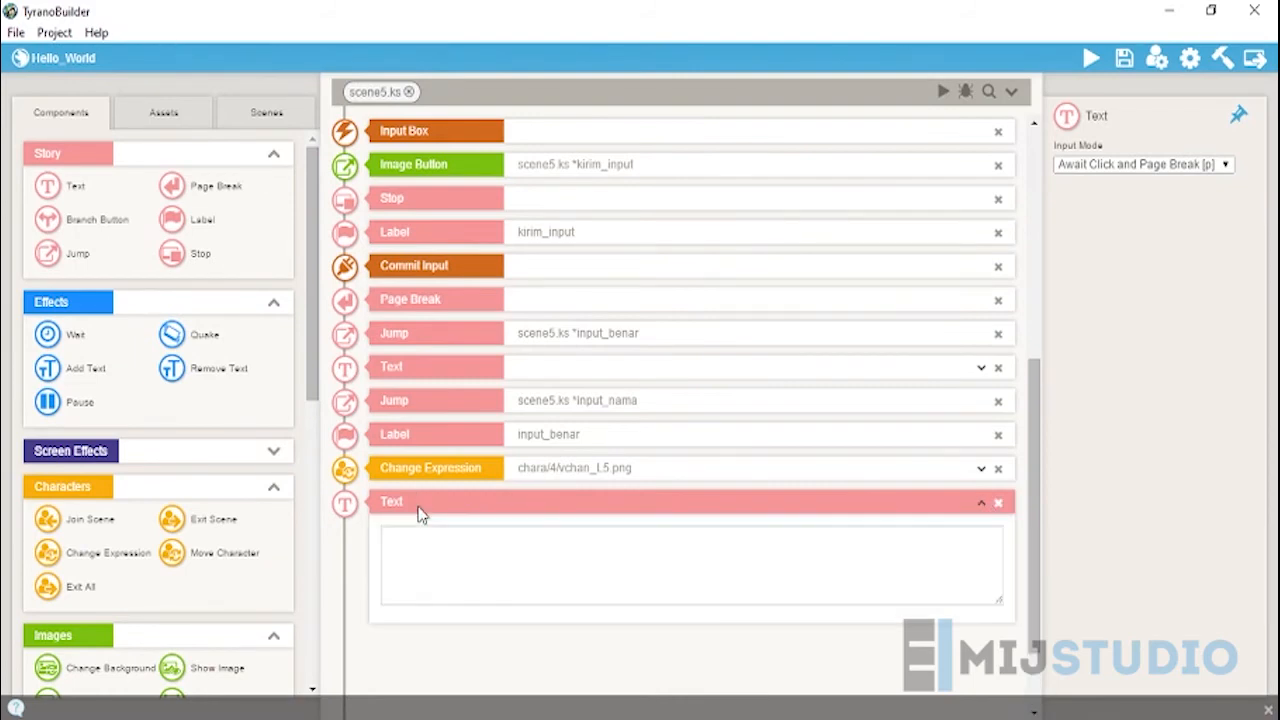
left_click(982, 503)
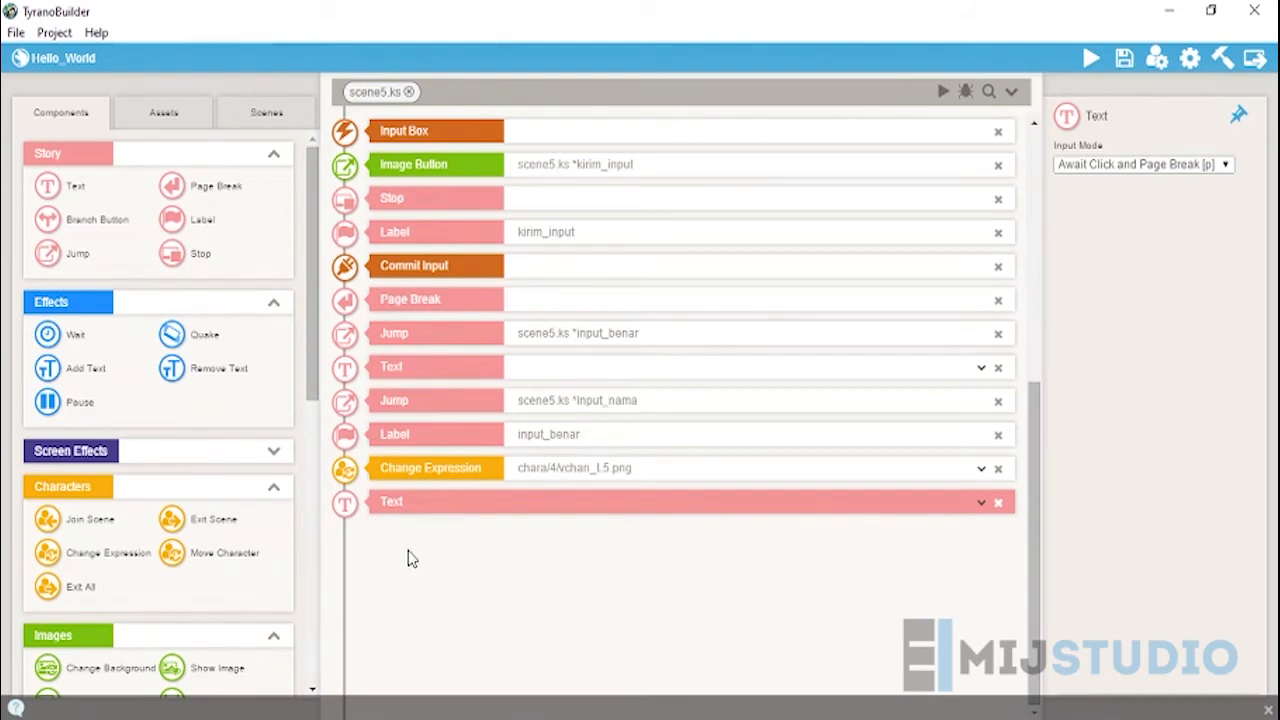
left_click(395, 505)
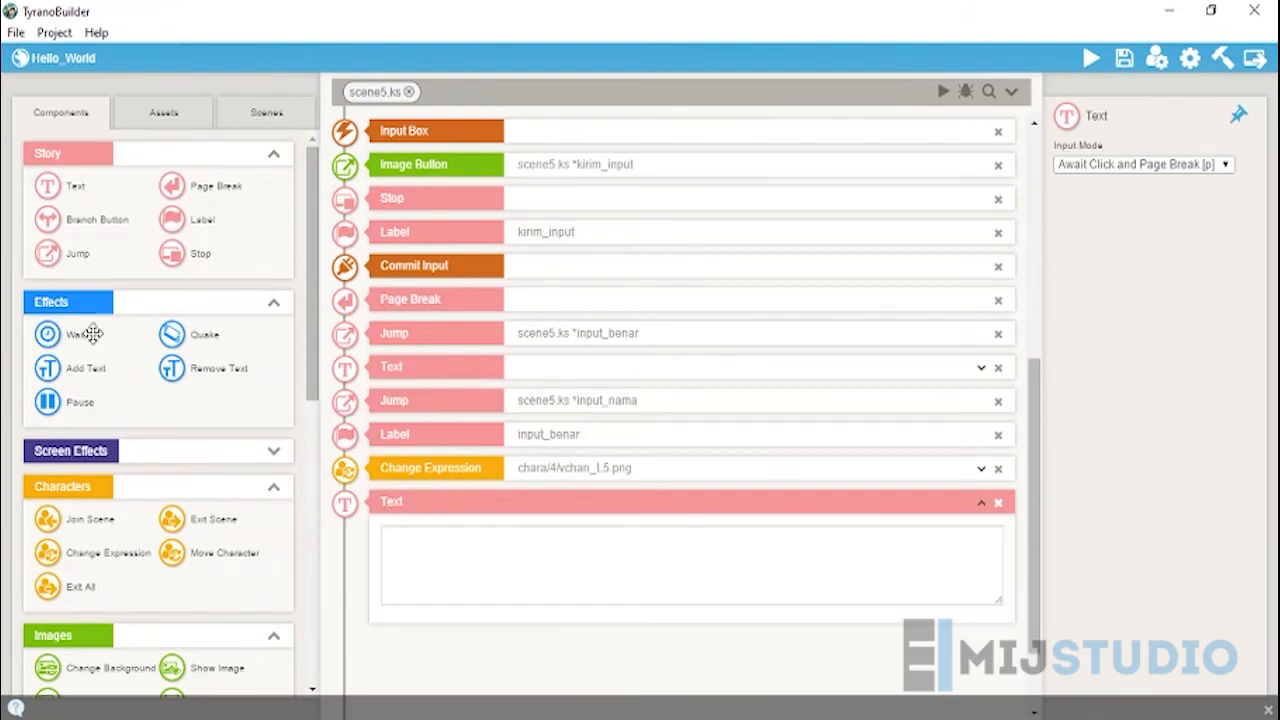
left_click_drag(75, 190, 451, 569)
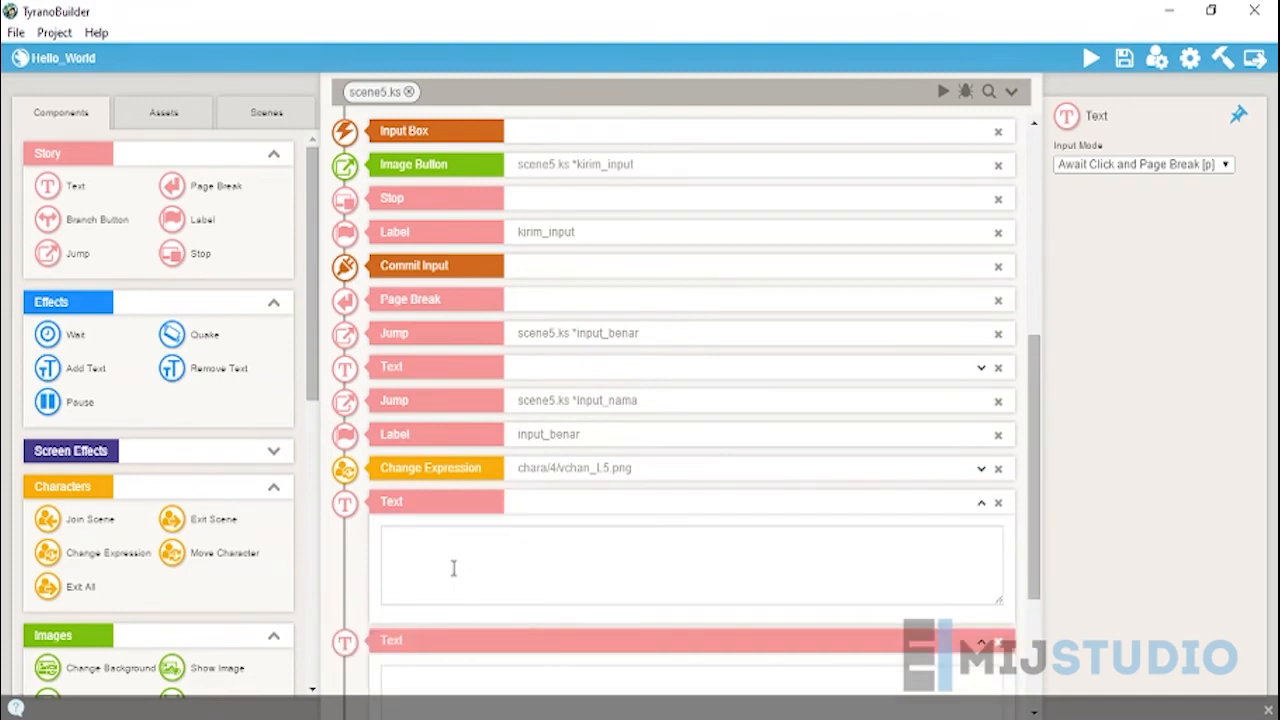
scroll(437, 632, "down", 1)
left_click(430, 337)
left_click(411, 485)
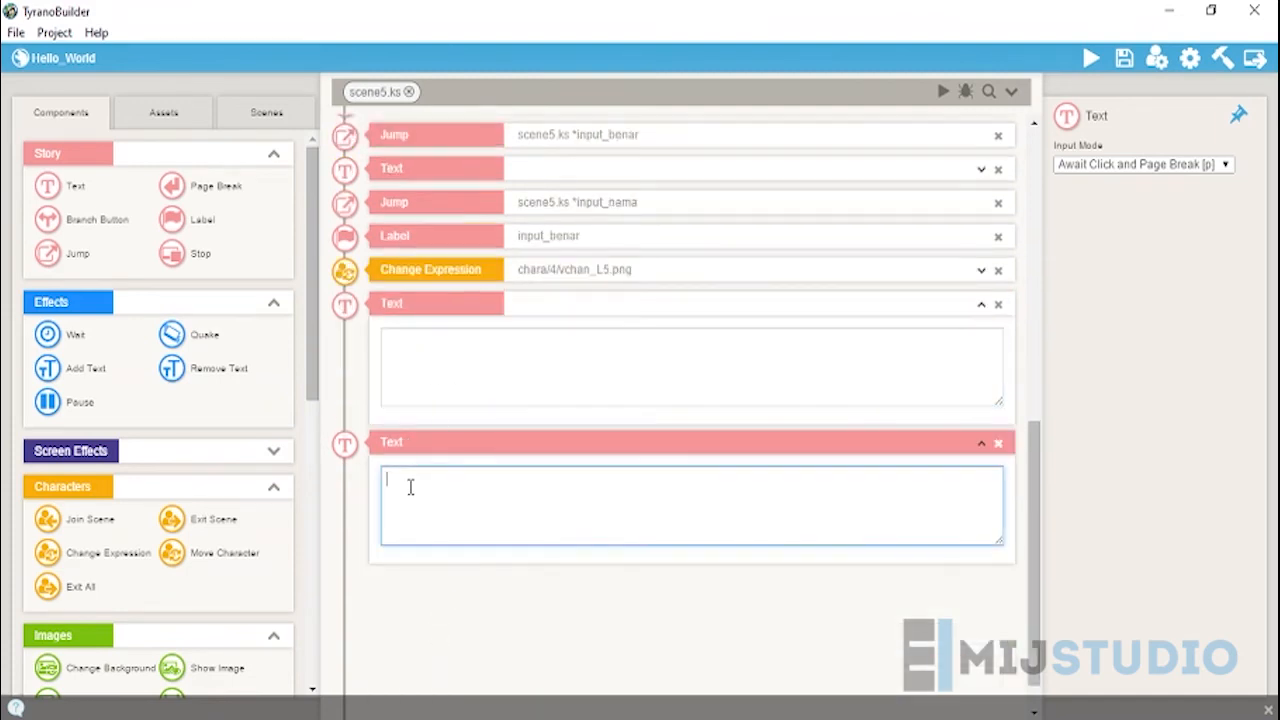
Step: Fill the first new Text component with three lines: '#vchan', 'Nama kakak [emb exp="f.nama"]?' and 'Senang berkenalan dengan Kak [emb exp="f.nama"]!'
left_click(434, 370)
type("#vchan Nama kakak [emb exp=\"f.nama\"]? Senang berkenalan dengan Kak [emb exp=\"f.nama\"]")
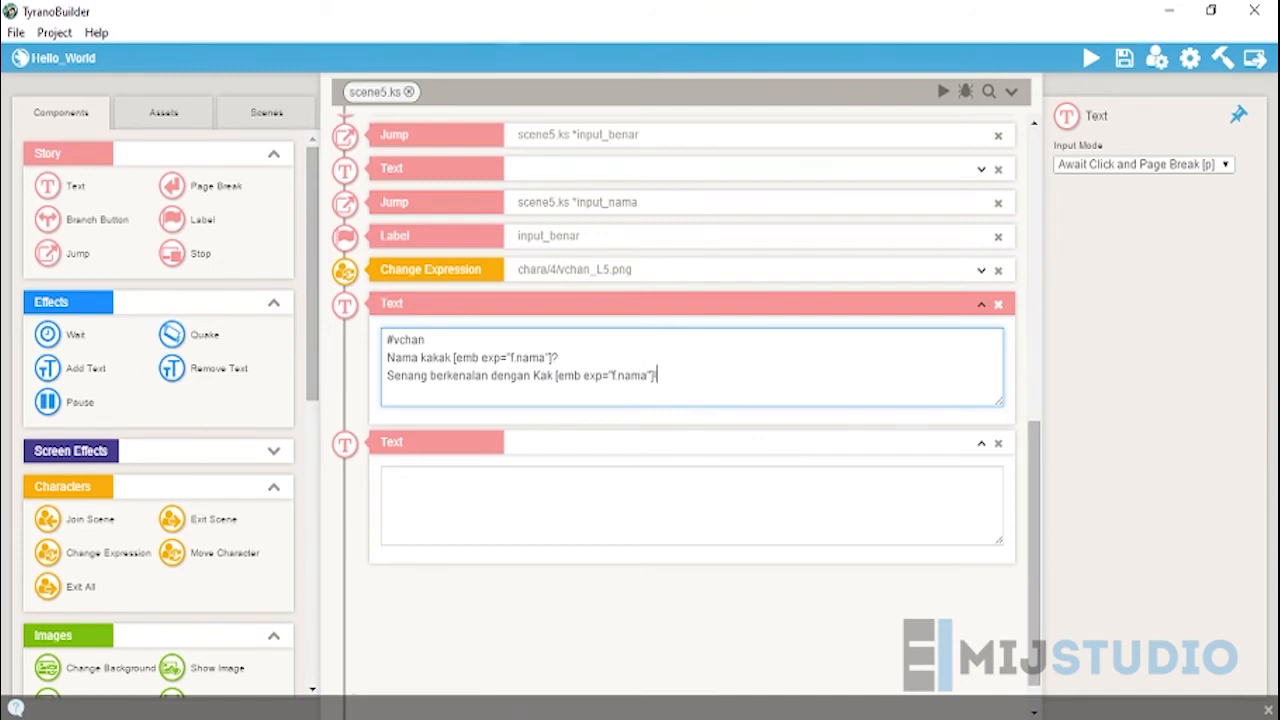
Step: Fill the last Text component with '#&f.nama' and 'Salam kenal vchan. . .' on two lines, without a blank line above
key("alt+Tab")
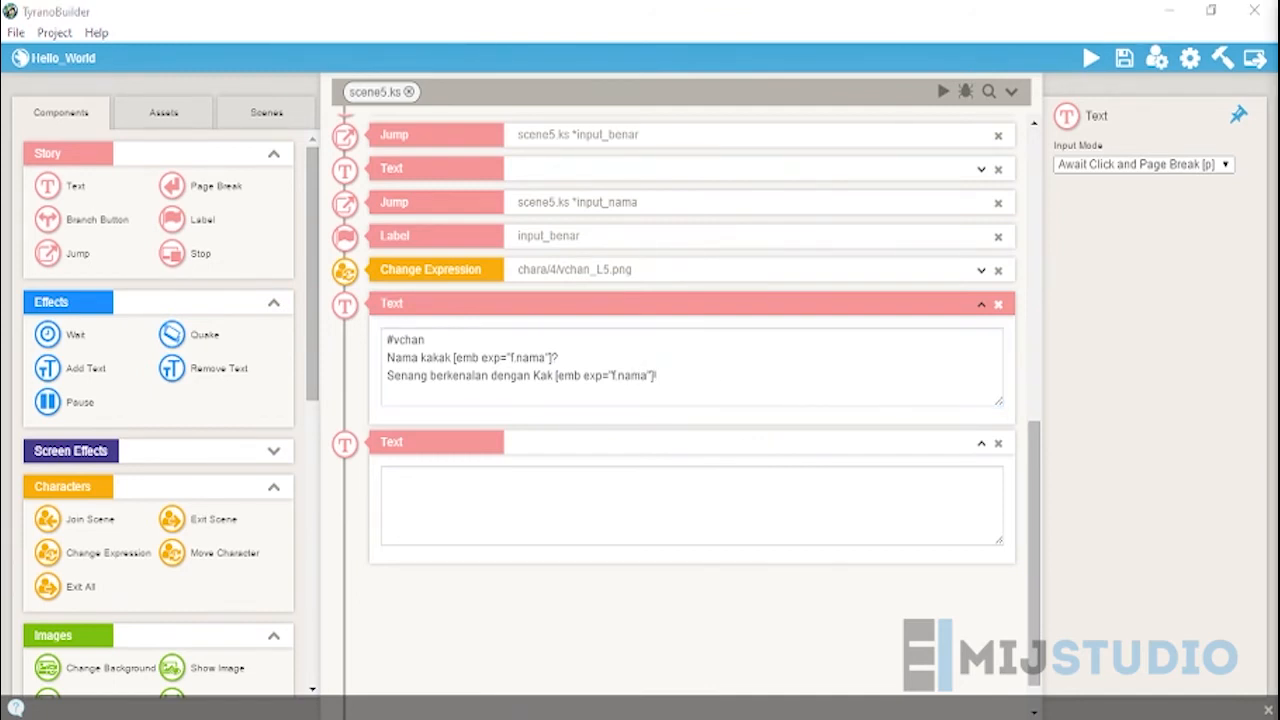
left_click(476, 492)
type("#&f.nama Salam kenal vchan. . .")
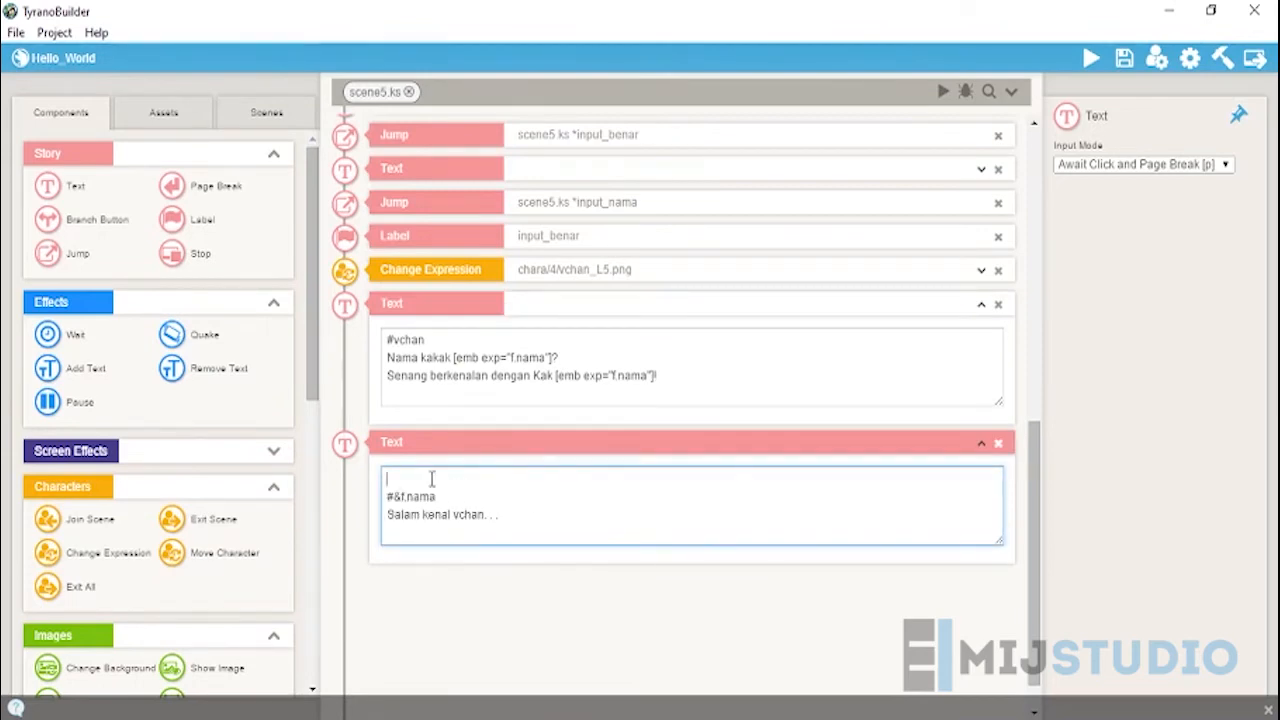
left_click(389, 497)
key("BackSpace")
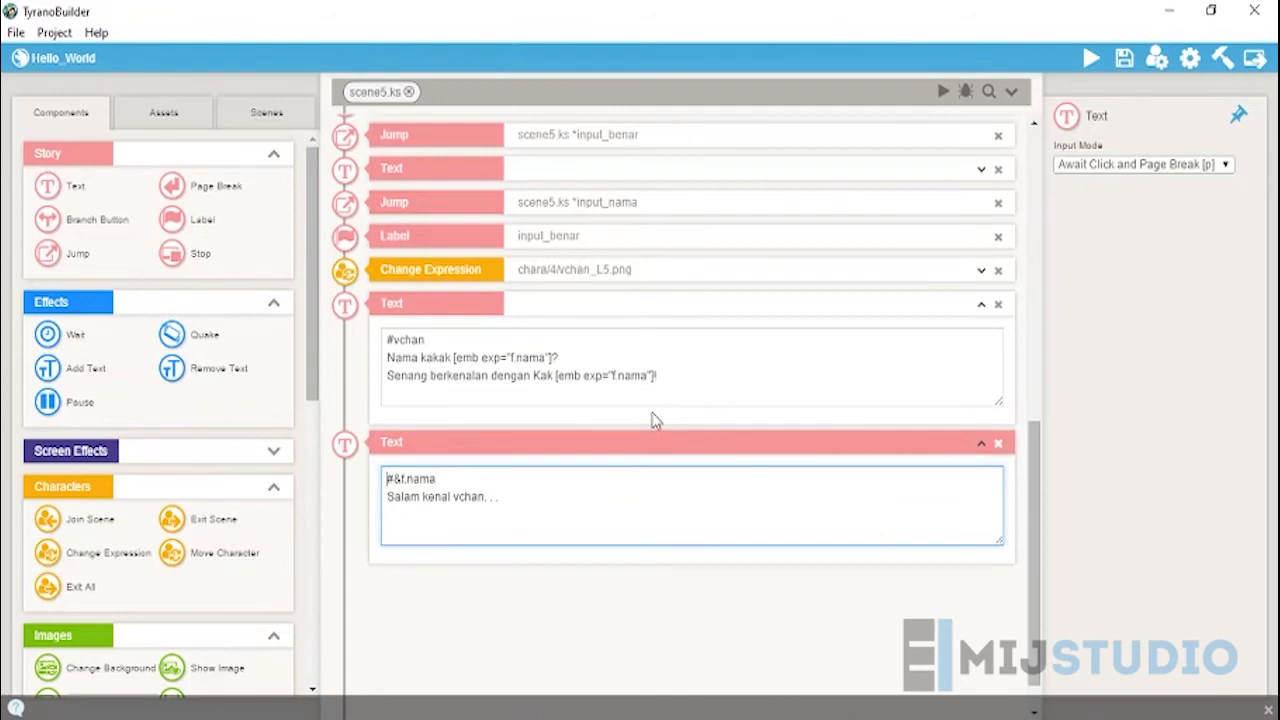
Step: Save the Hello_World project
scroll(740, 400, "up", 4)
key("ctrl+s")
scroll(716, 406, "down", 3)
scroll(673, 381, "up", 3)
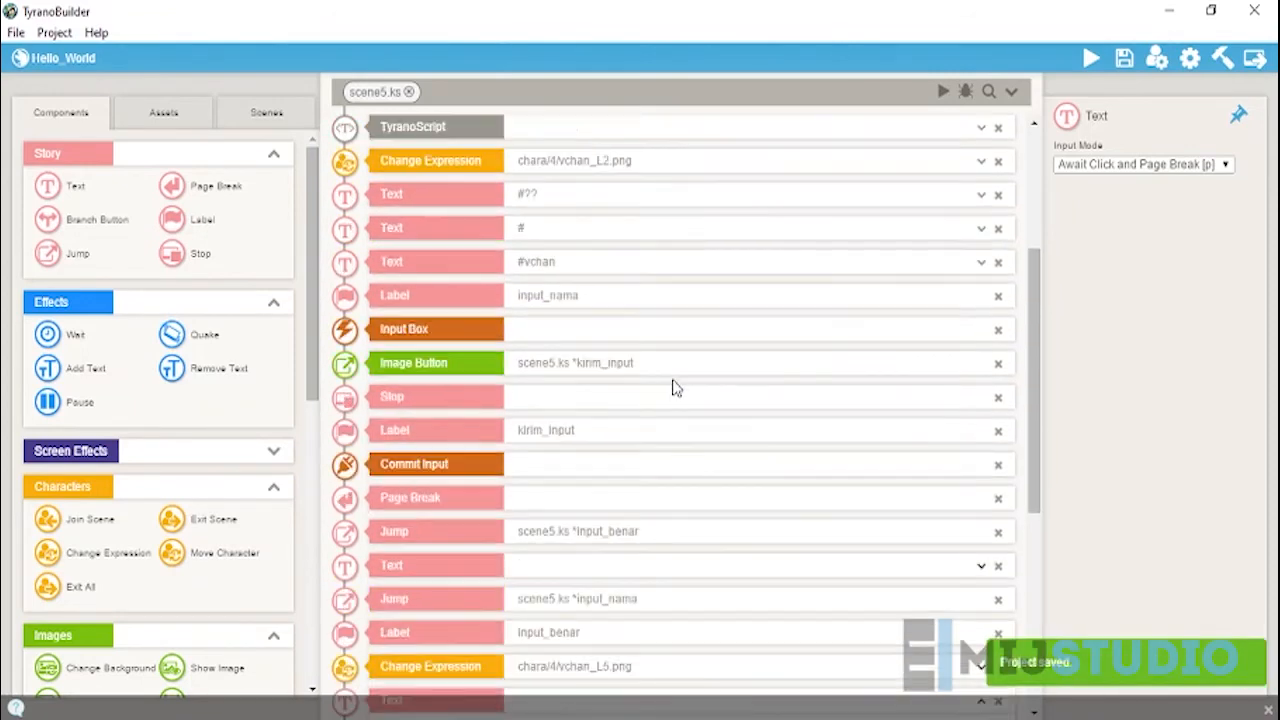
Step: Preview the scene from the input_nama label to check the layout of the input box and OKE button, and close the preview
scroll(547, 271, "up", 3)
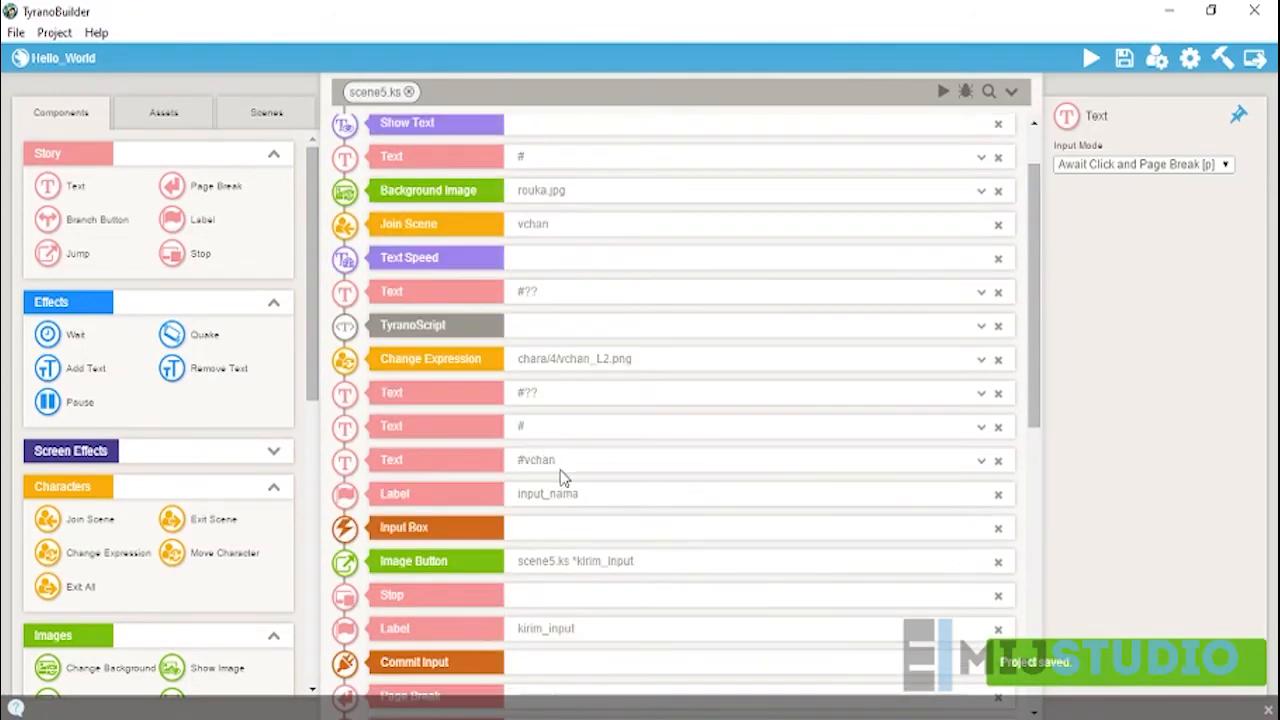
left_click(590, 494)
right_click(614, 494)
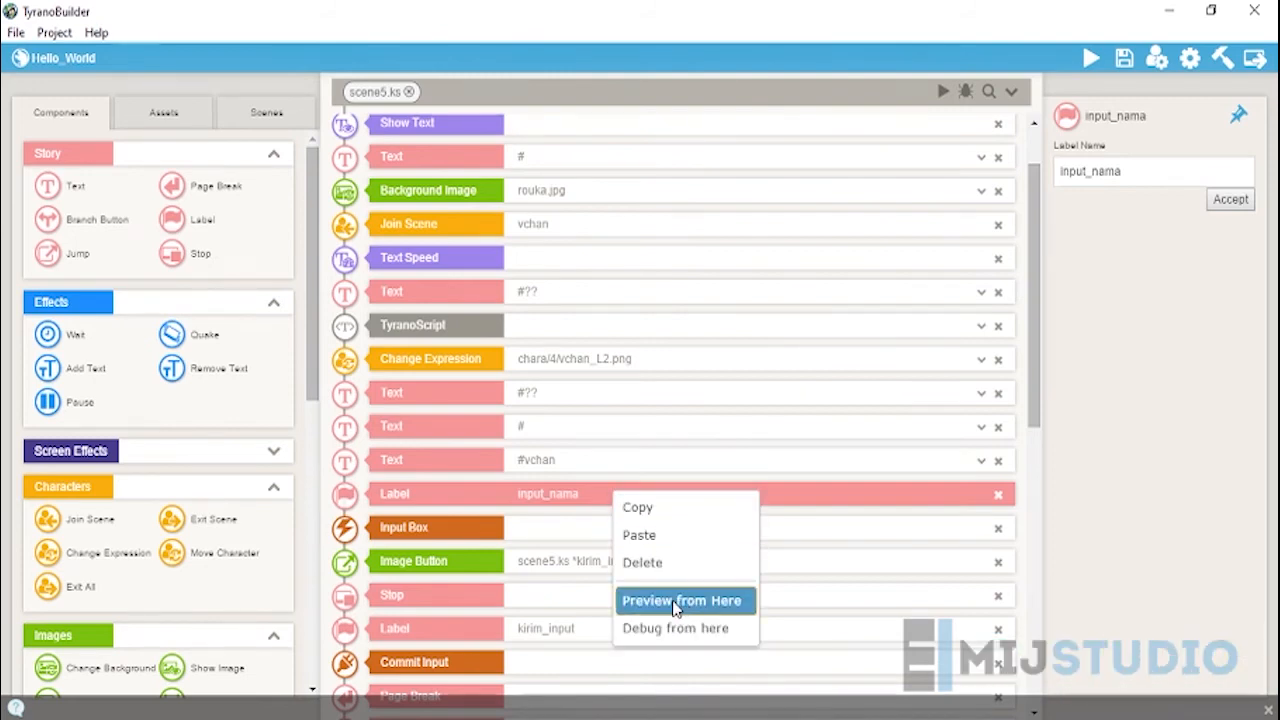
left_click(680, 601)
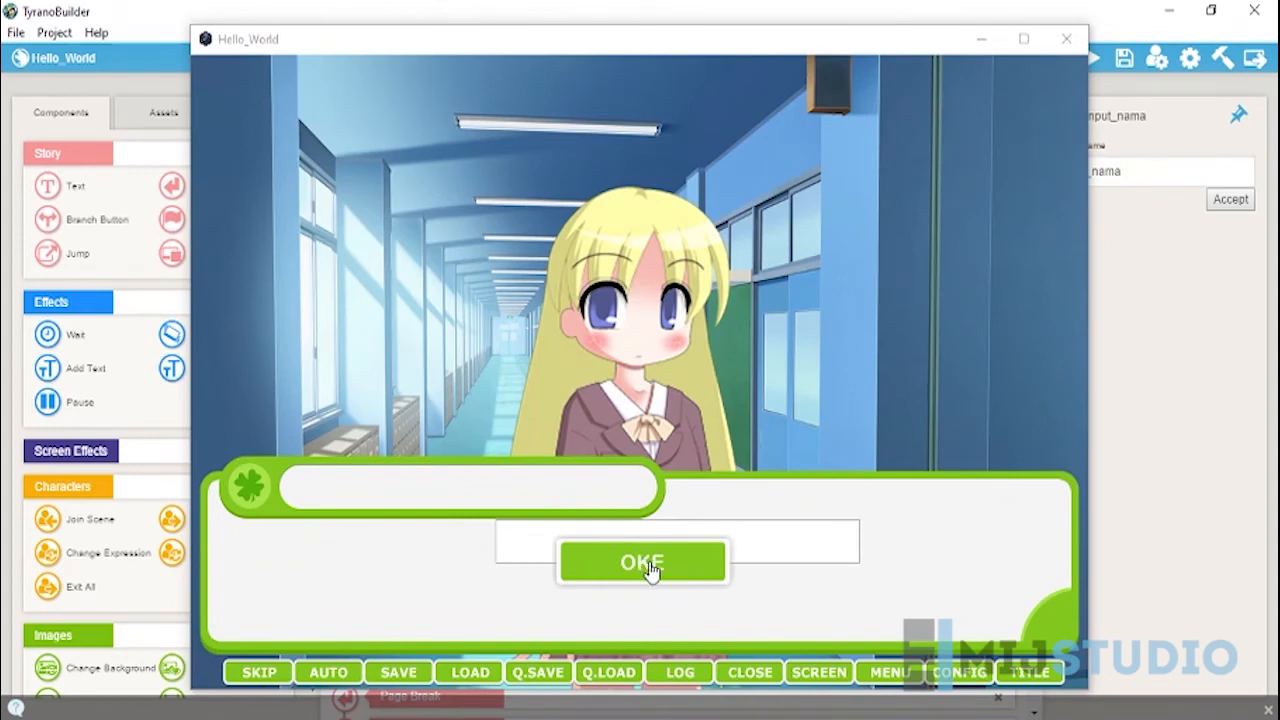
left_click(1066, 38)
Step: Reposition the Input Box to x 297 px, y 482 px with the positioning tool and accept the placement
scroll(634, 417, "down", 3)
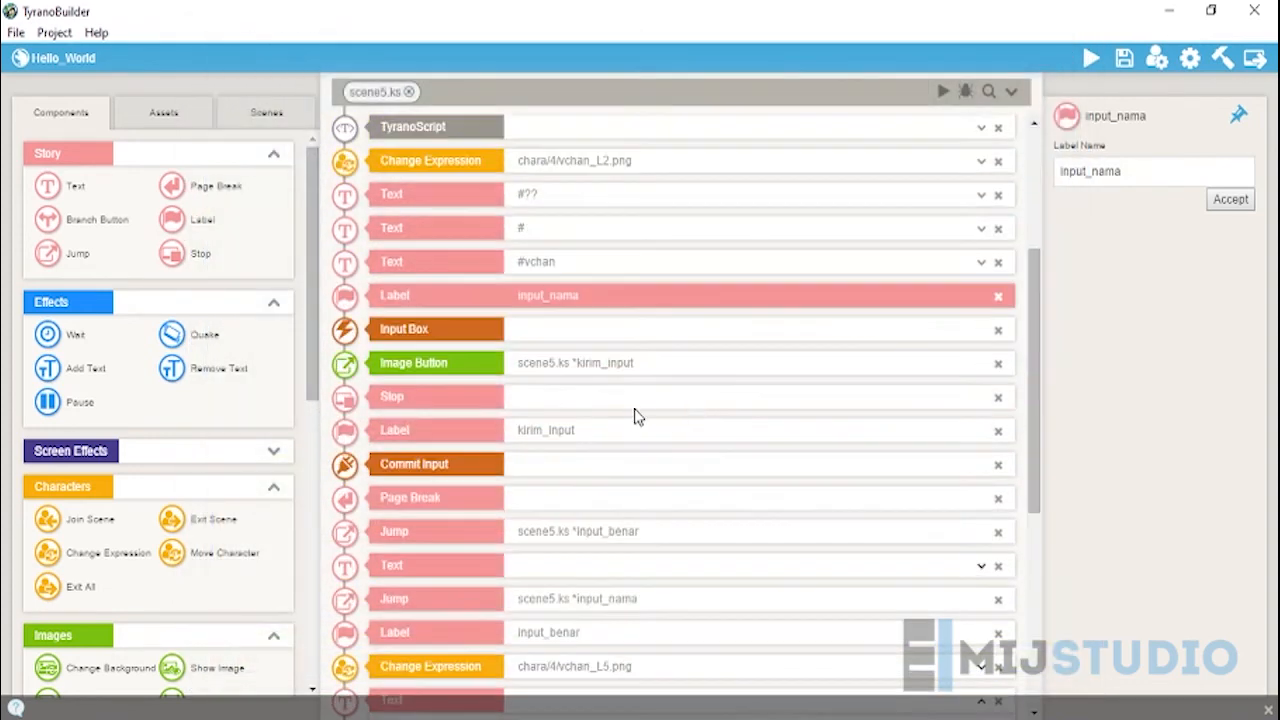
left_click(675, 338)
left_click(1097, 216)
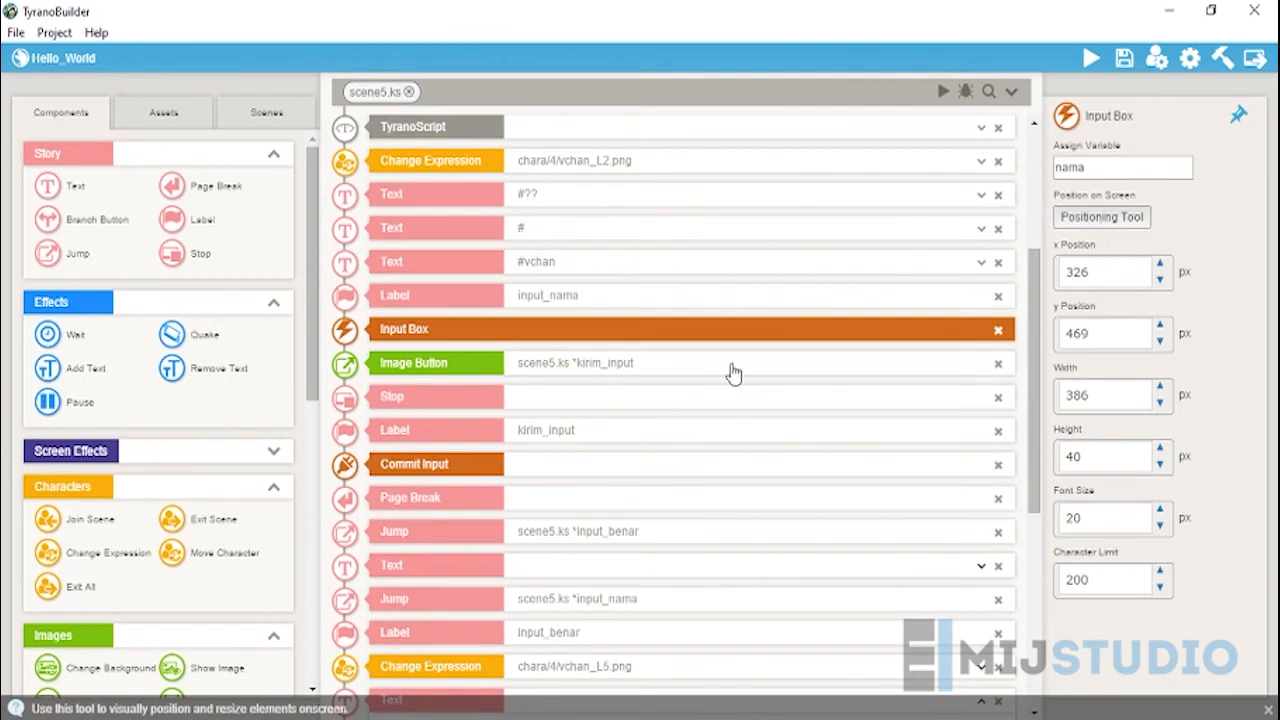
left_click_drag(688, 110, 690, 60)
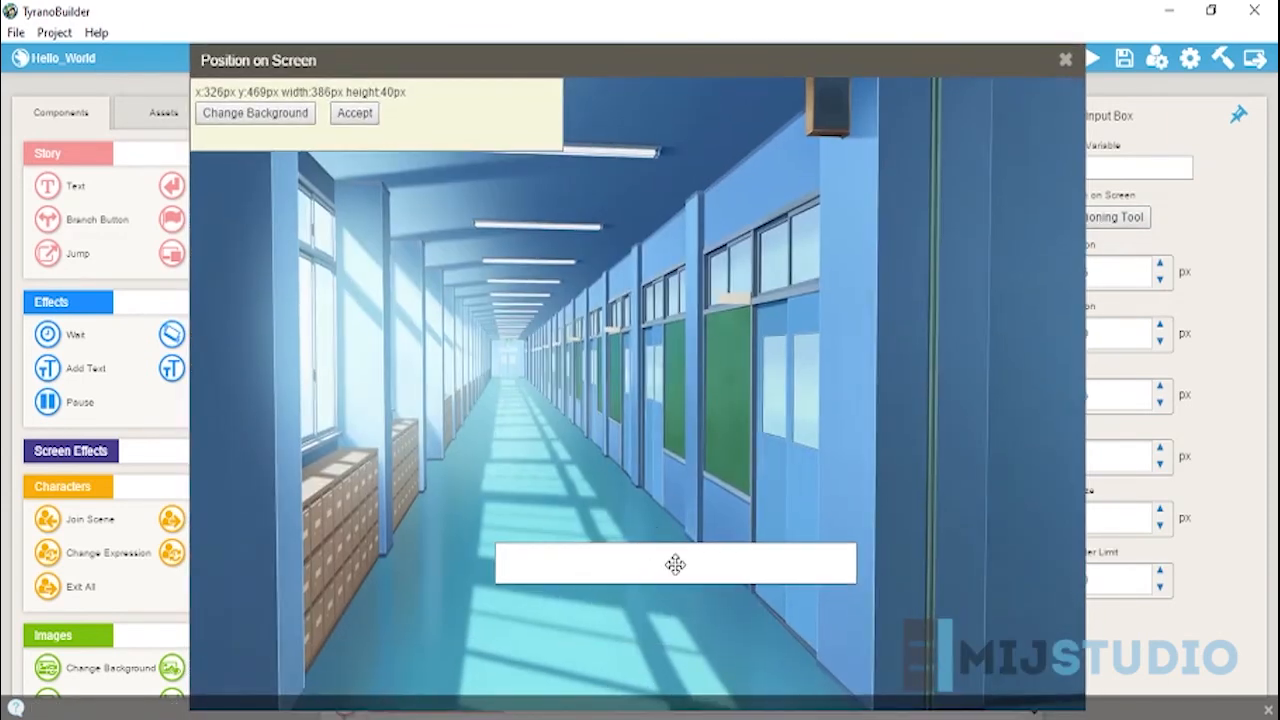
left_click_drag(674, 563, 646, 578)
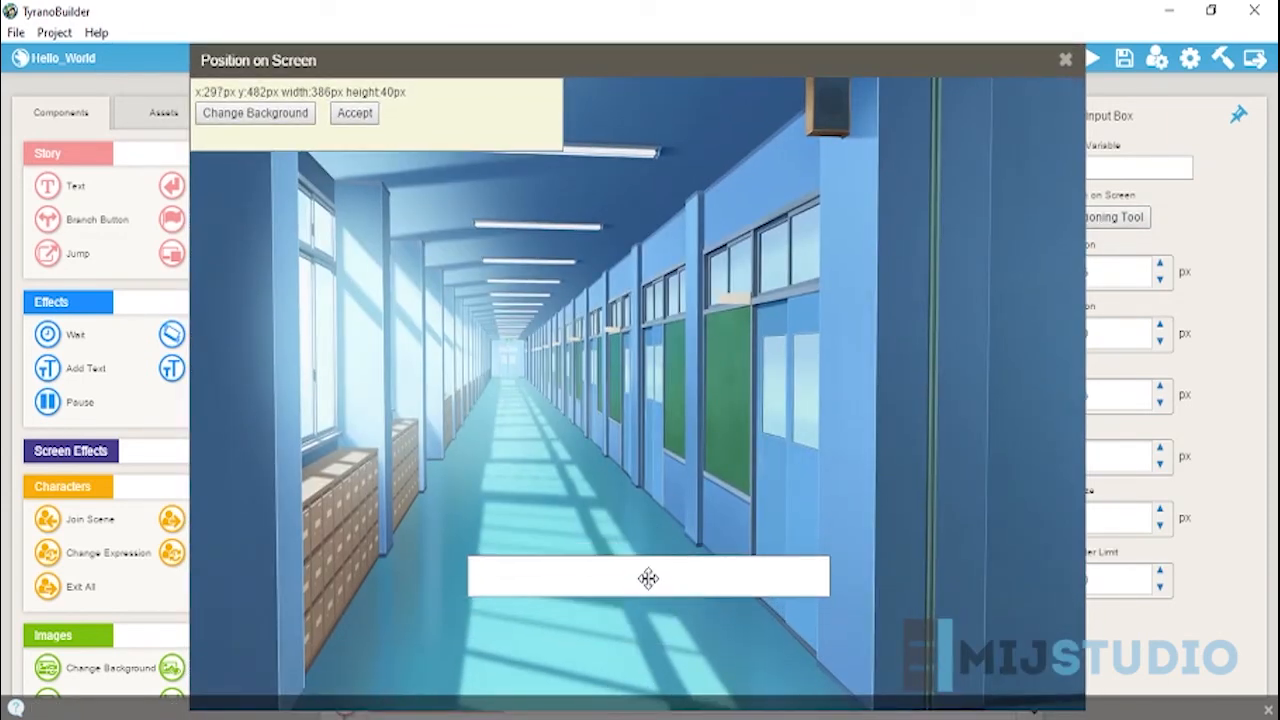
left_click(356, 113)
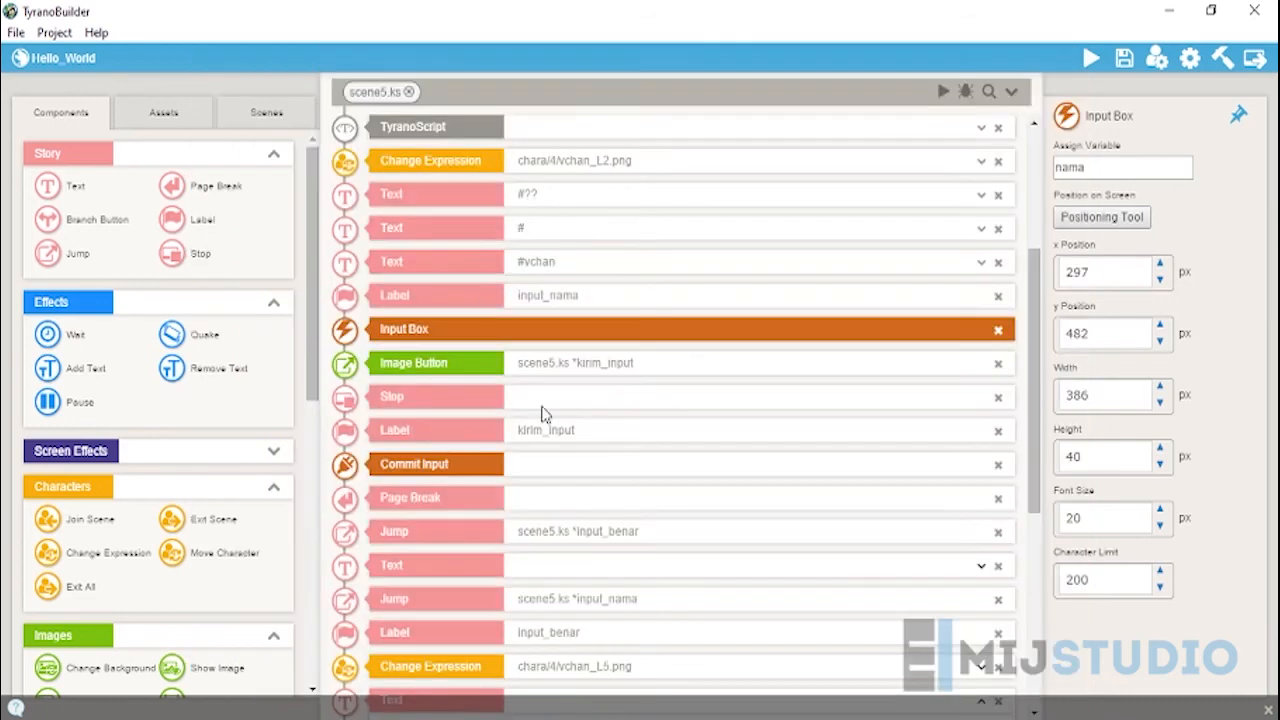
Step: Reposition the OKE Image Button to x 385 px, y 524 px with the positioning tool and accept the placement
left_click(603, 366)
left_click(1078, 228)
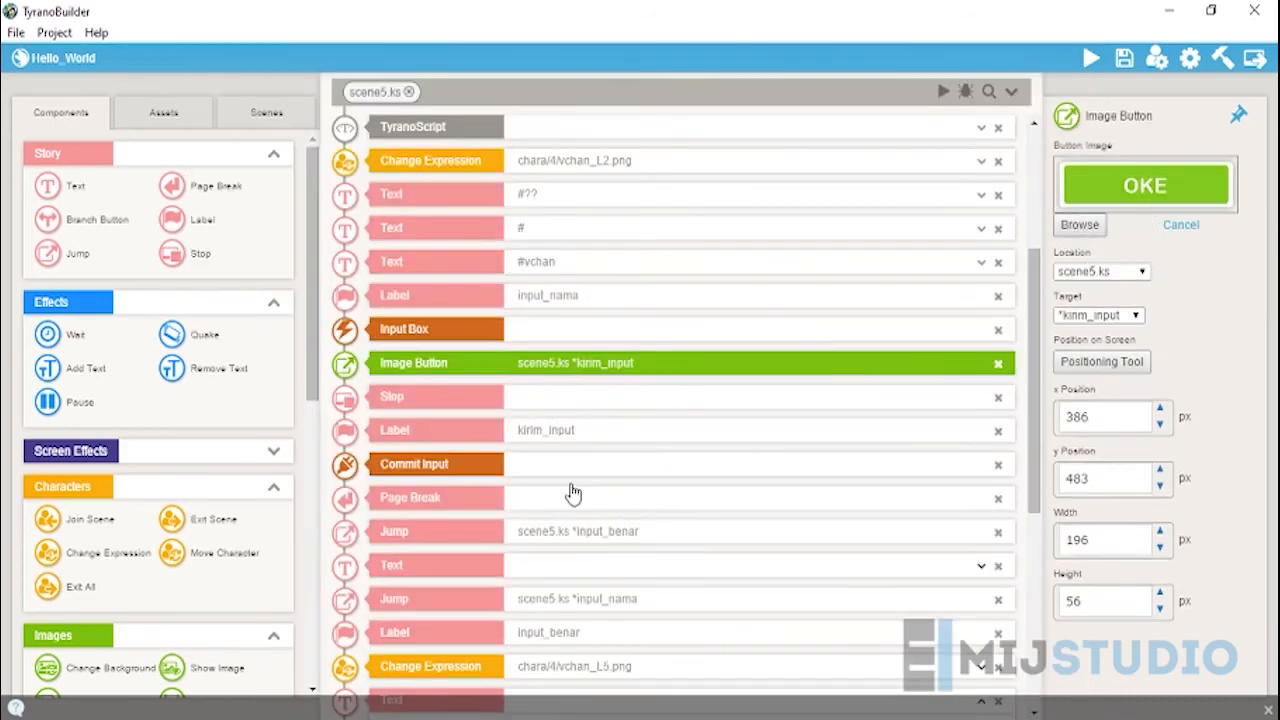
left_click(917, 109)
left_click(1068, 366)
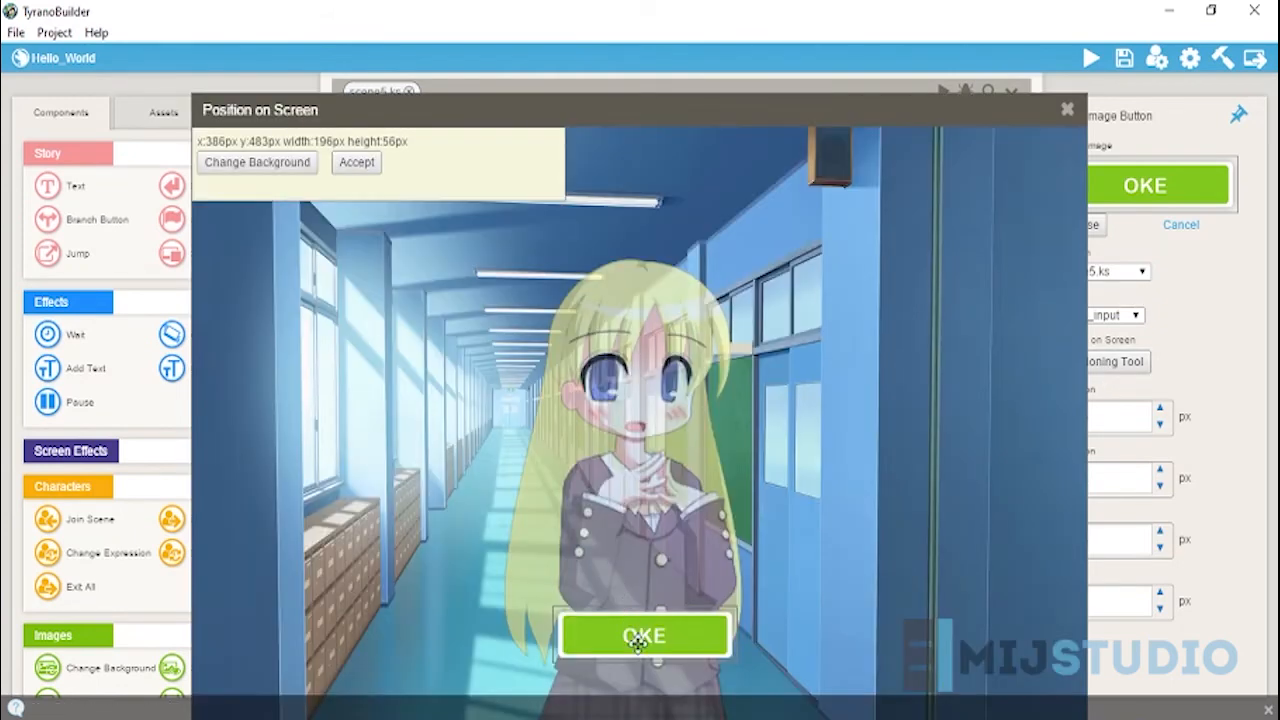
left_click_drag(632, 640, 628, 675)
left_click_drag(688, 97, 683, 57)
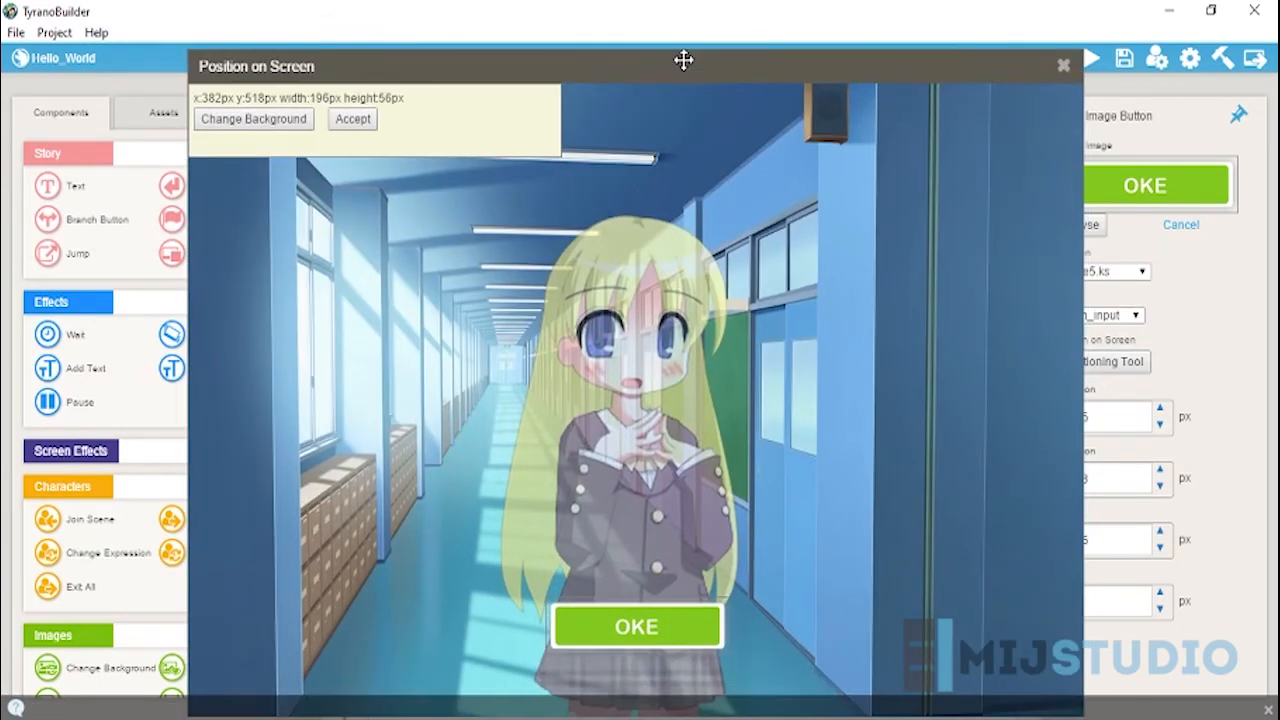
left_click_drag(645, 627, 649, 633)
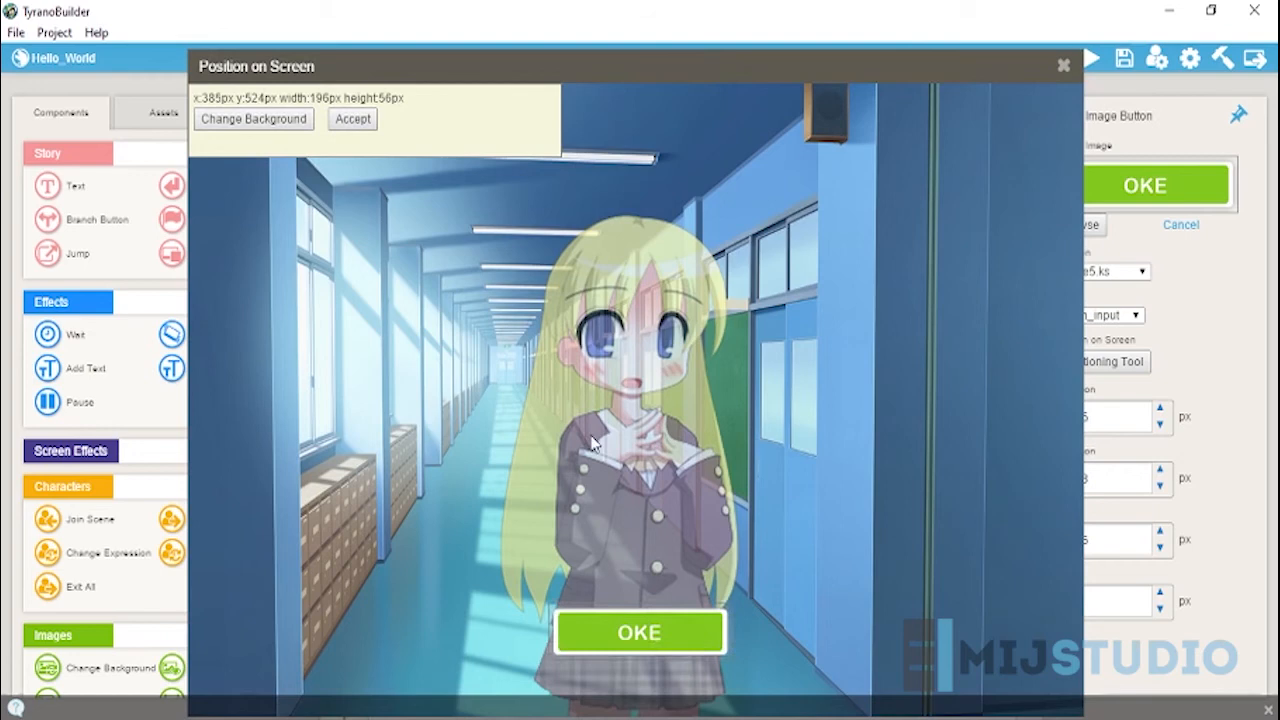
left_click(352, 119)
Step: Preview the scene from the input_nama label, submit mijstudio as the name to test the filled path, and close the preview
left_click(622, 330)
right_click(622, 297)
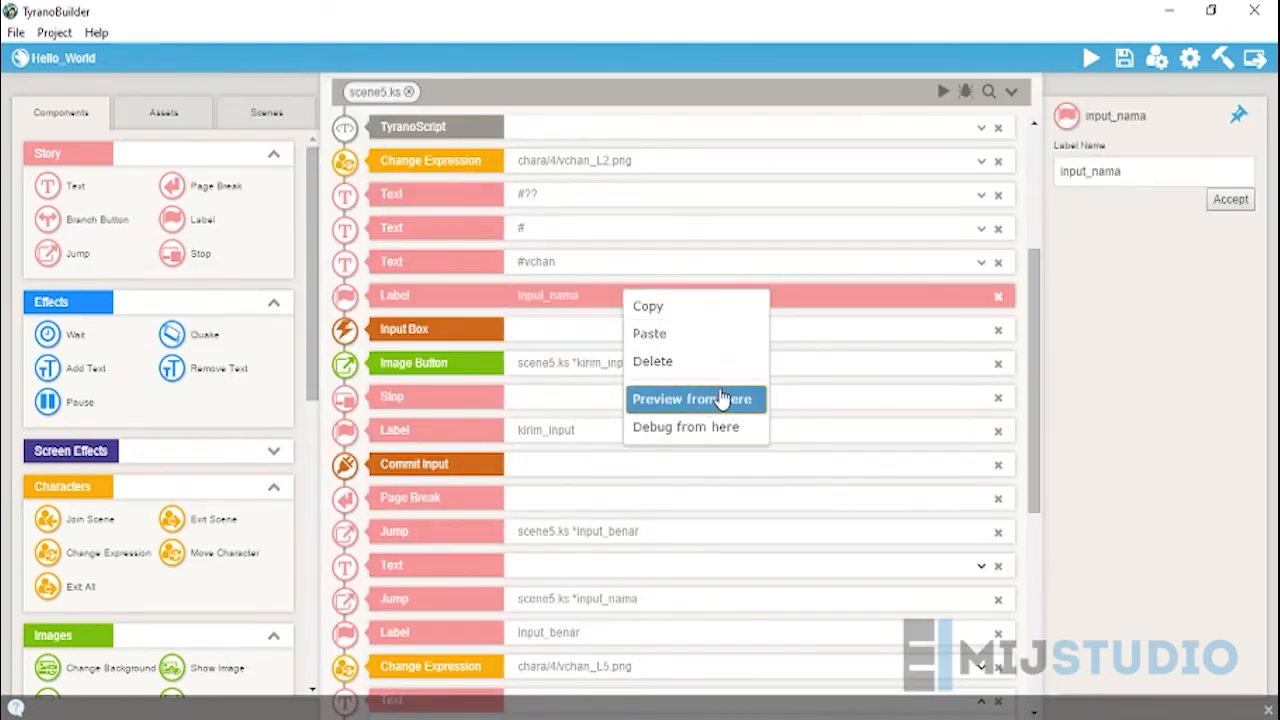
left_click(730, 399)
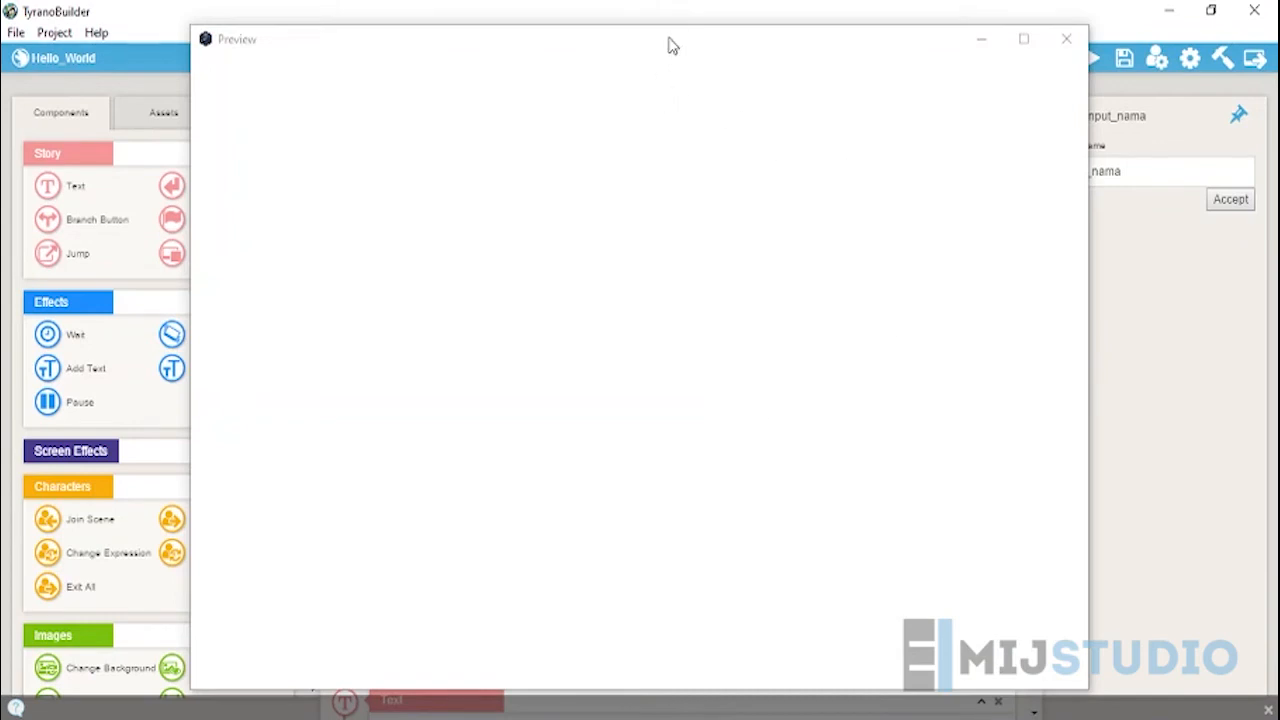
left_click_drag(673, 46, 677, 66)
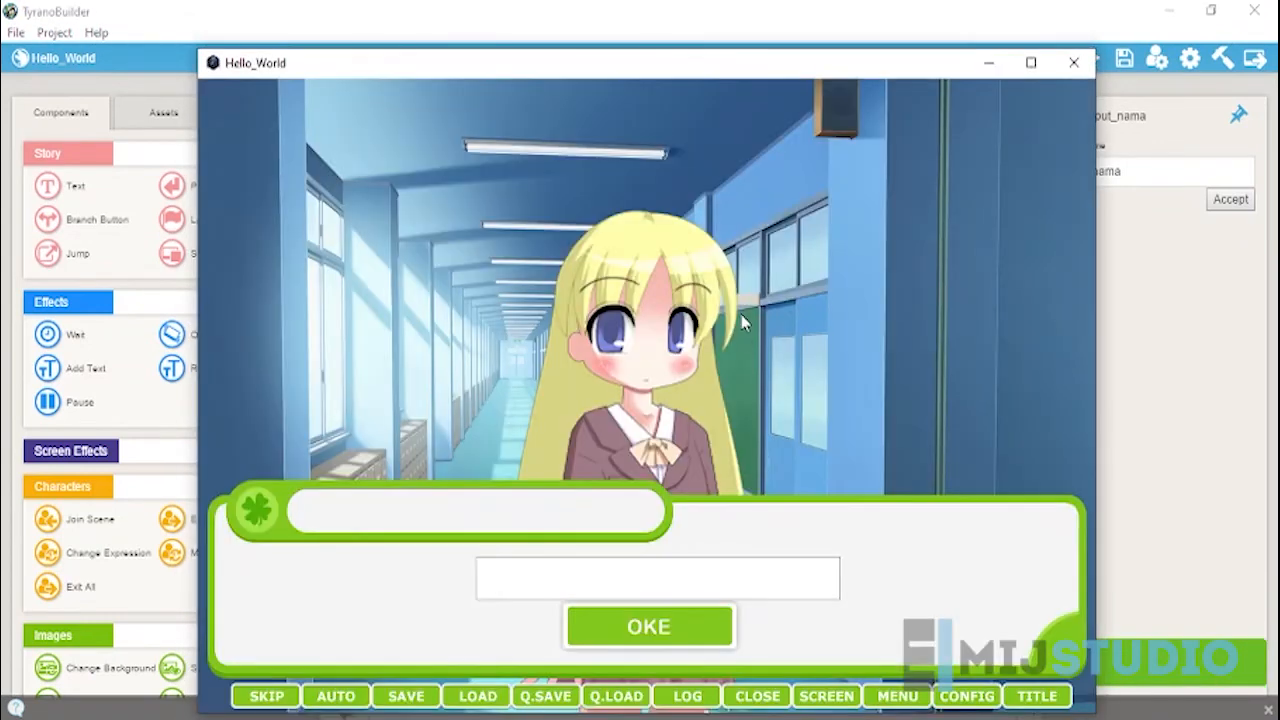
left_click(661, 592)
left_click(786, 585)
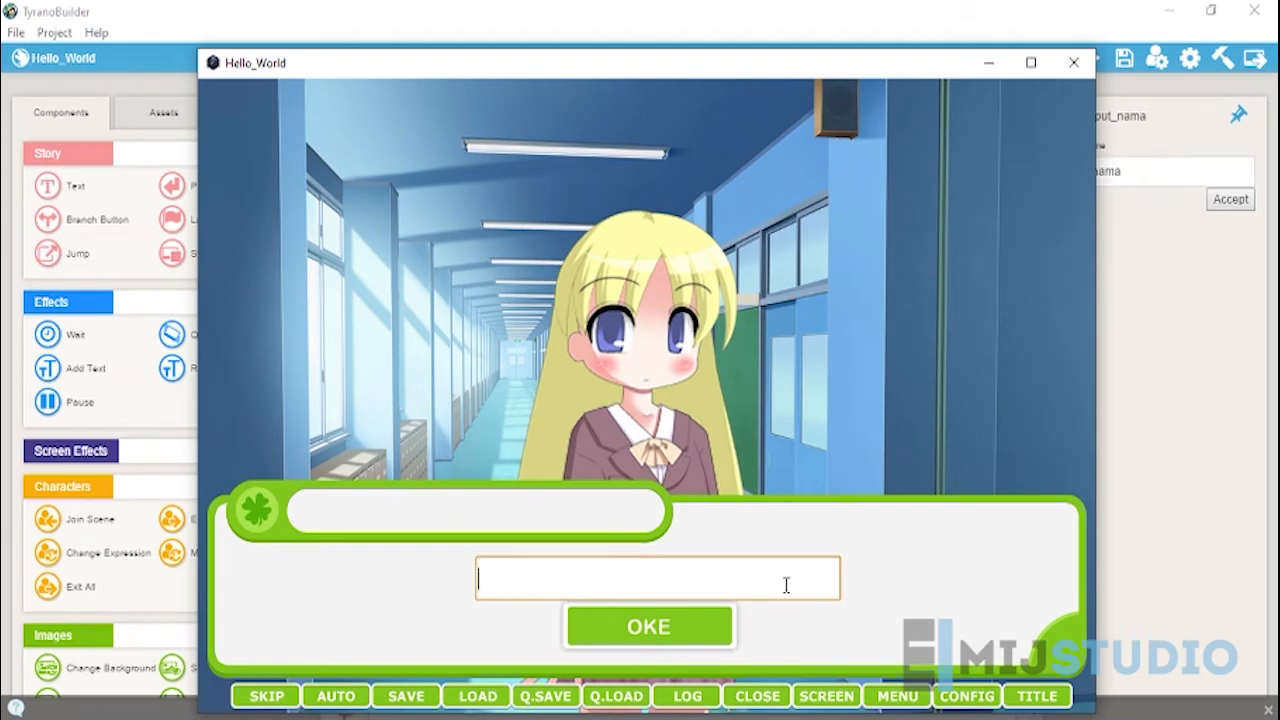
type("M")
key("BackSpace")
type("mijstudio")
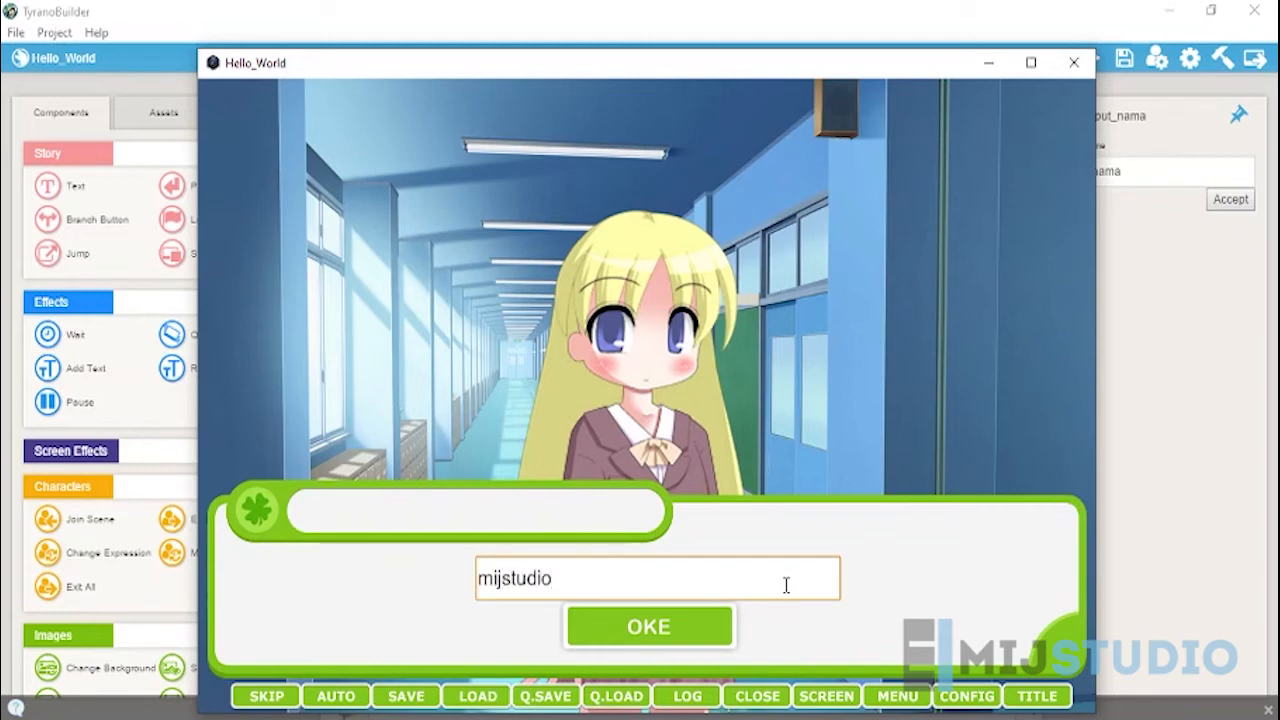
left_click(677, 634)
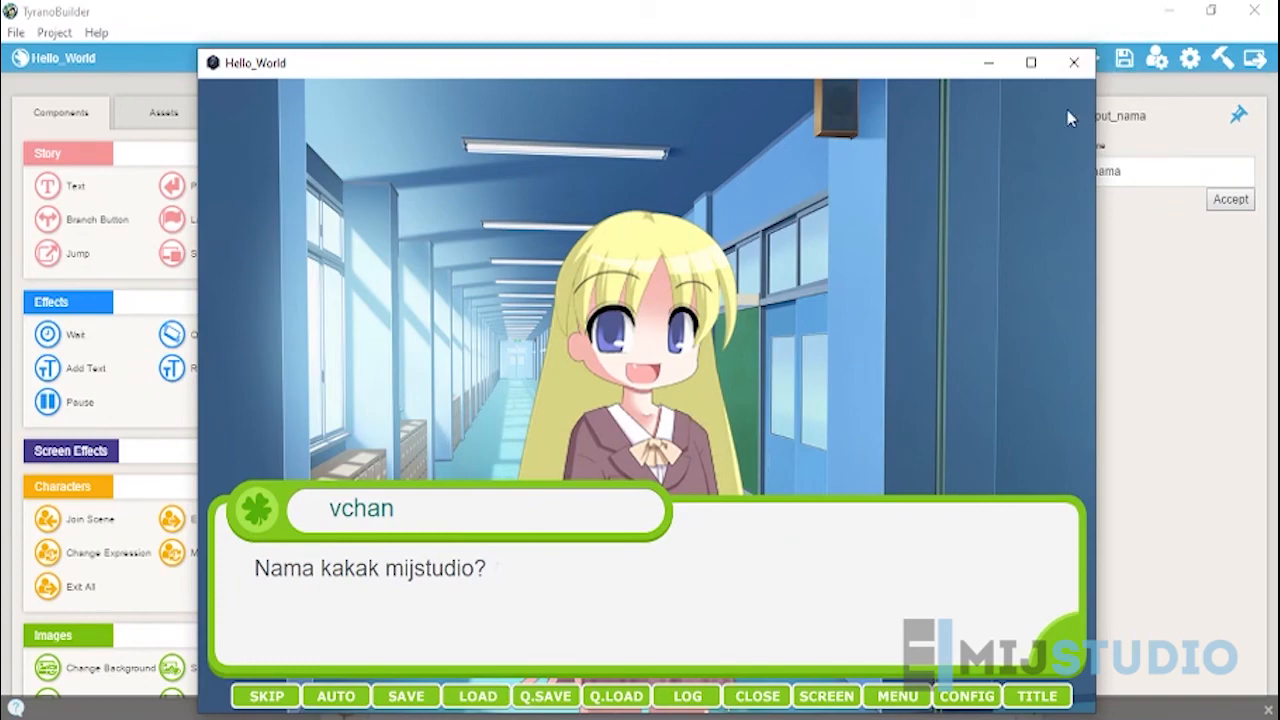
left_click(1074, 75)
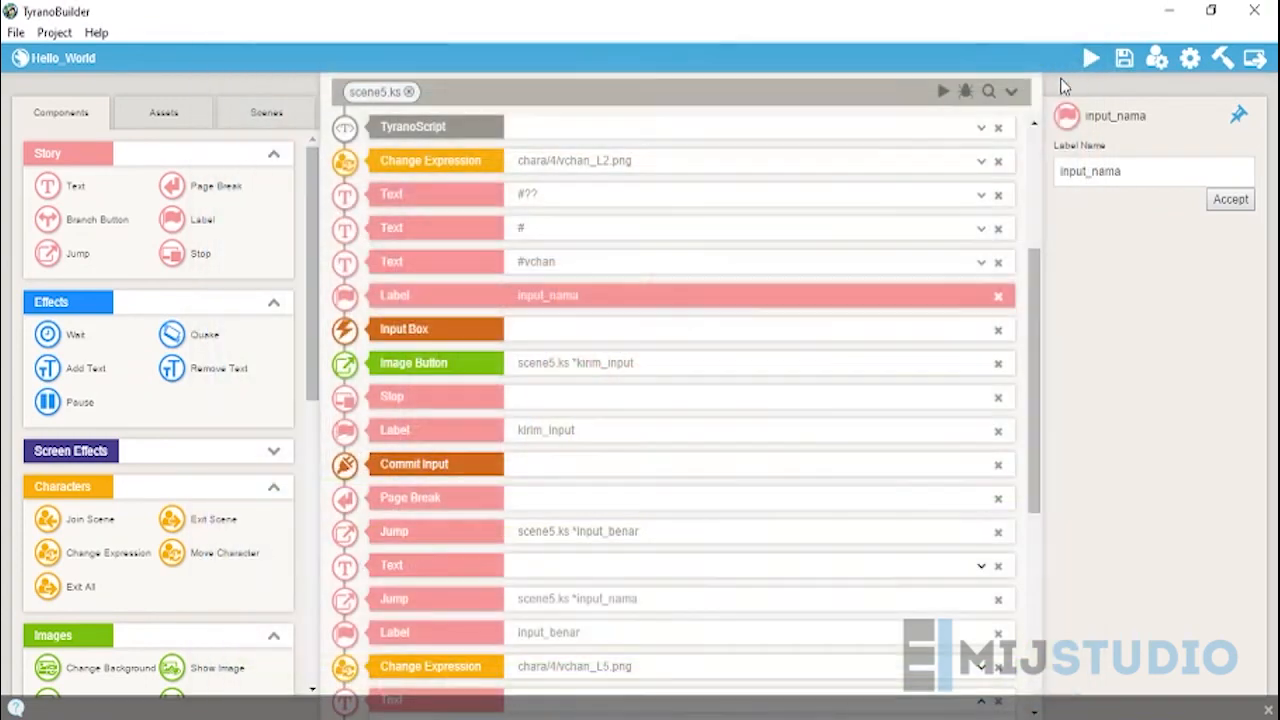
Step: Preview the scene from the input_nama label, submit an empty name, and advance past the message to test the empty path
right_click(635, 298)
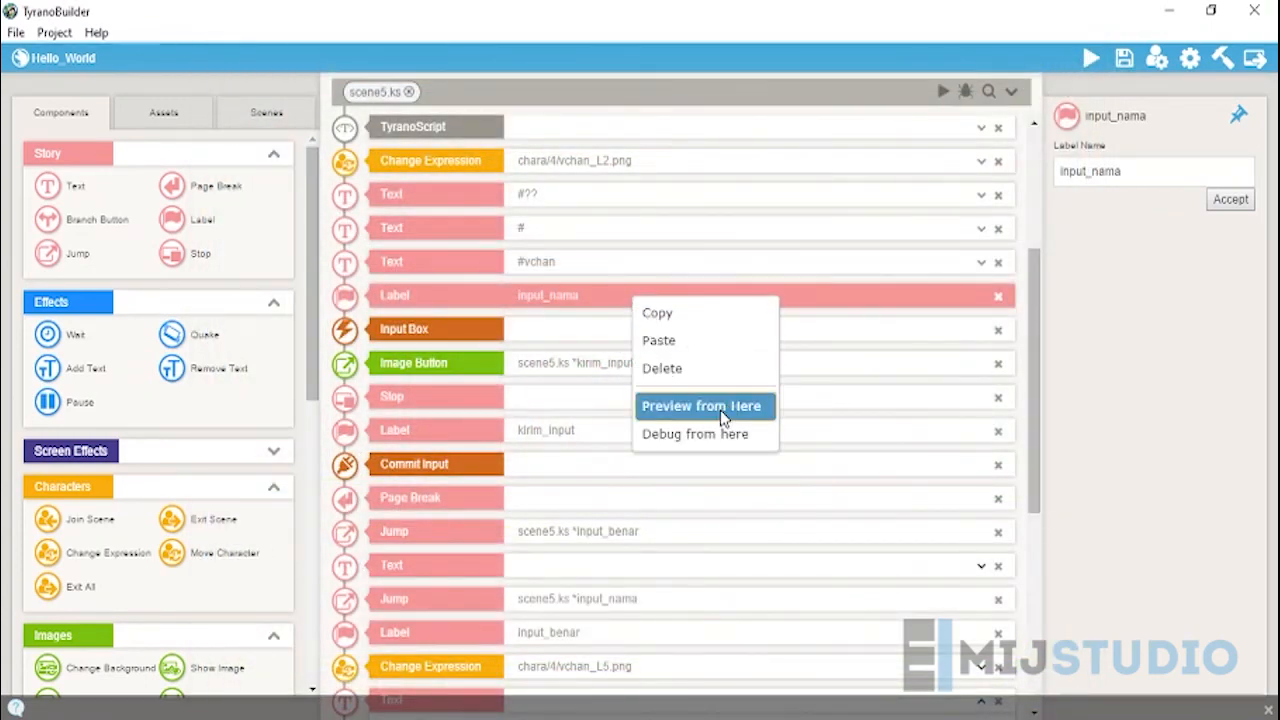
left_click(667, 400)
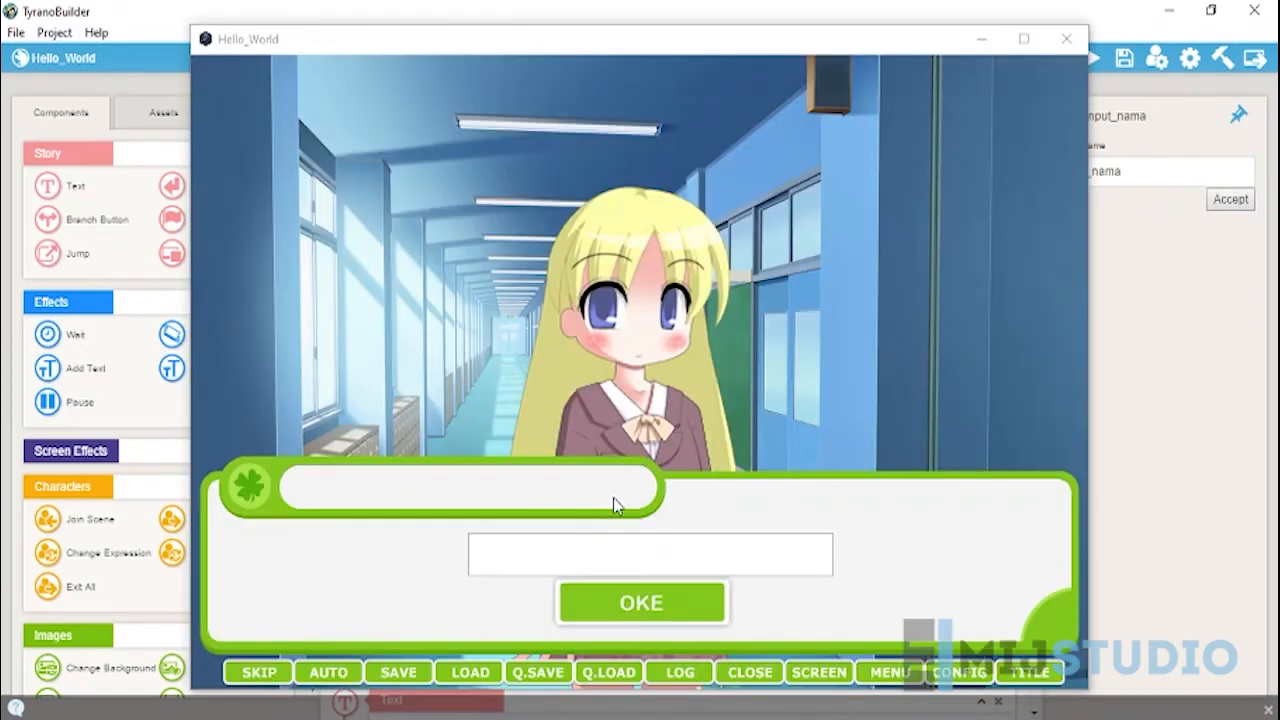
left_click(618, 550)
left_click(636, 612)
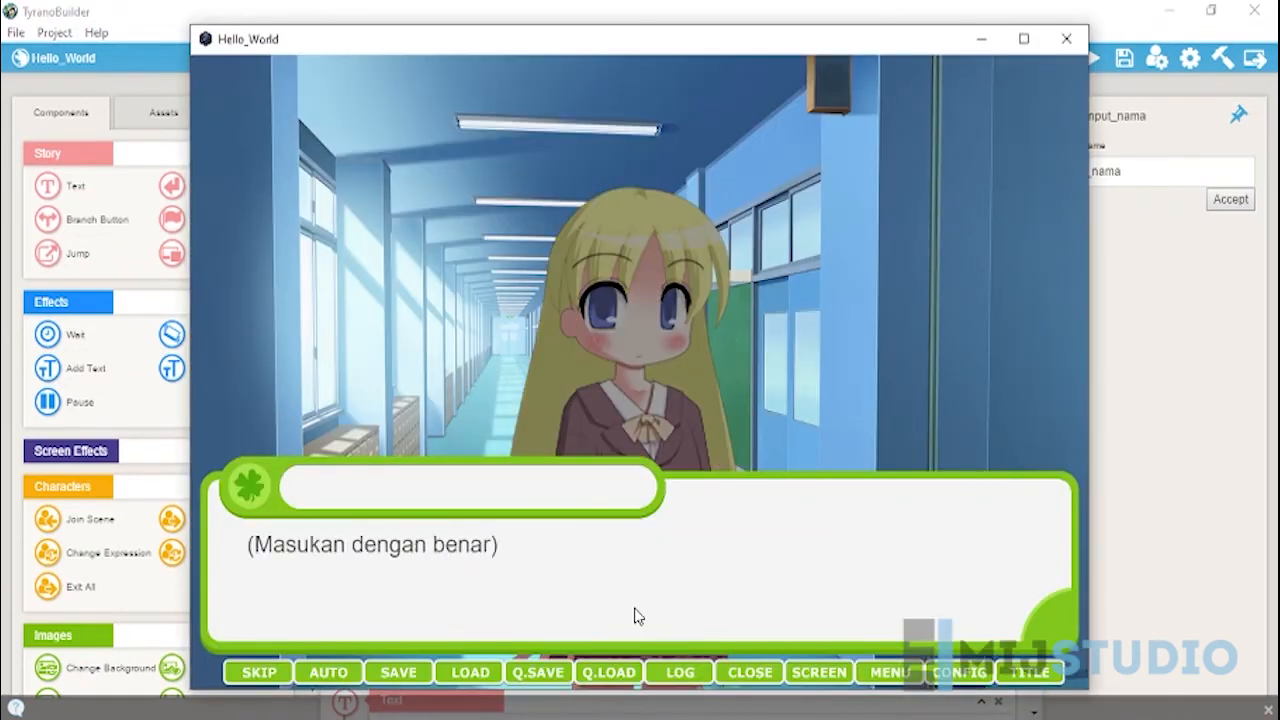
left_click(390, 545)
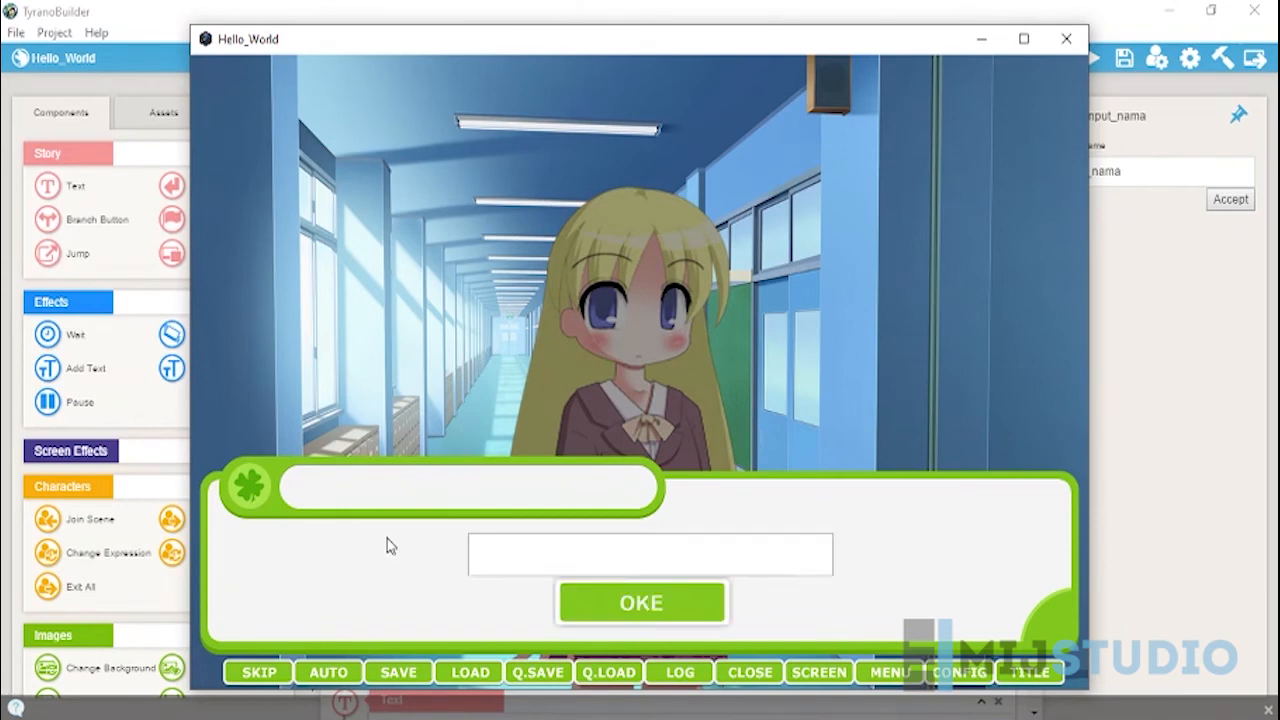
Step: Submit mijstudio as the name in the running preview, advance through the personalised dialogue, and close the preview
left_click(626, 543)
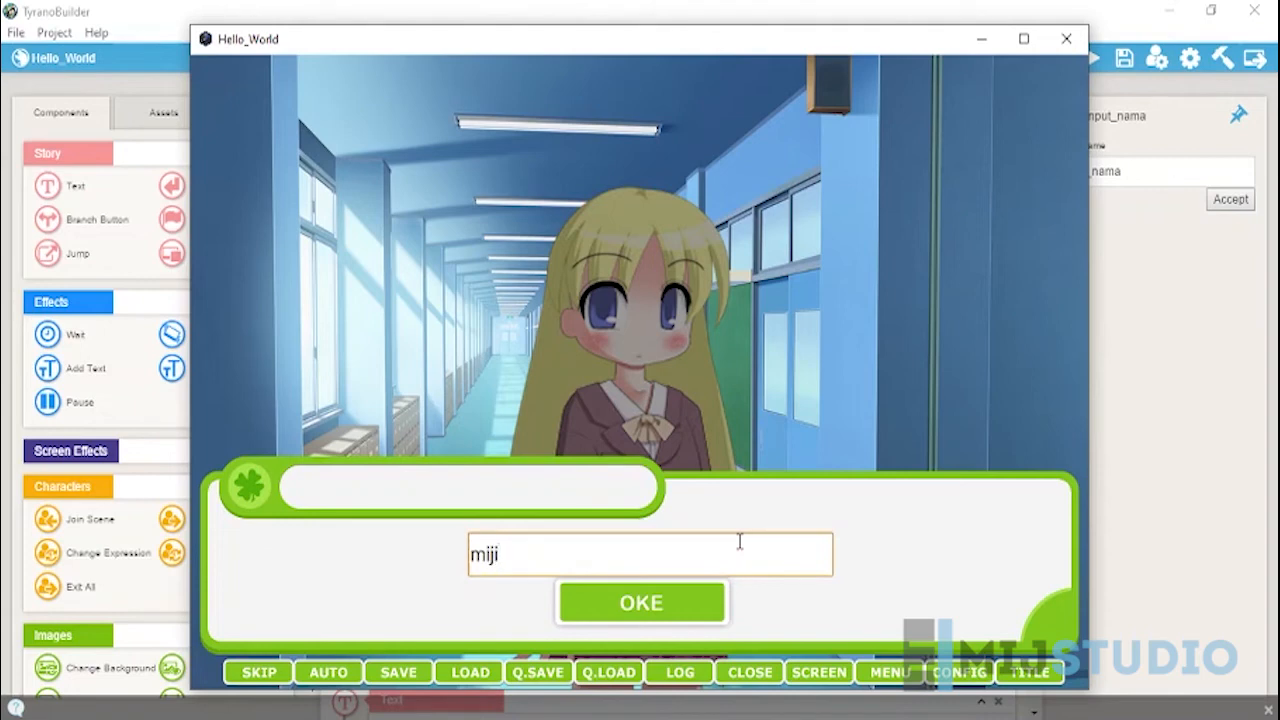
type("mijstudio")
left_click(680, 600)
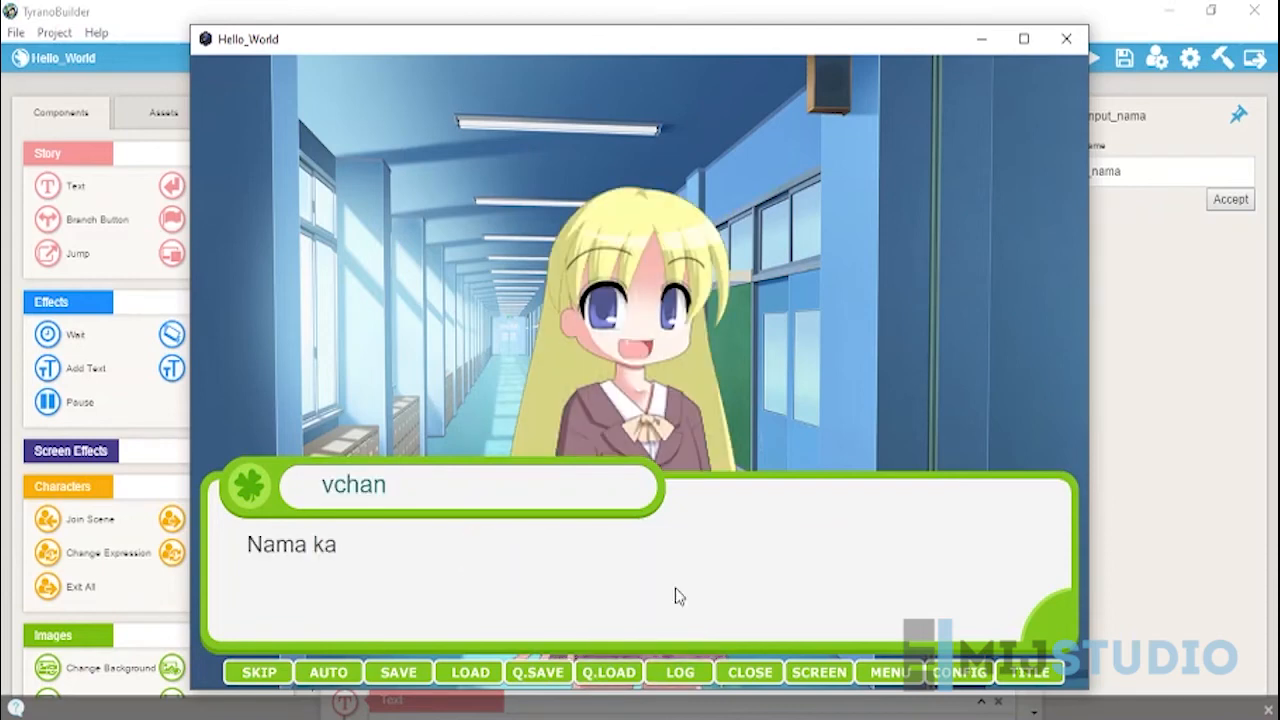
left_click(678, 597)
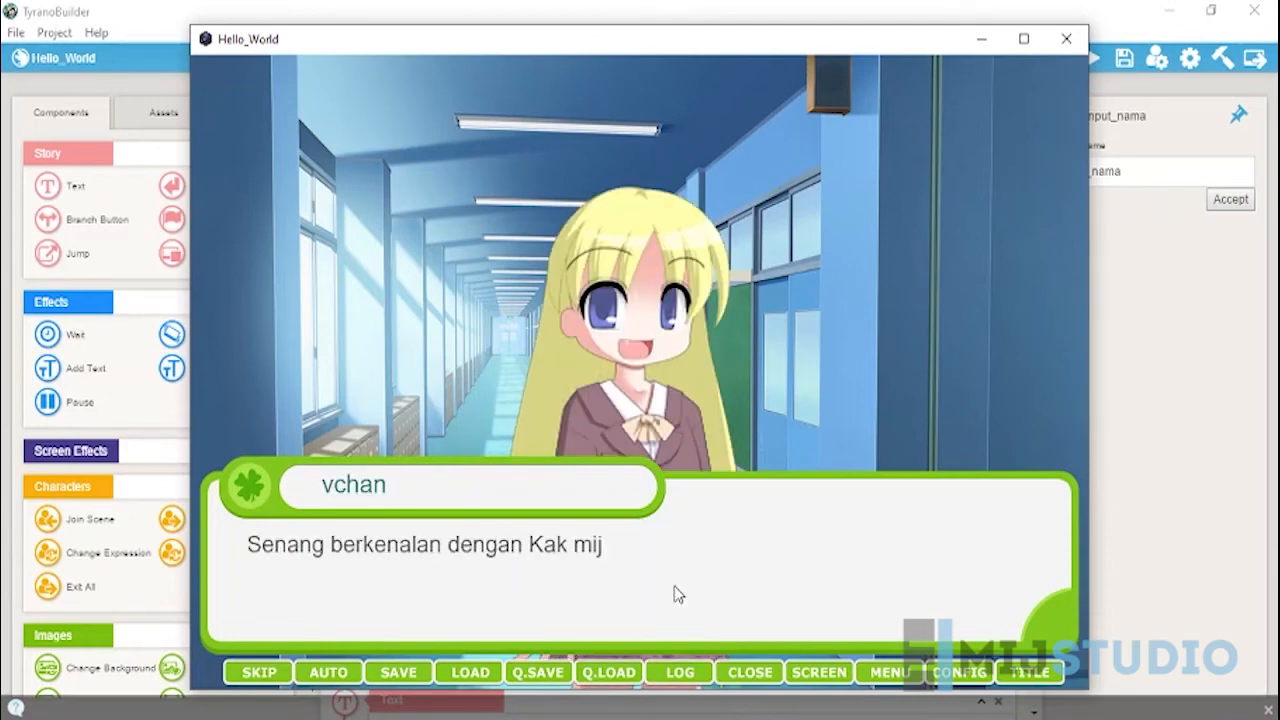
left_click(678, 594)
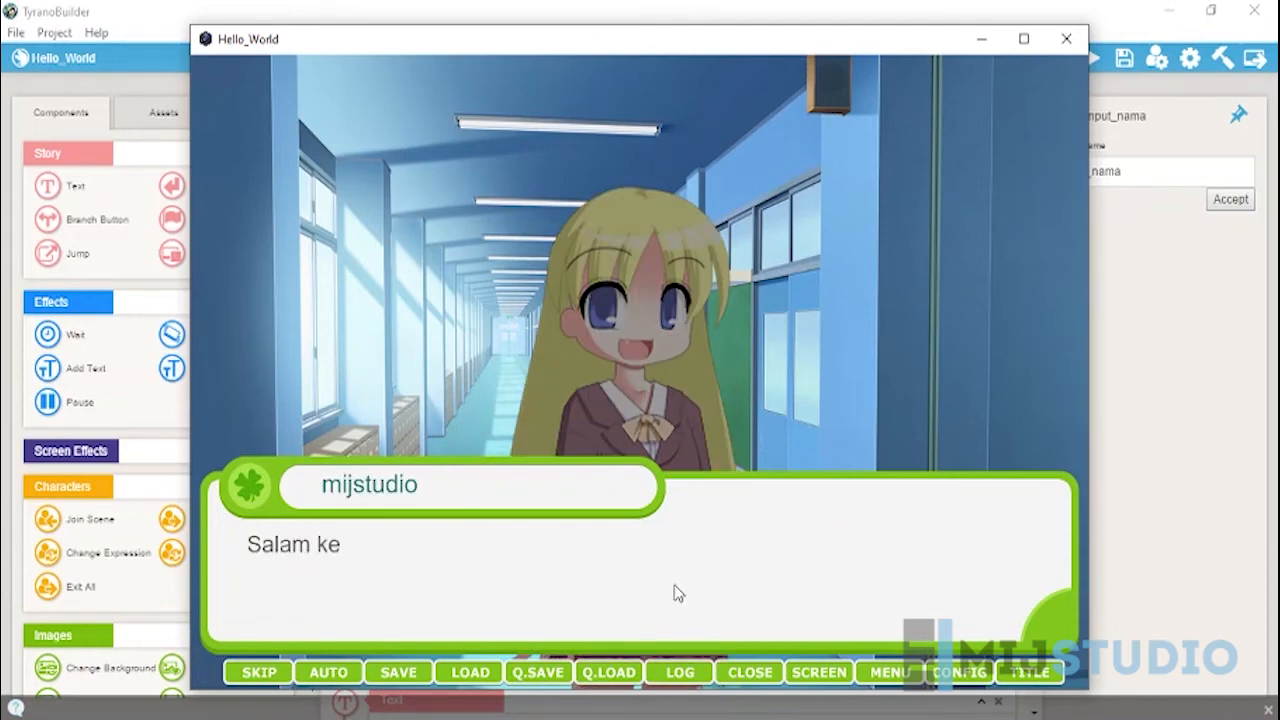
left_click(1066, 38)
Step: Examine the [emb exp="f.nama"] tags in both lines of vchan's greeting Text component after the input_benar label
scroll(658, 387, "down", 5)
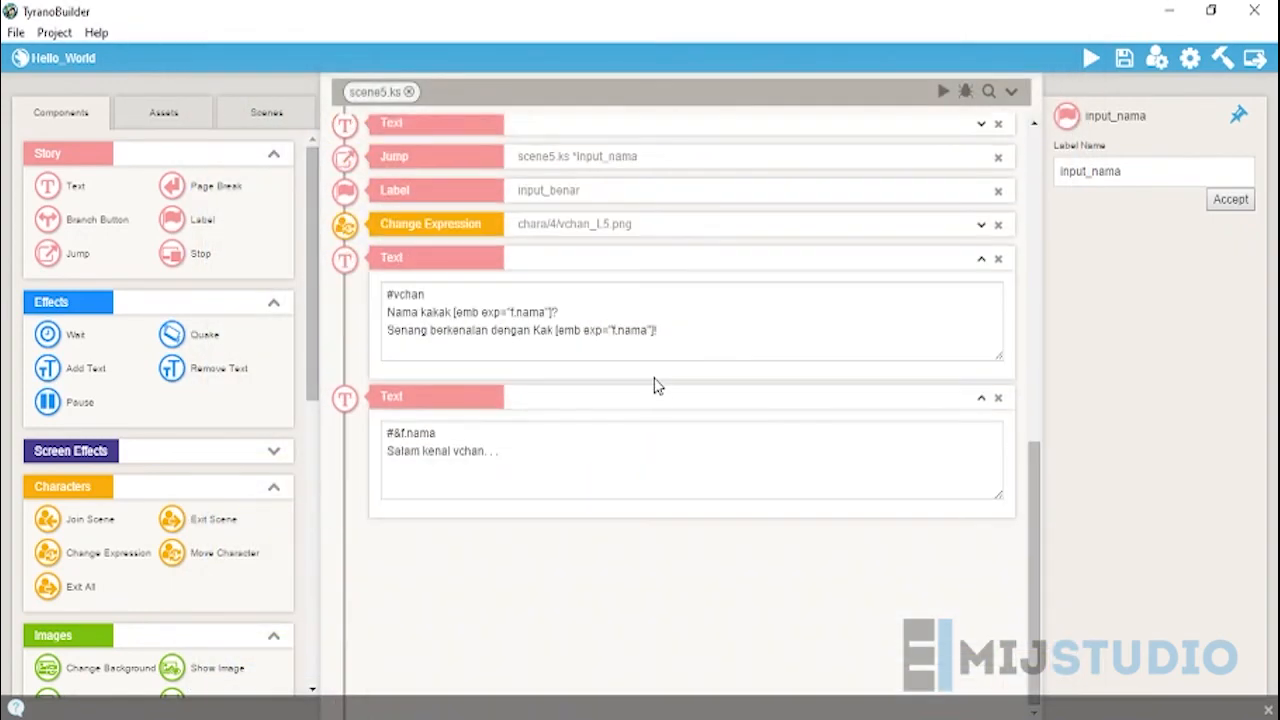
scroll(578, 345, "up", 2)
scroll(620, 346, "down", 2)
scroll(566, 325, "up", 1)
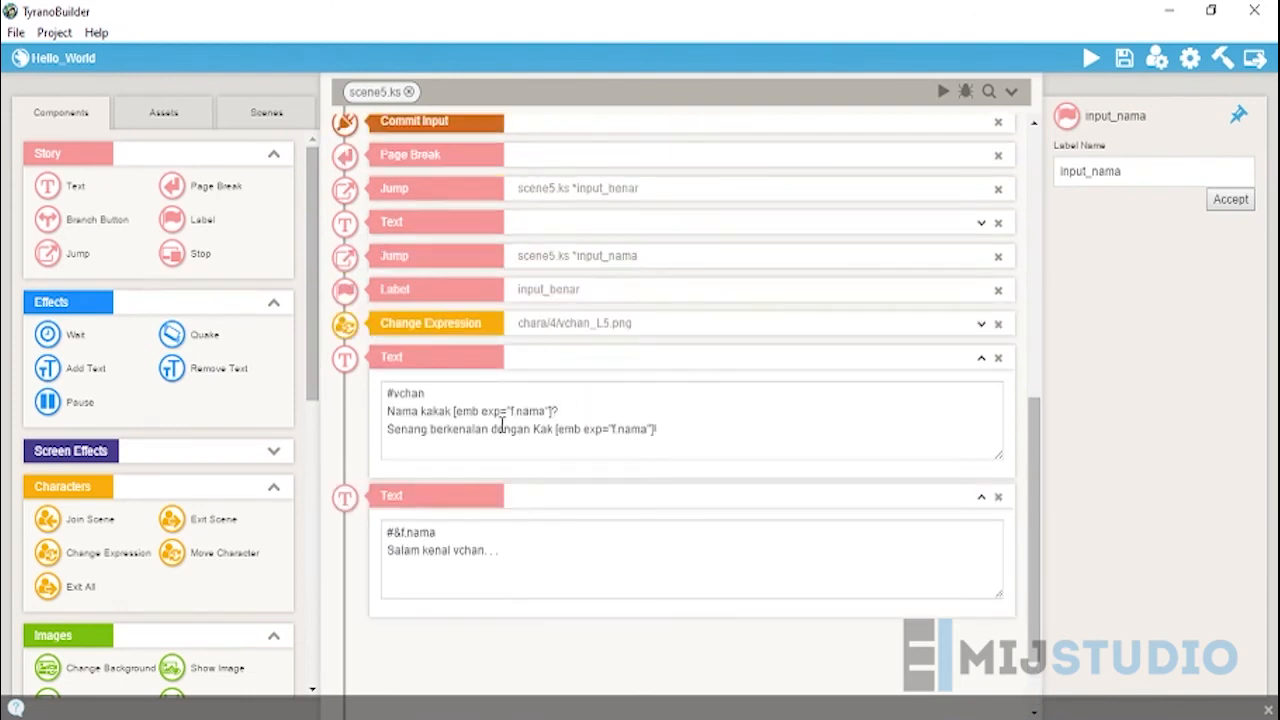
left_click_drag(390, 410, 441, 418)
left_click(455, 411)
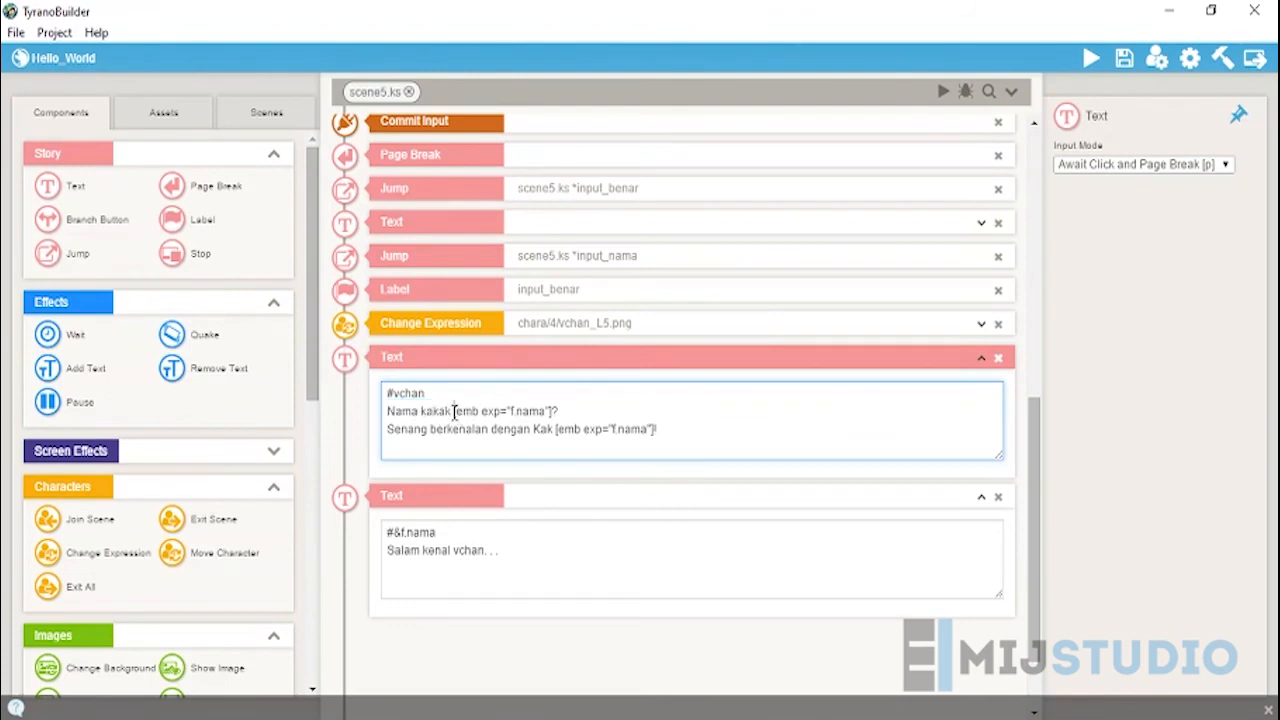
left_click_drag(455, 411, 559, 414)
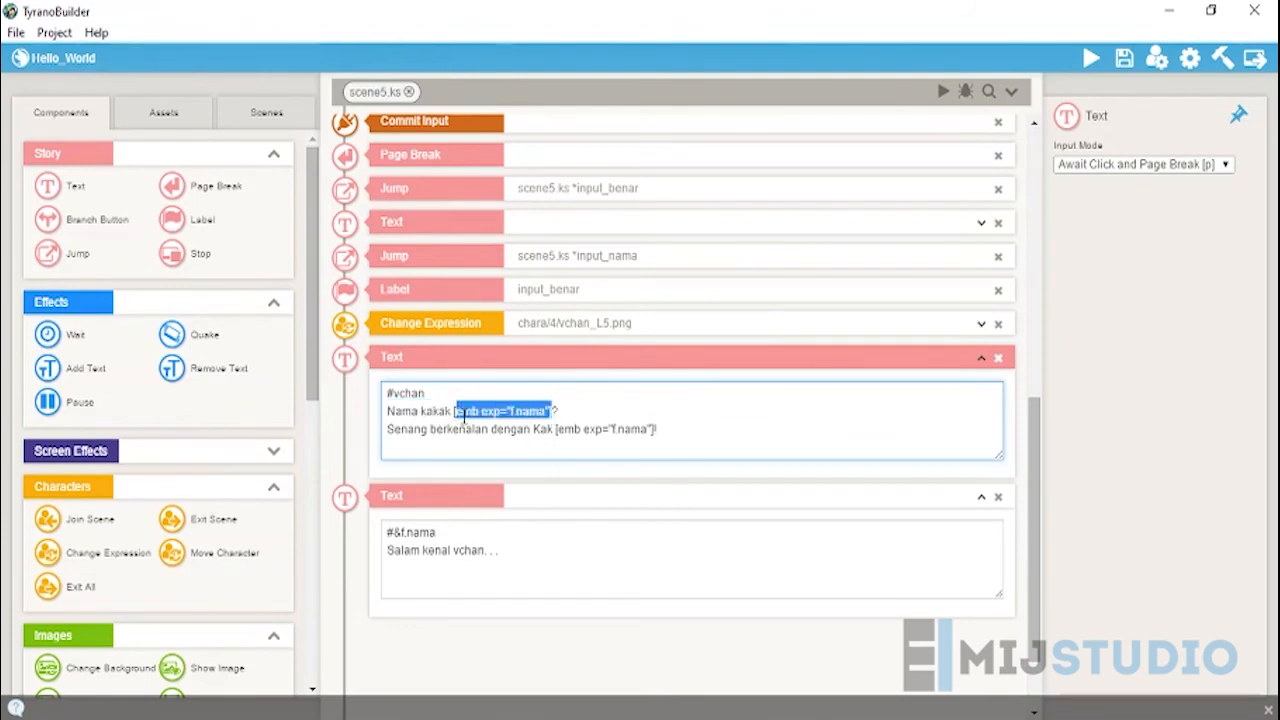
left_click_drag(456, 412, 515, 411)
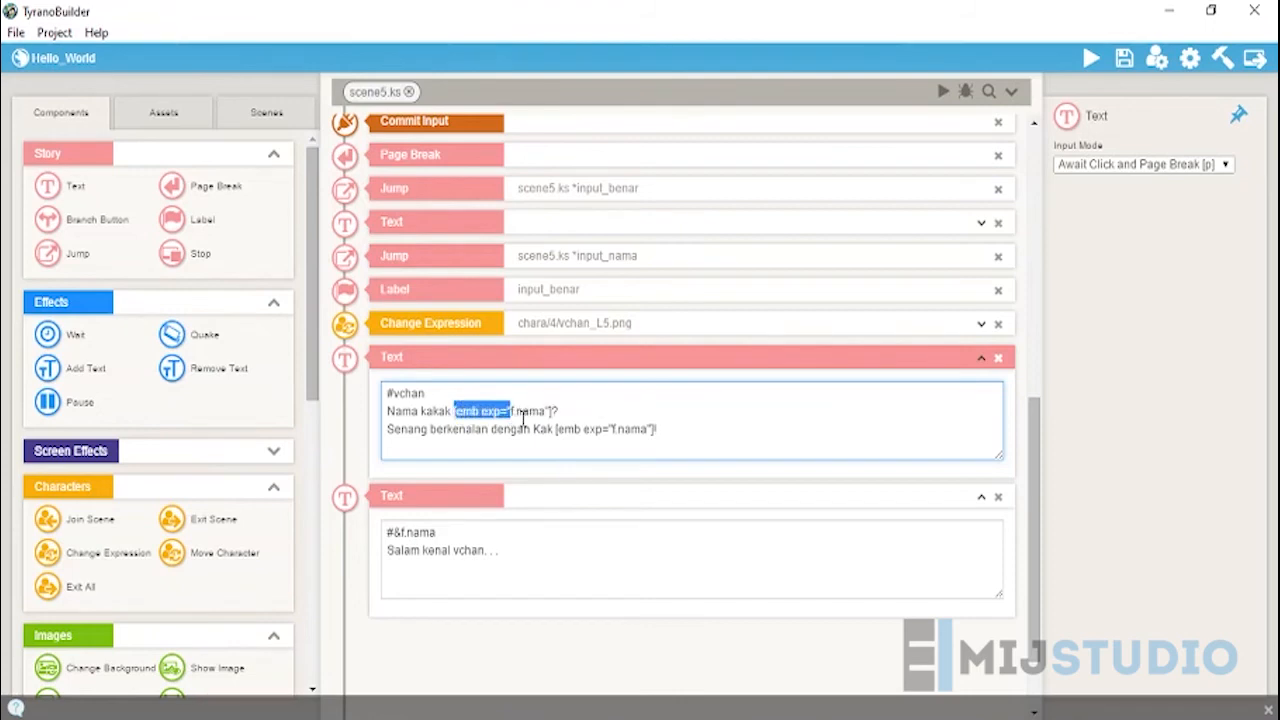
left_click(520, 411)
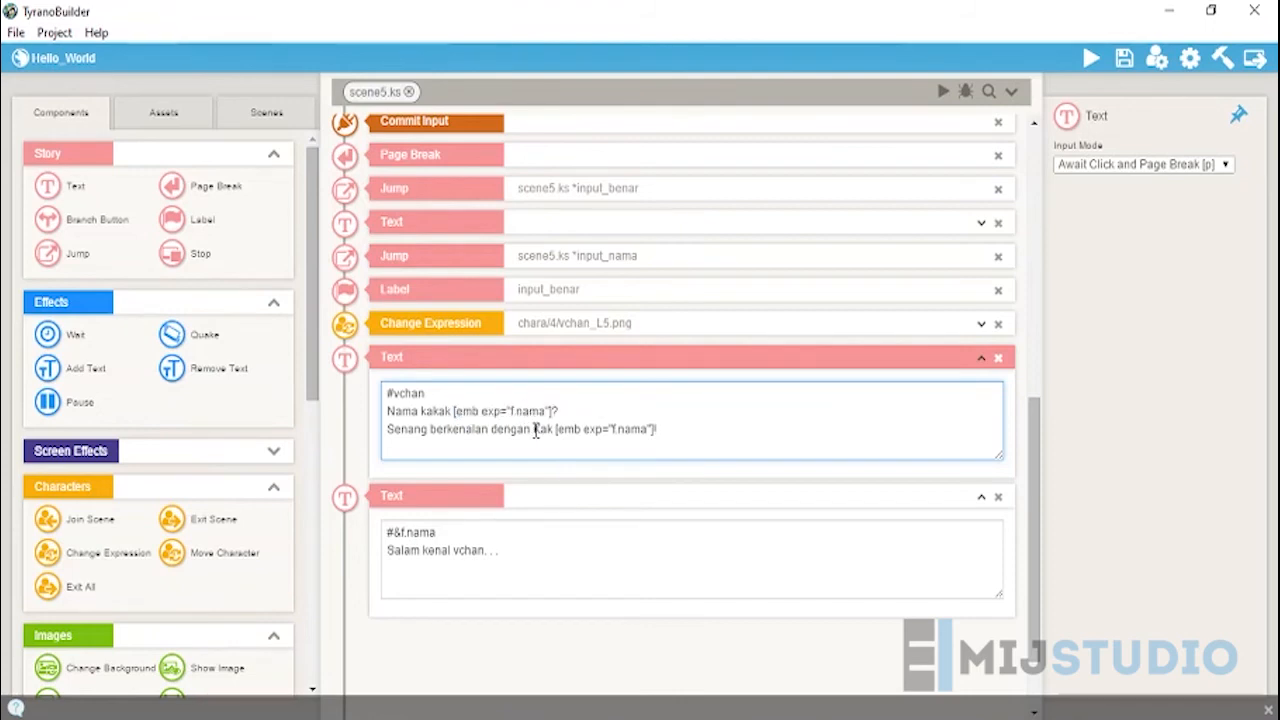
left_click(551, 412)
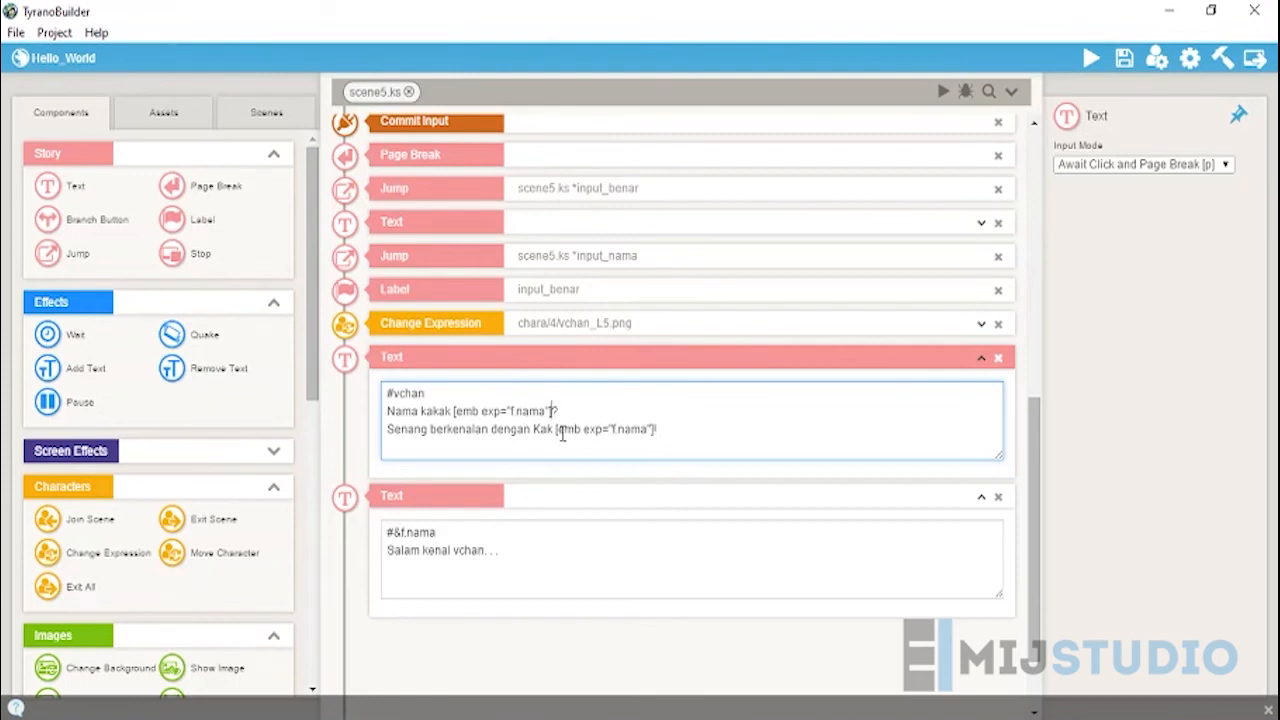
left_click_drag(455, 411, 562, 411)
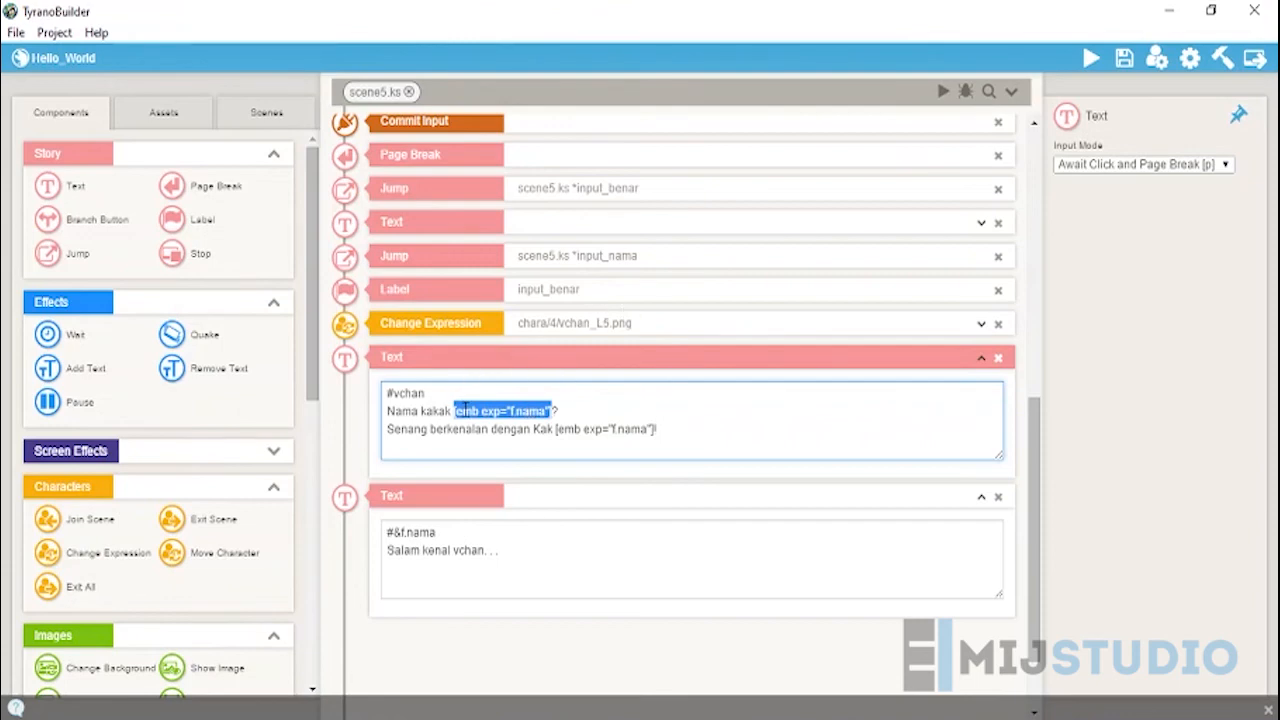
left_click_drag(557, 430, 656, 440)
left_click(581, 431)
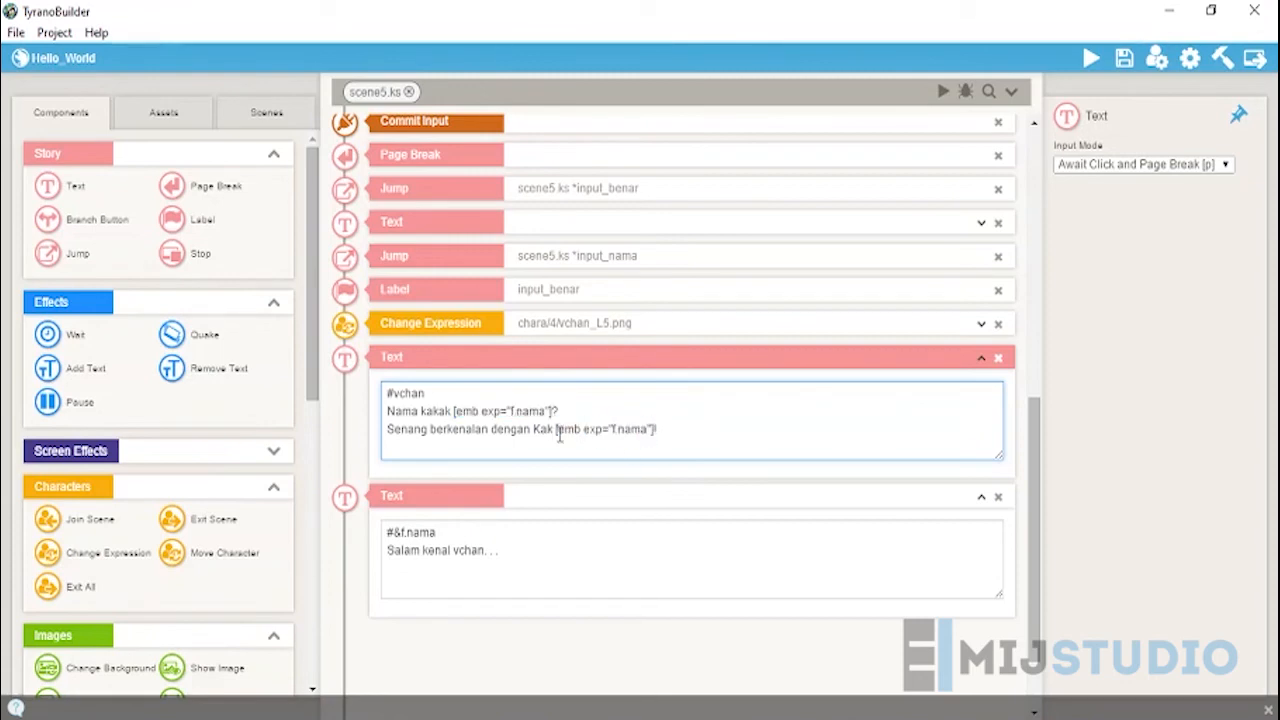
left_click_drag(557, 432, 650, 435)
left_click(629, 437)
scroll(531, 491, "down", 1)
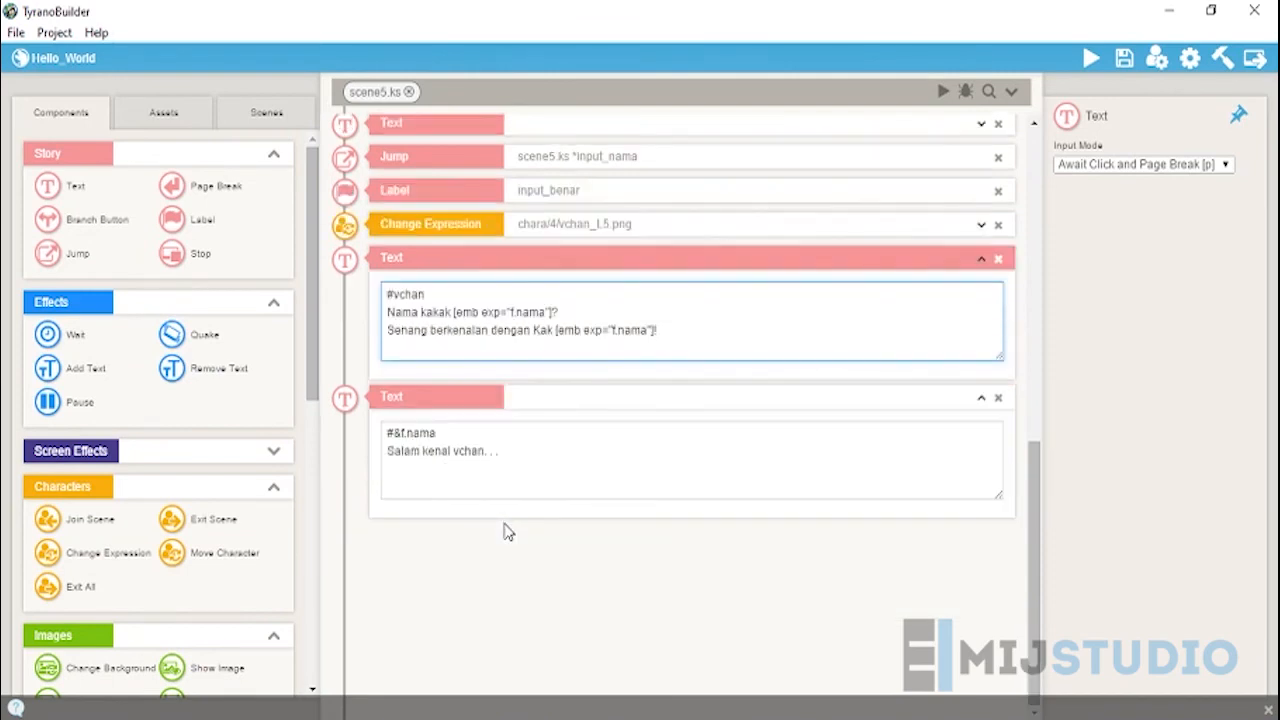
Step: Examine the #&f.nama speaker name and the "Salam kenal vchan. . ." line in the last Text component
left_click(448, 437)
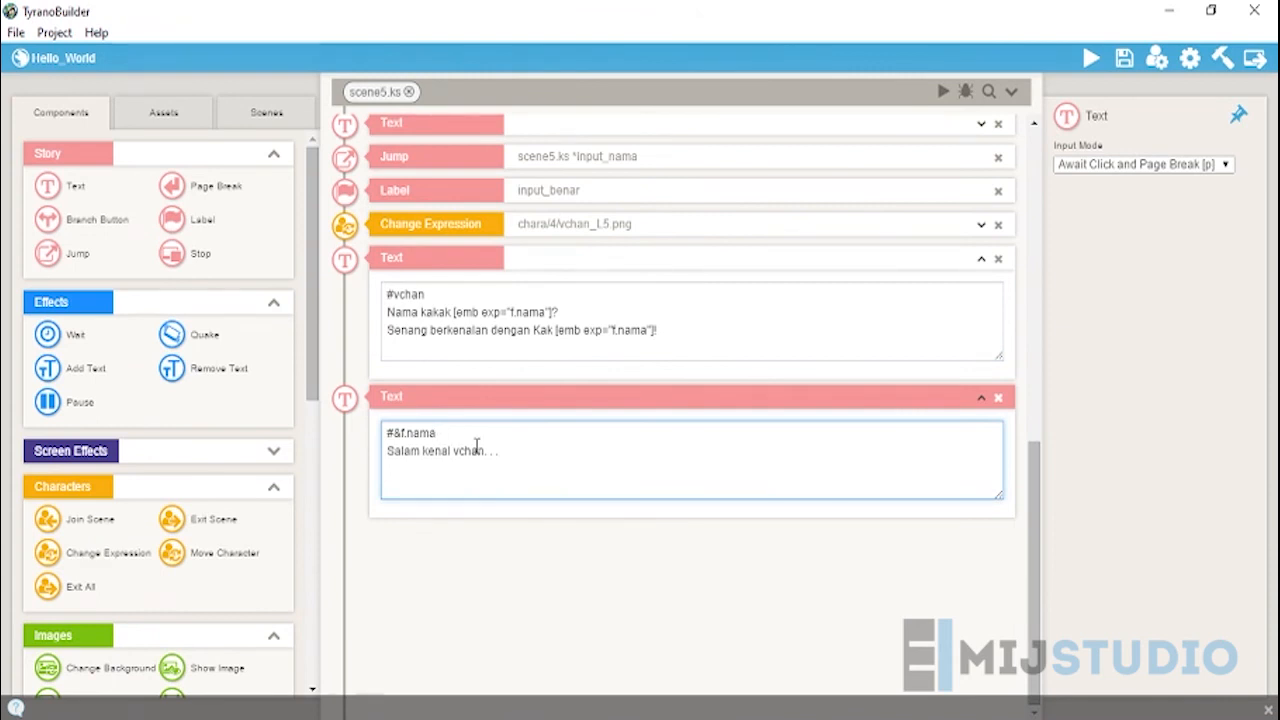
left_click_drag(498, 451, 386, 453)
left_click_drag(436, 433, 386, 432)
left_click(441, 433)
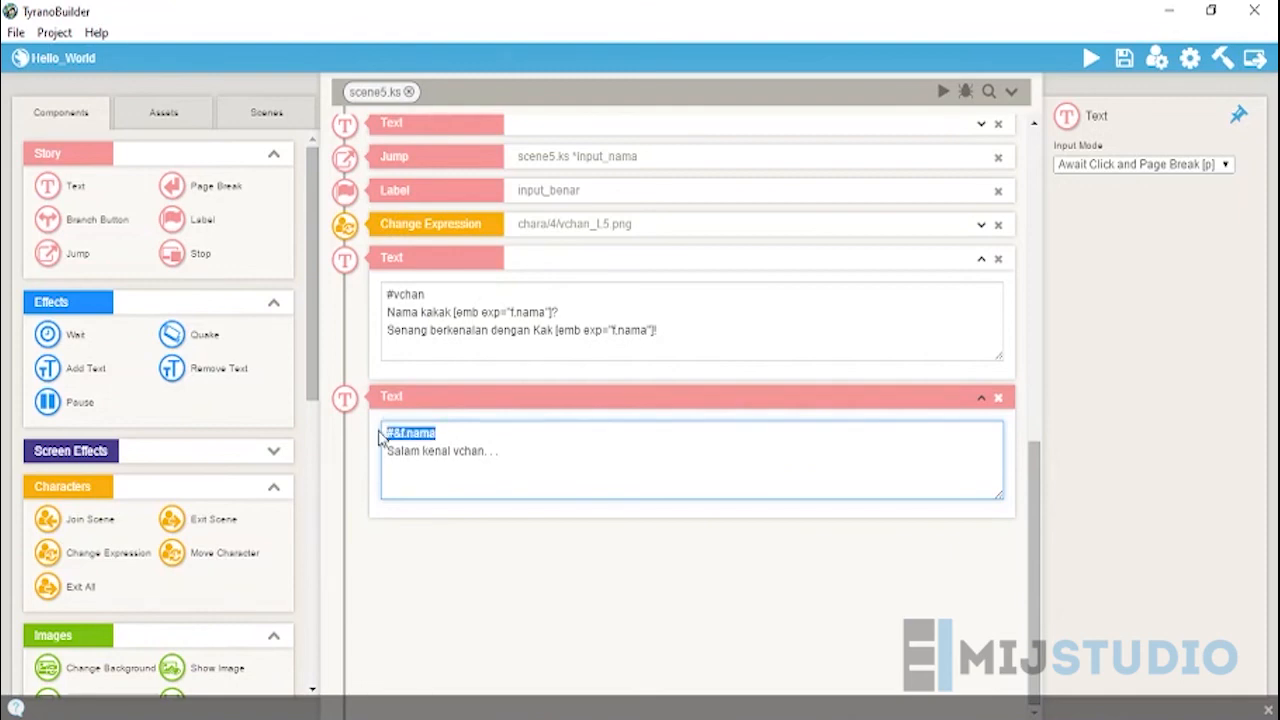
left_click(394, 433)
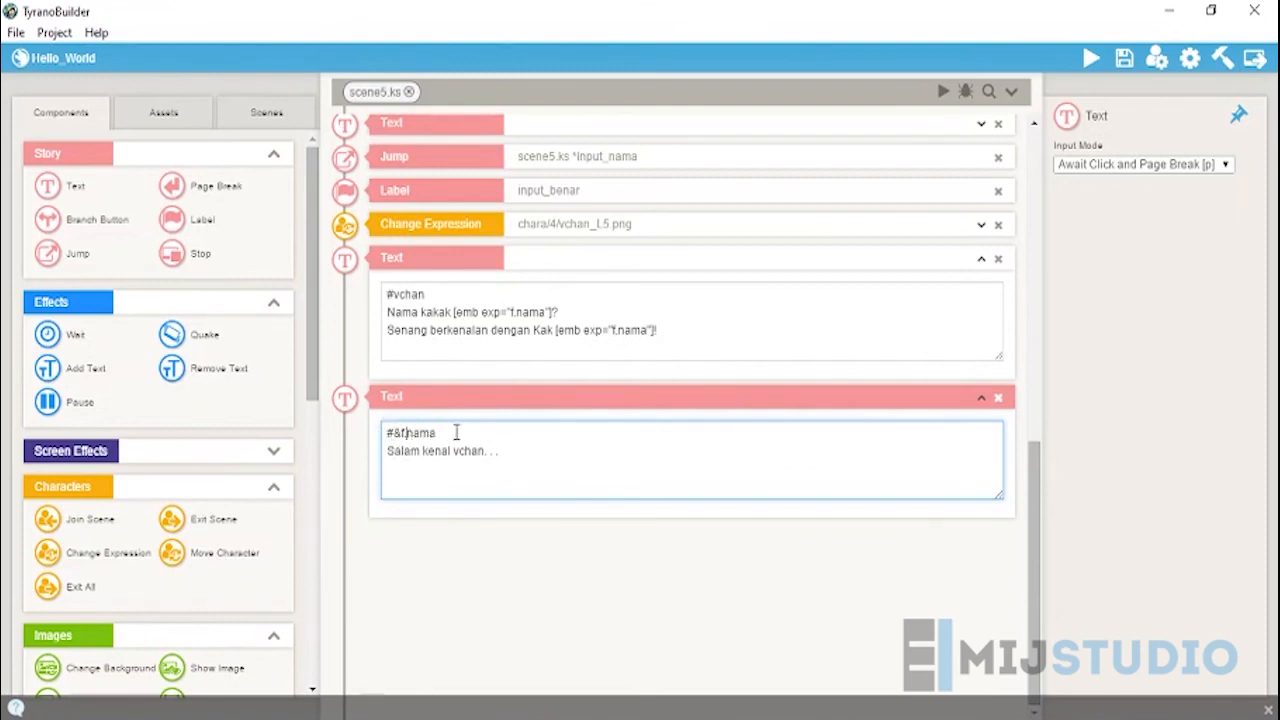
left_click_drag(457, 433, 312, 437)
left_click(466, 466)
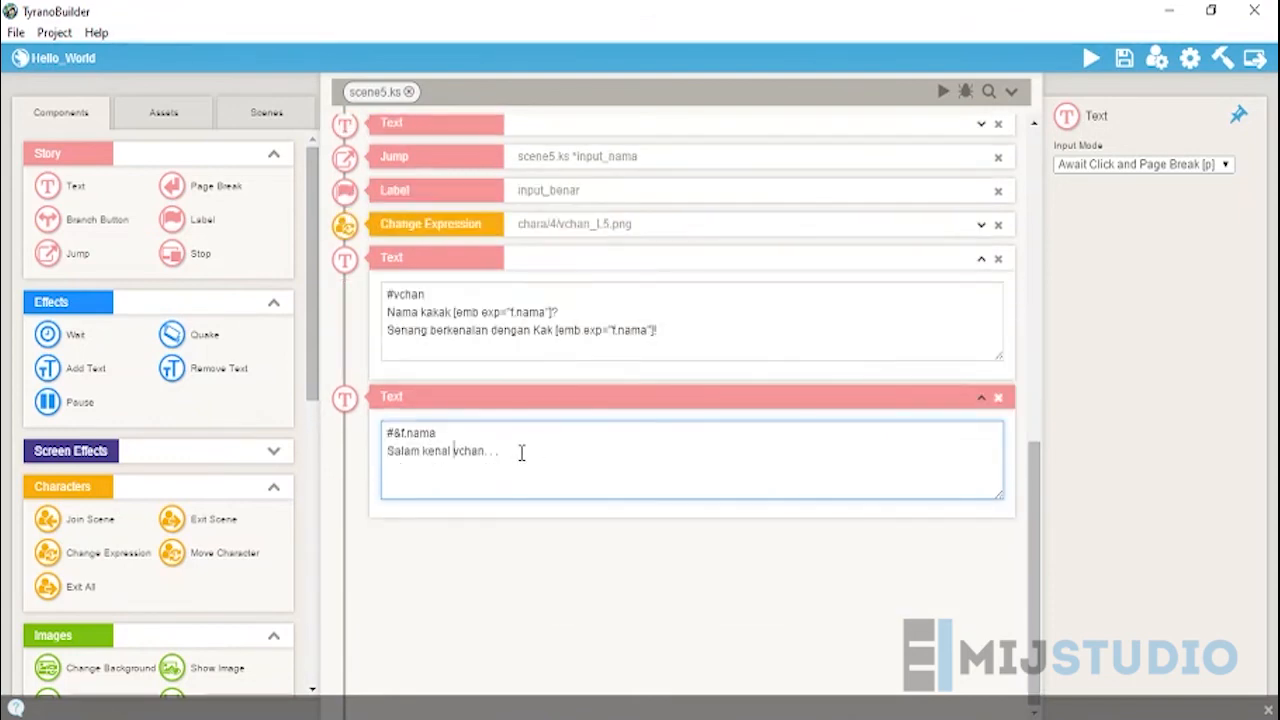
left_click_drag(476, 425, 382, 433)
left_click(490, 451)
left_click(466, 451)
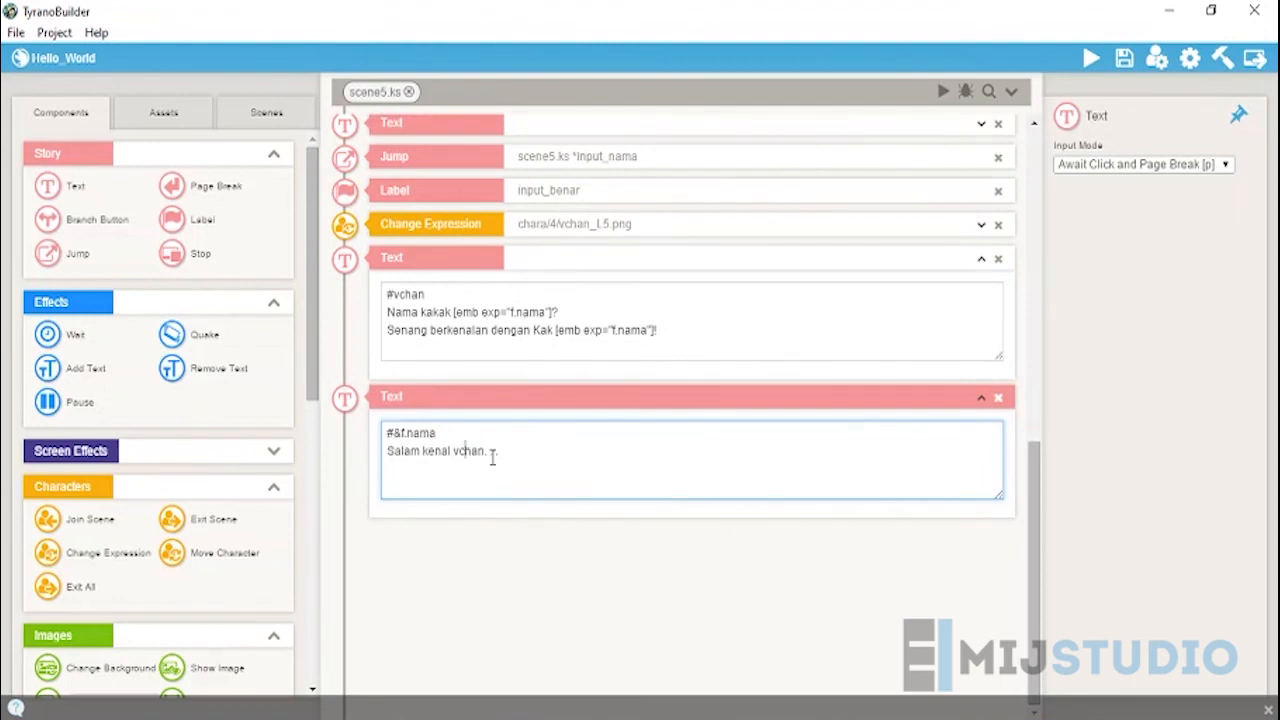
left_click(443, 434)
Step: Preview the scene from the input_nama label and submit mijstudio as the name
scroll(503, 348, "up", 1)
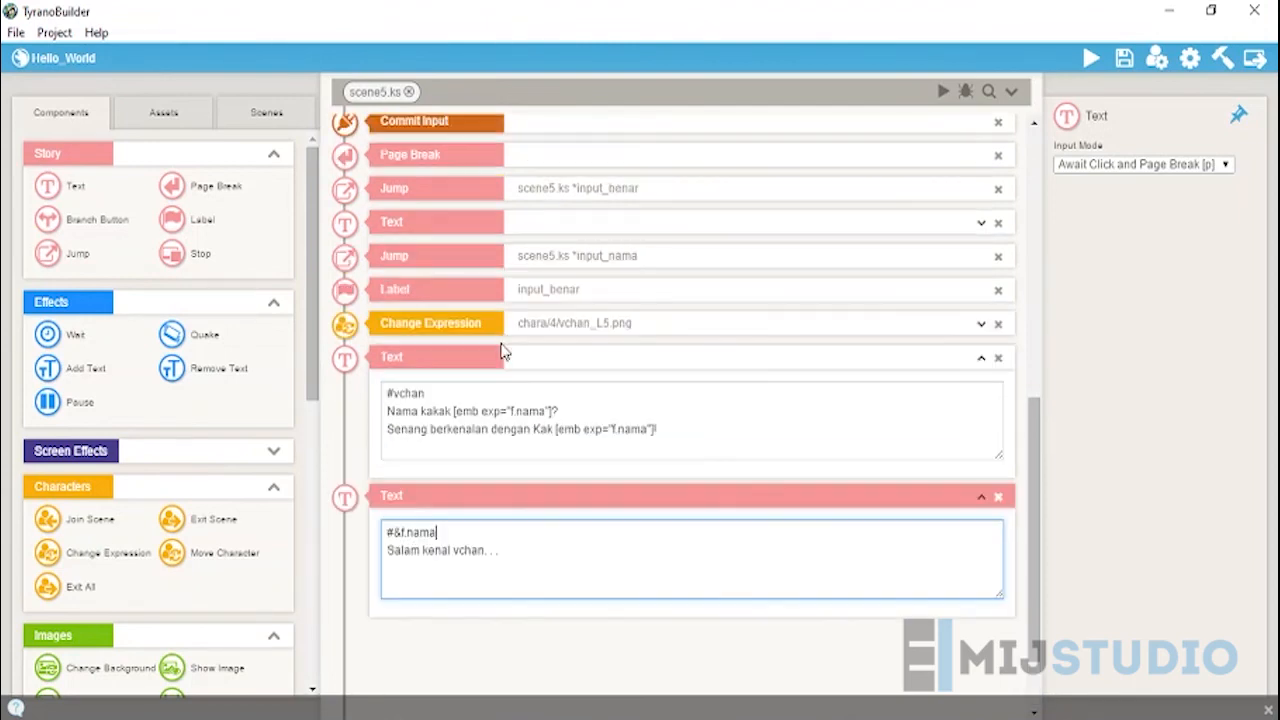
scroll(503, 354, "down", 1)
scroll(458, 458, "up", 1)
scroll(628, 406, "up", 4)
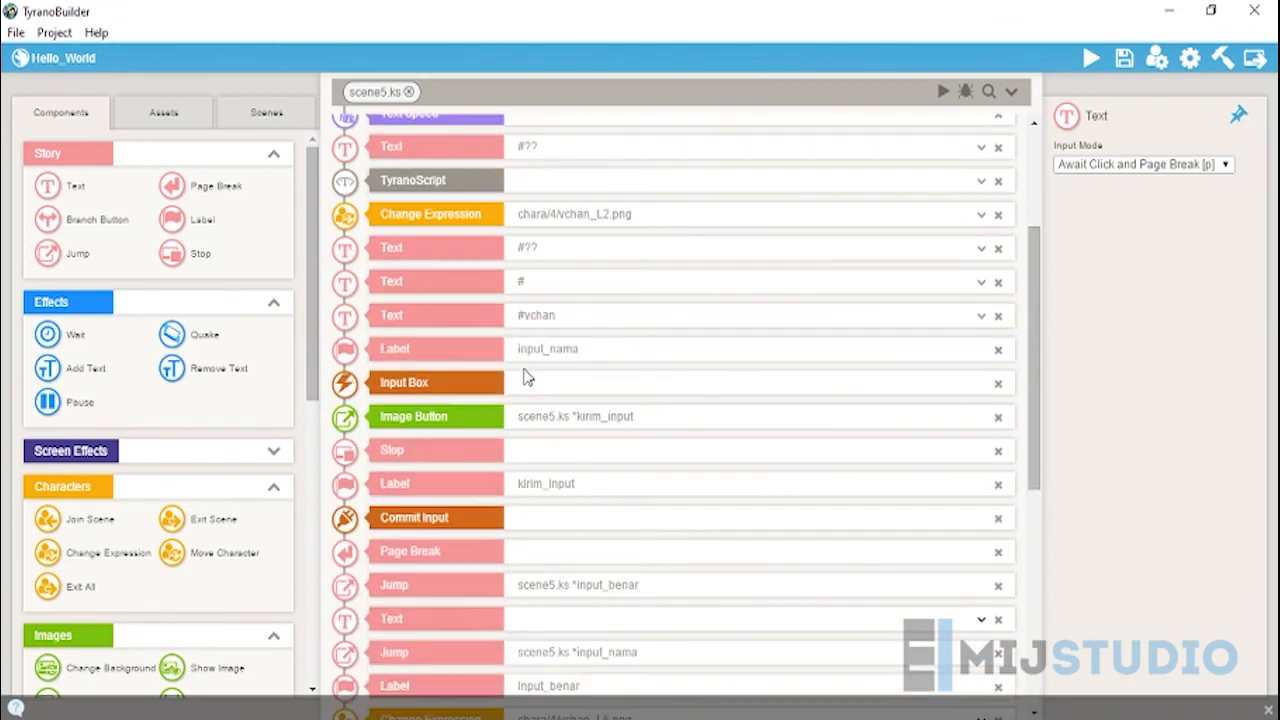
left_click(538, 388)
right_click(567, 358)
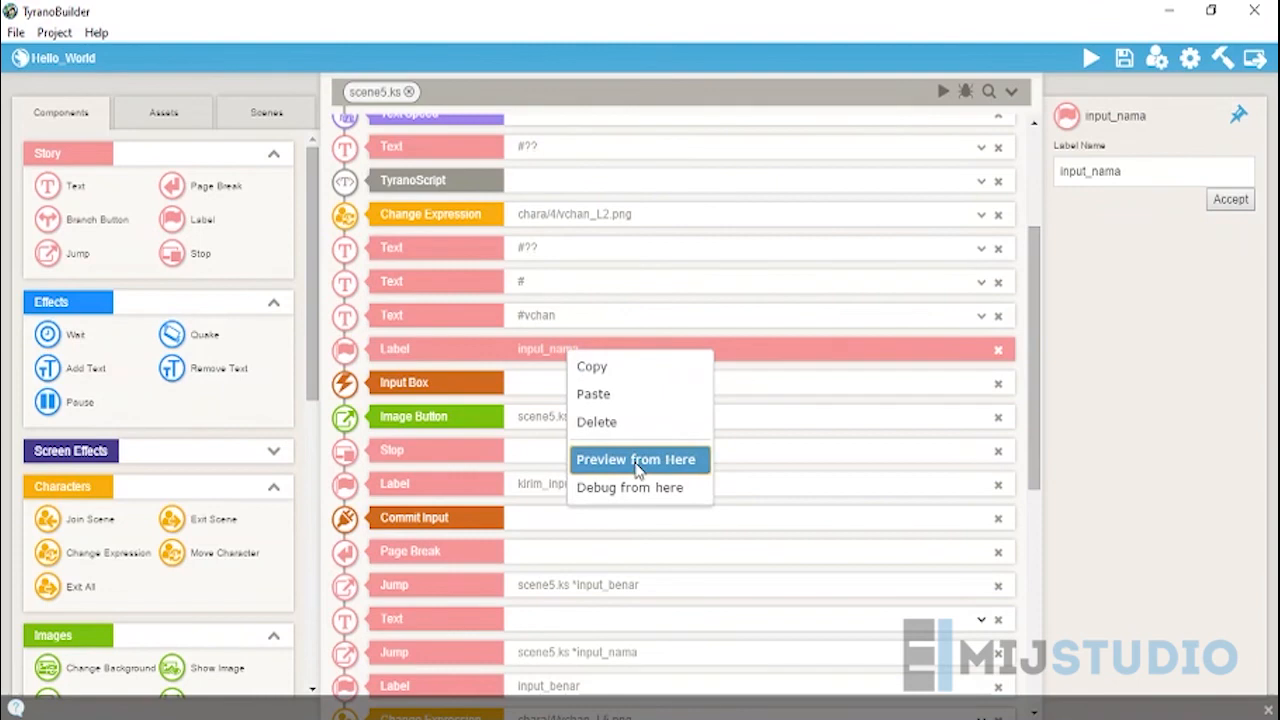
left_click(636, 462)
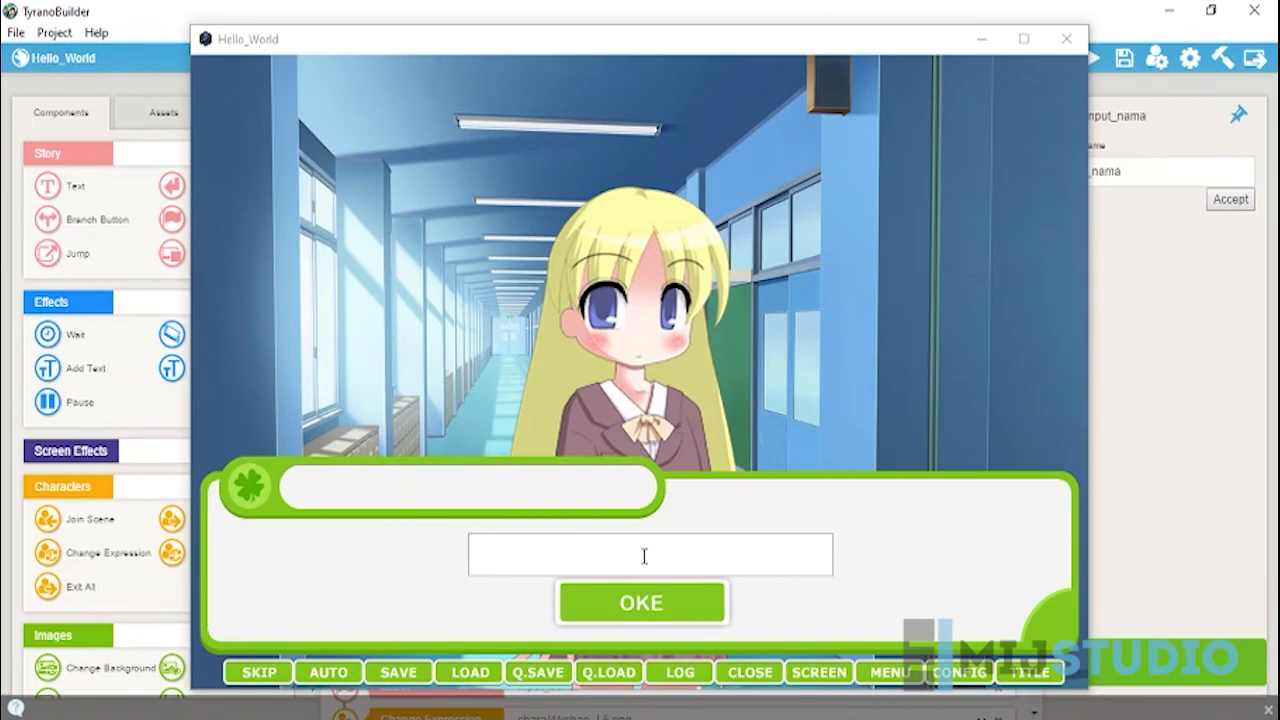
left_click(643, 552)
type("m")
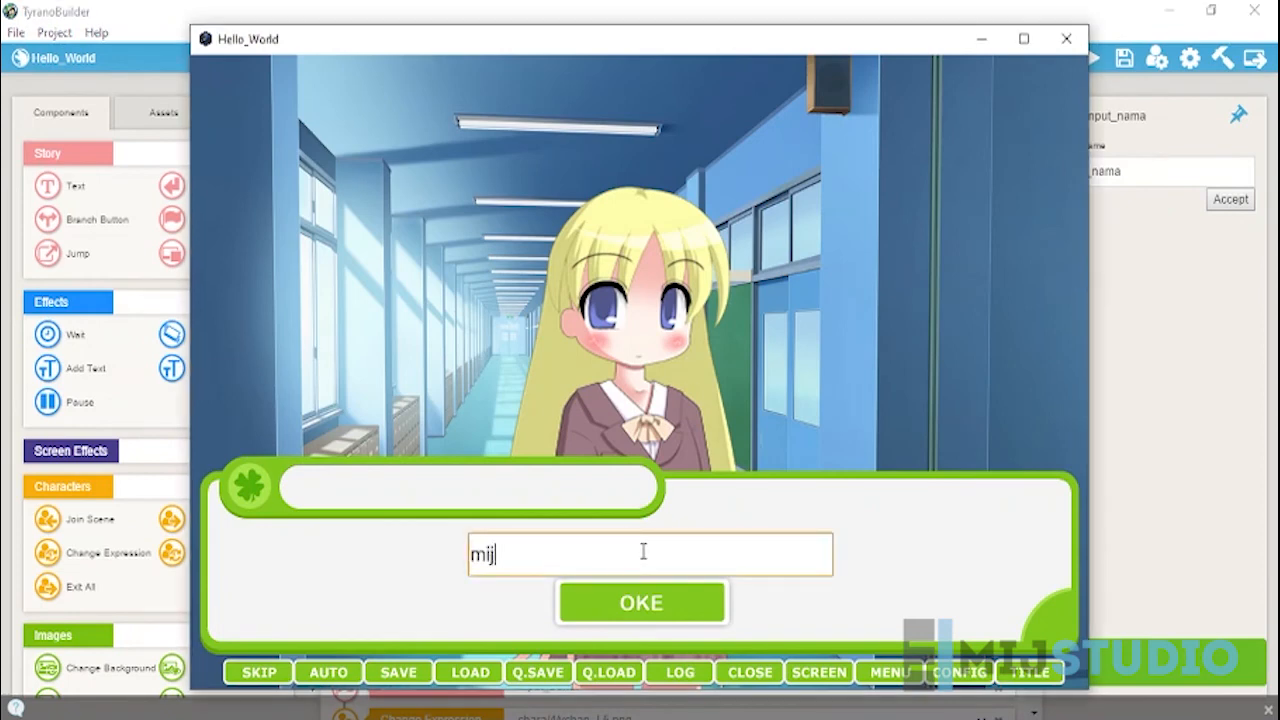
type("ij")
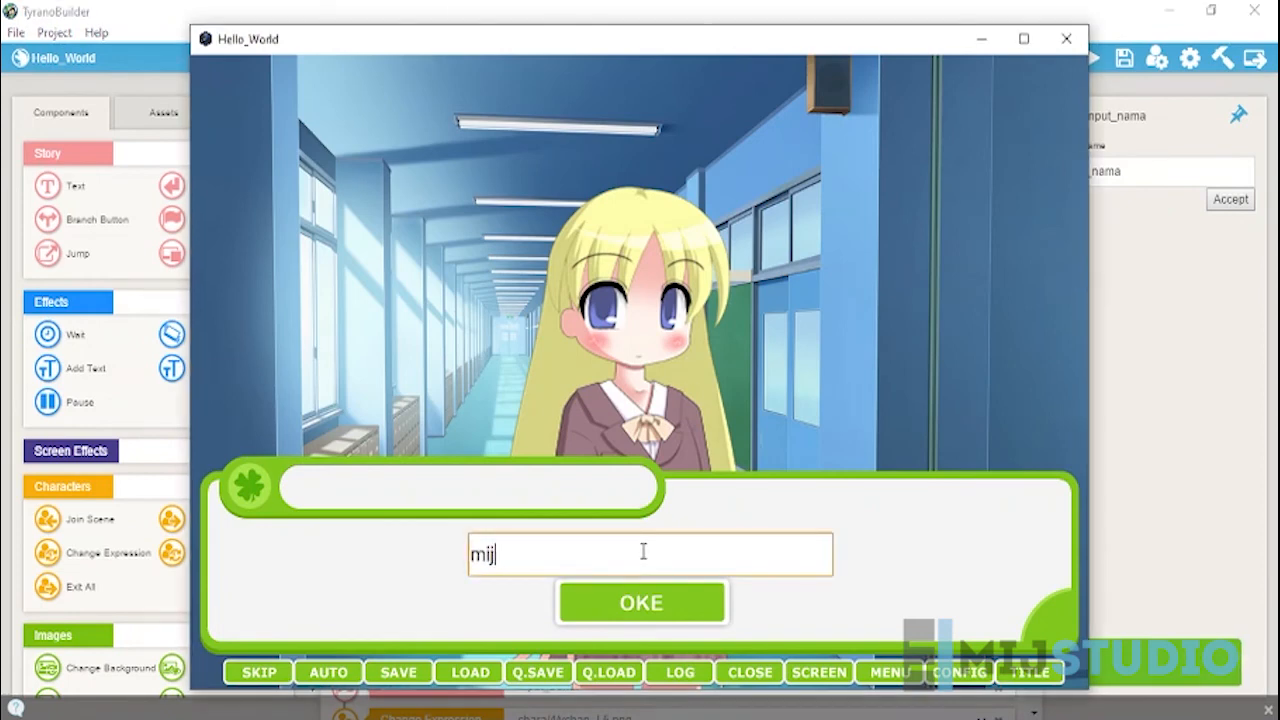
type("stud")
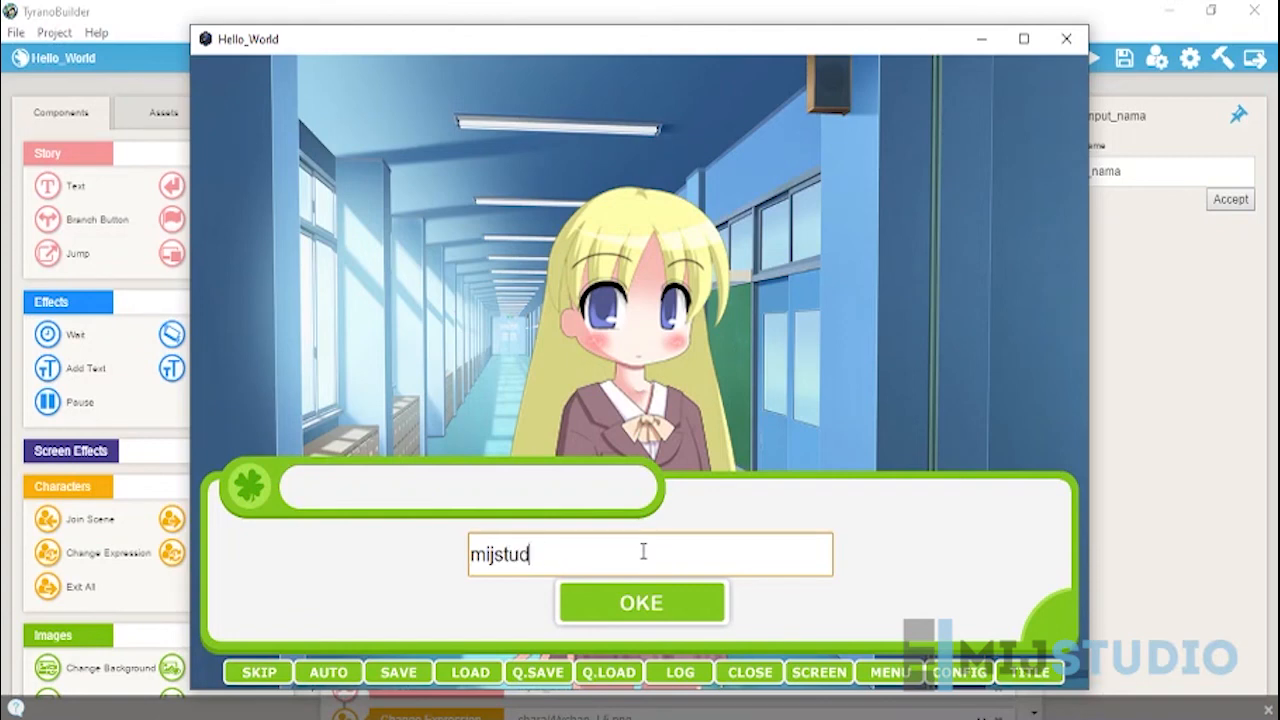
type("io")
left_click(582, 602)
Step: Advance the personalised dialogue to its end, close the preview, and select vchan's greeting Text component
left_click(655, 576)
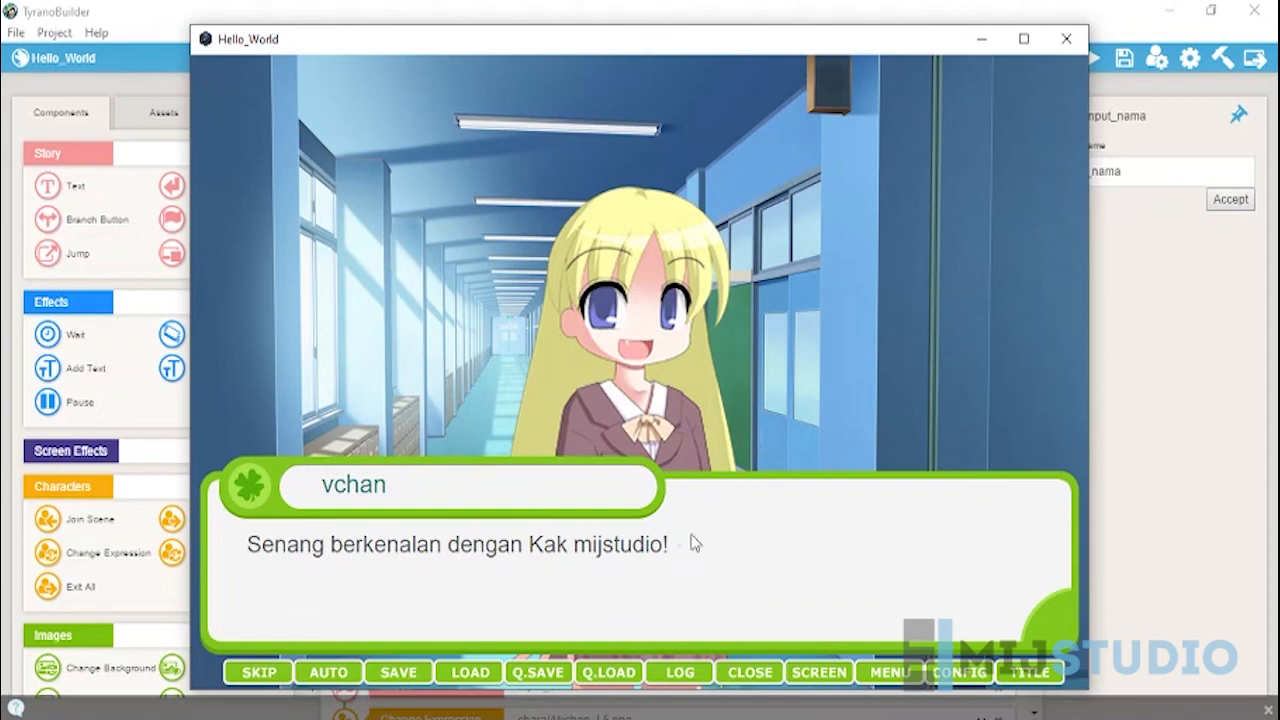
left_click(634, 580)
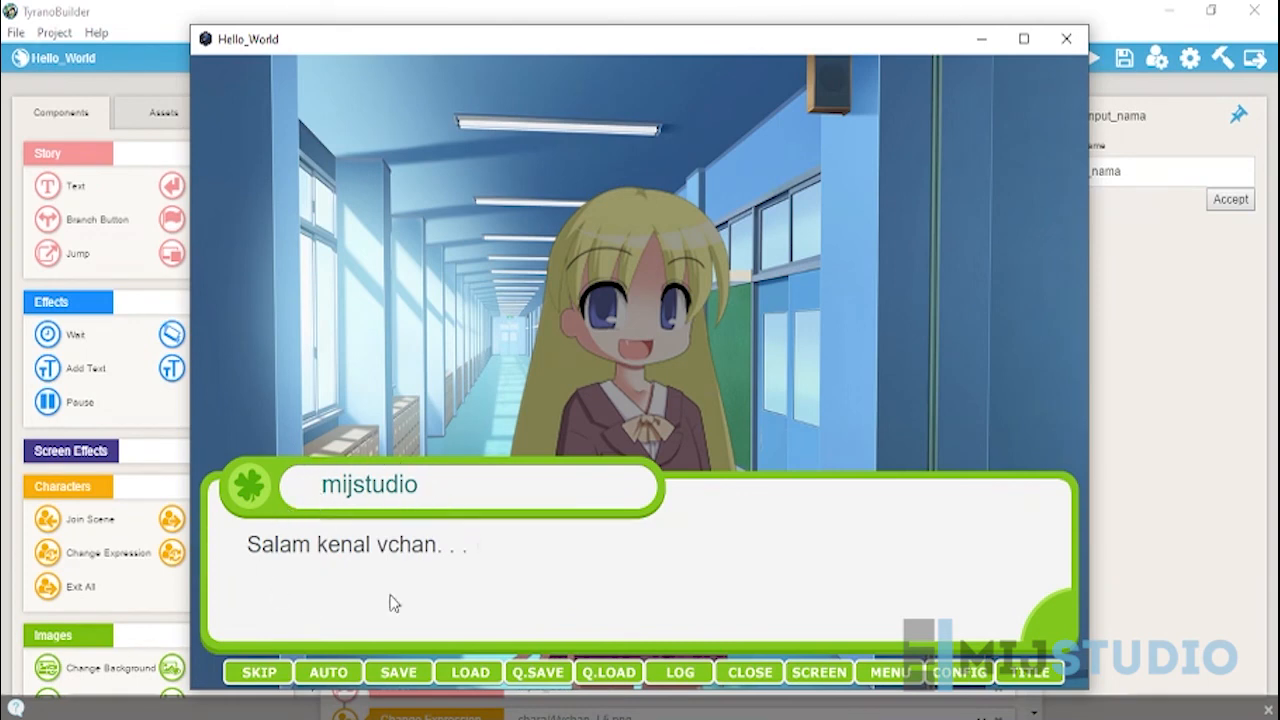
left_click(636, 550)
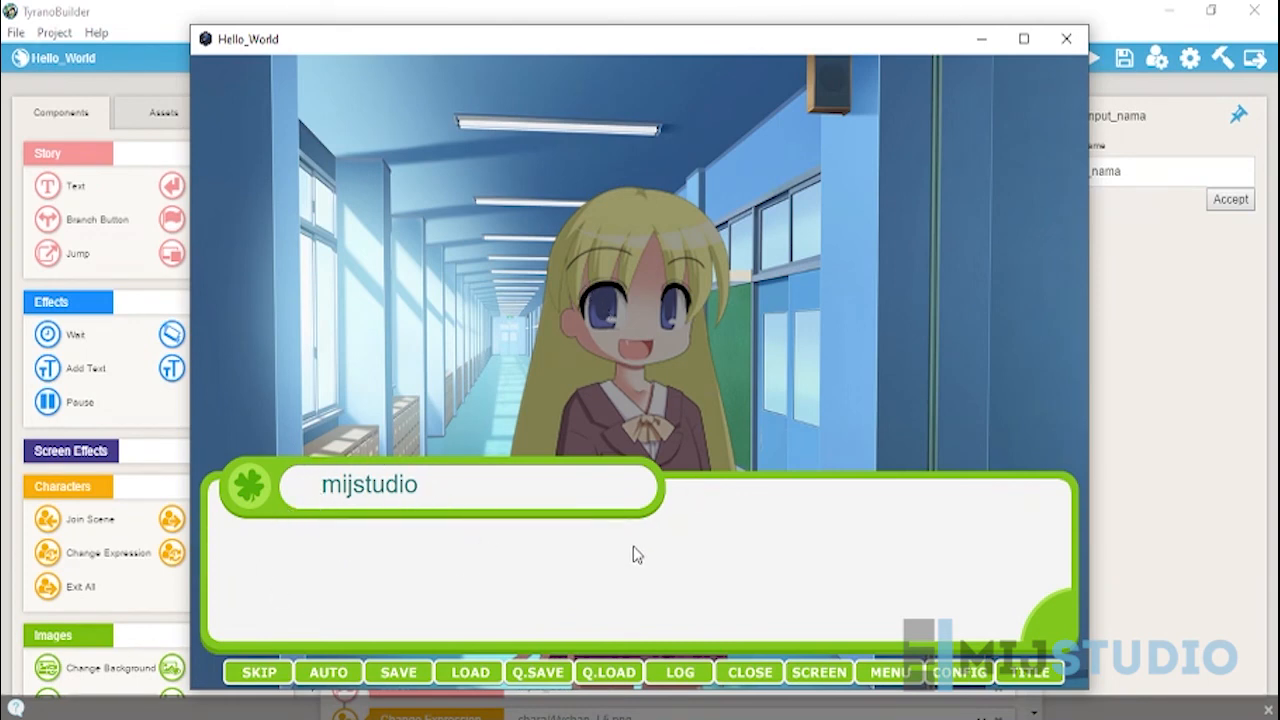
left_click(1066, 40)
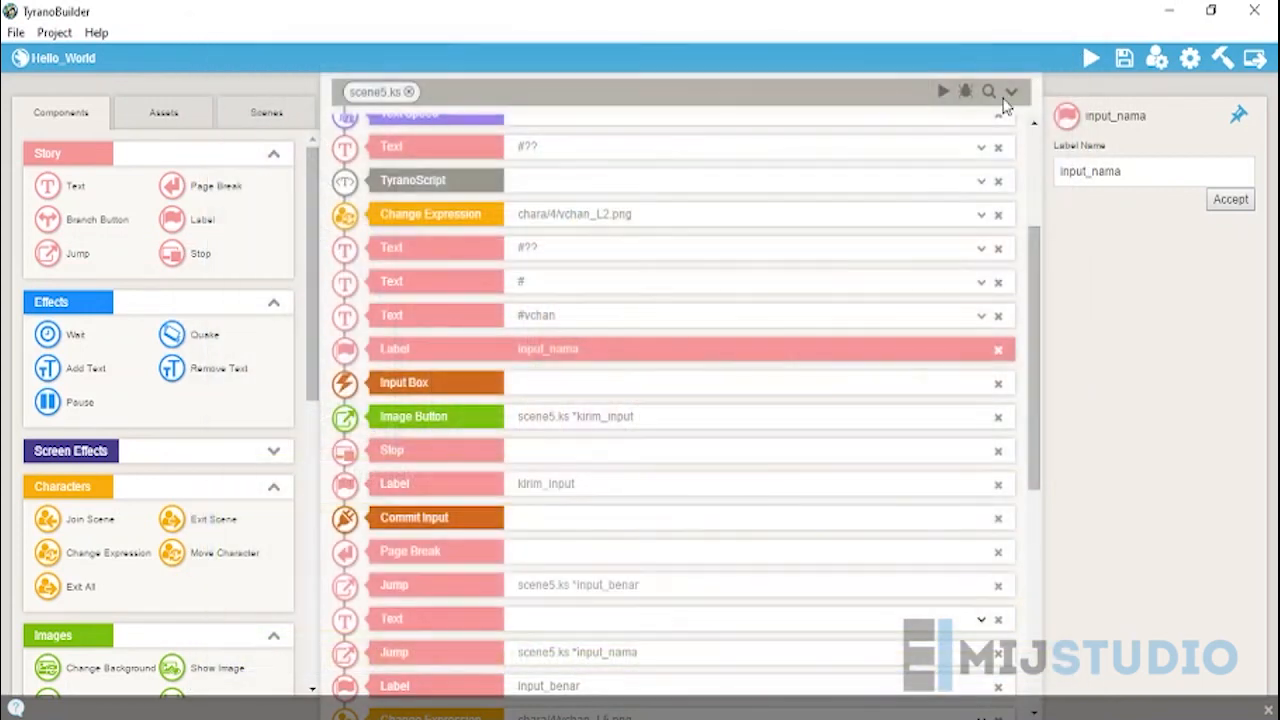
scroll(677, 474, "down", 3)
left_click(668, 480)
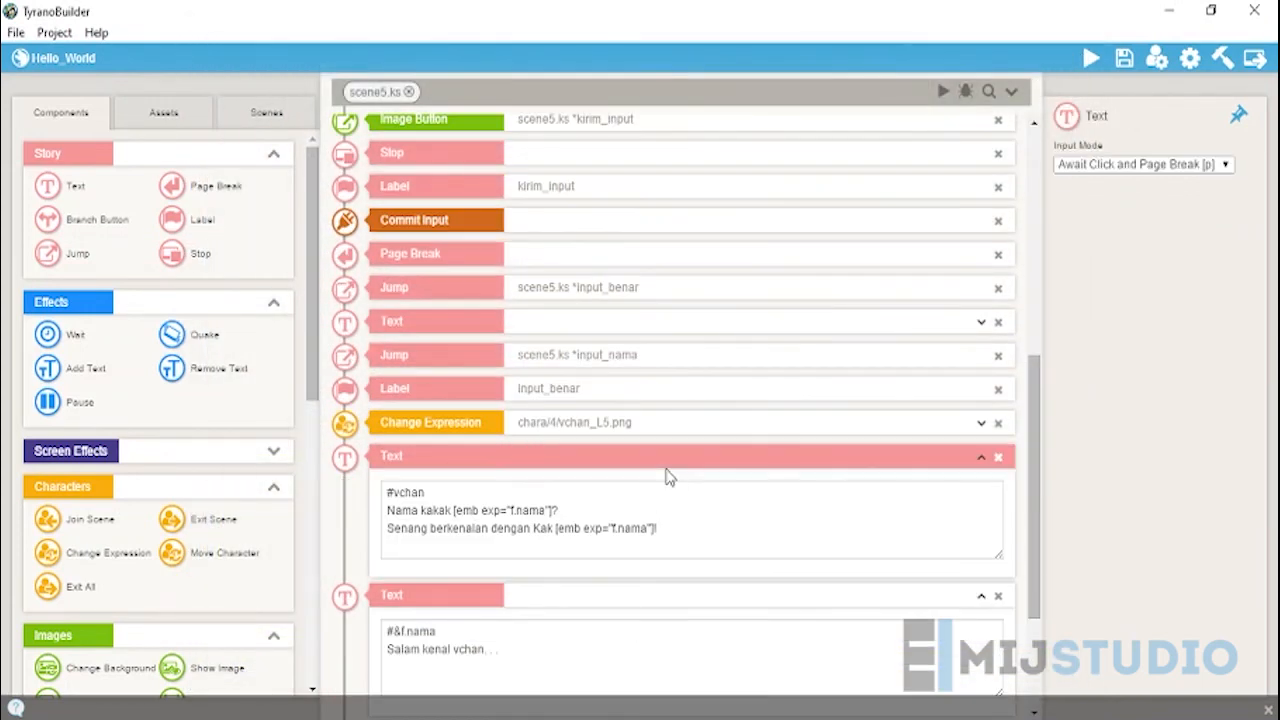
Step: Collapse the last two Text components after the vchan_L5.png expression change
double_click(646, 463)
double_click(586, 595)
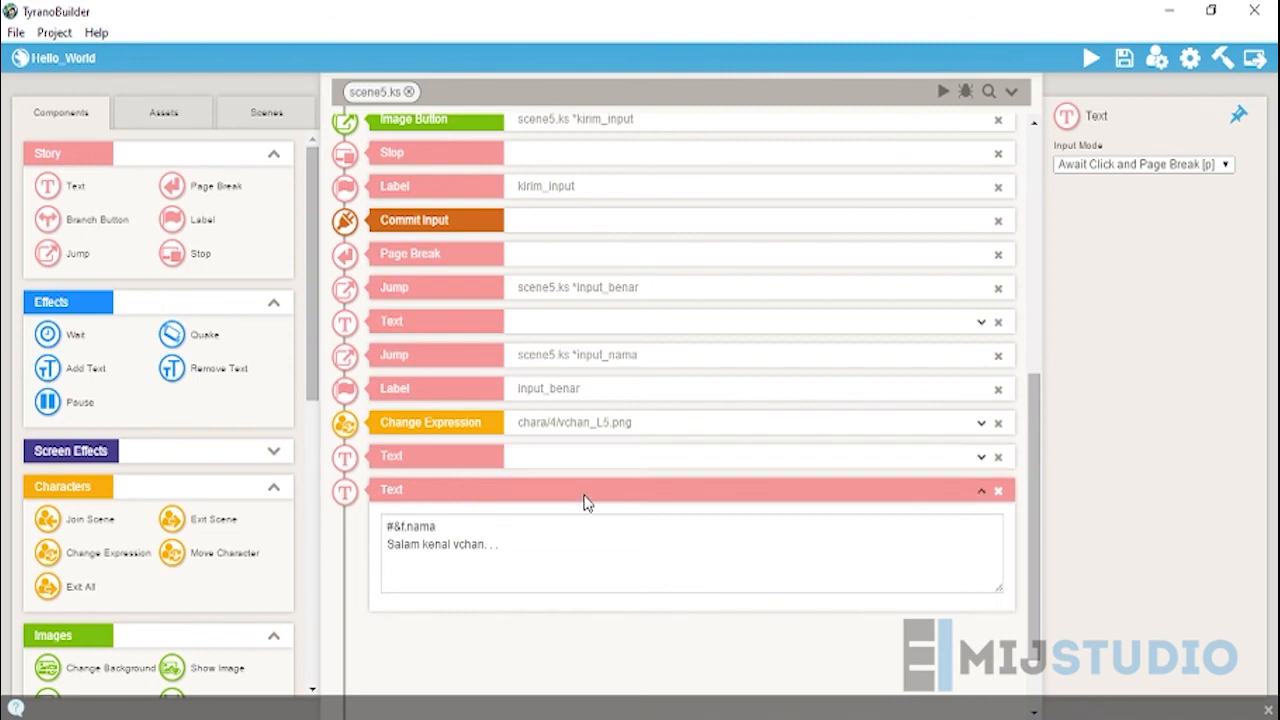
scroll(740, 443, "up", 1)
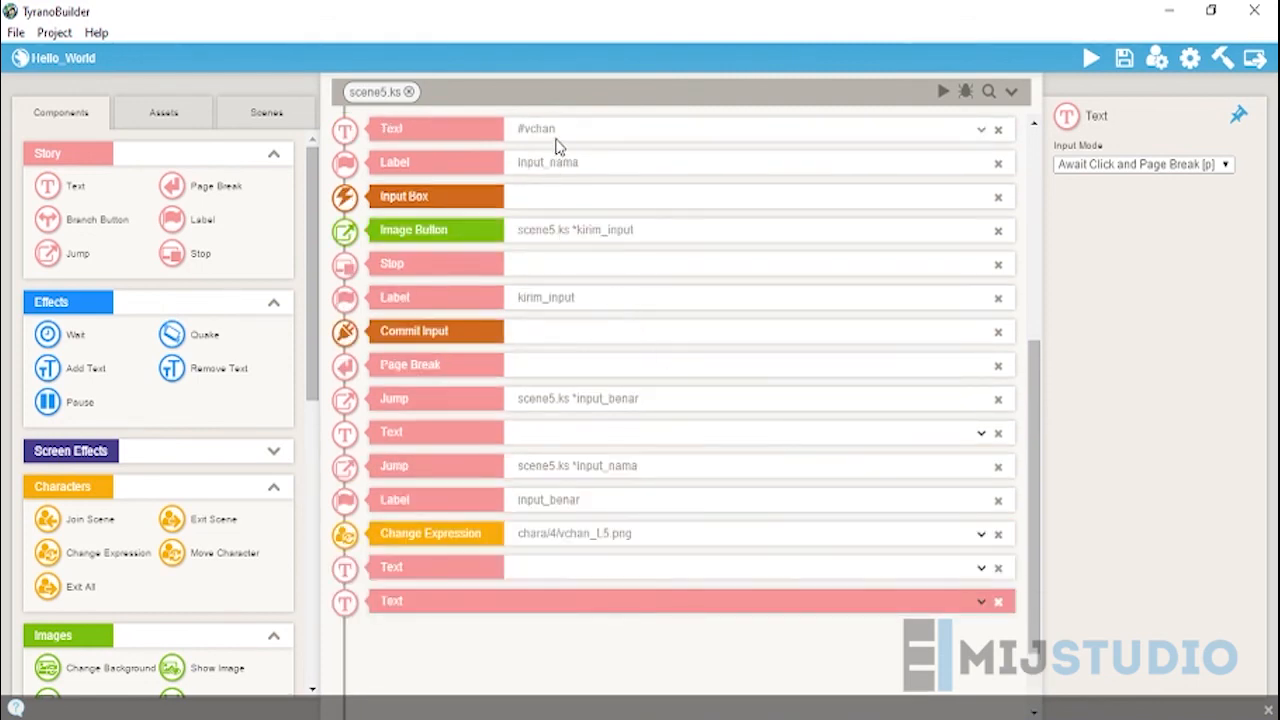
Step: Review the name-entry sequence from the input_nama label through the Page Break, plus the last Text, the Input Box settings and the preceding #vchan Text
left_click(620, 166)
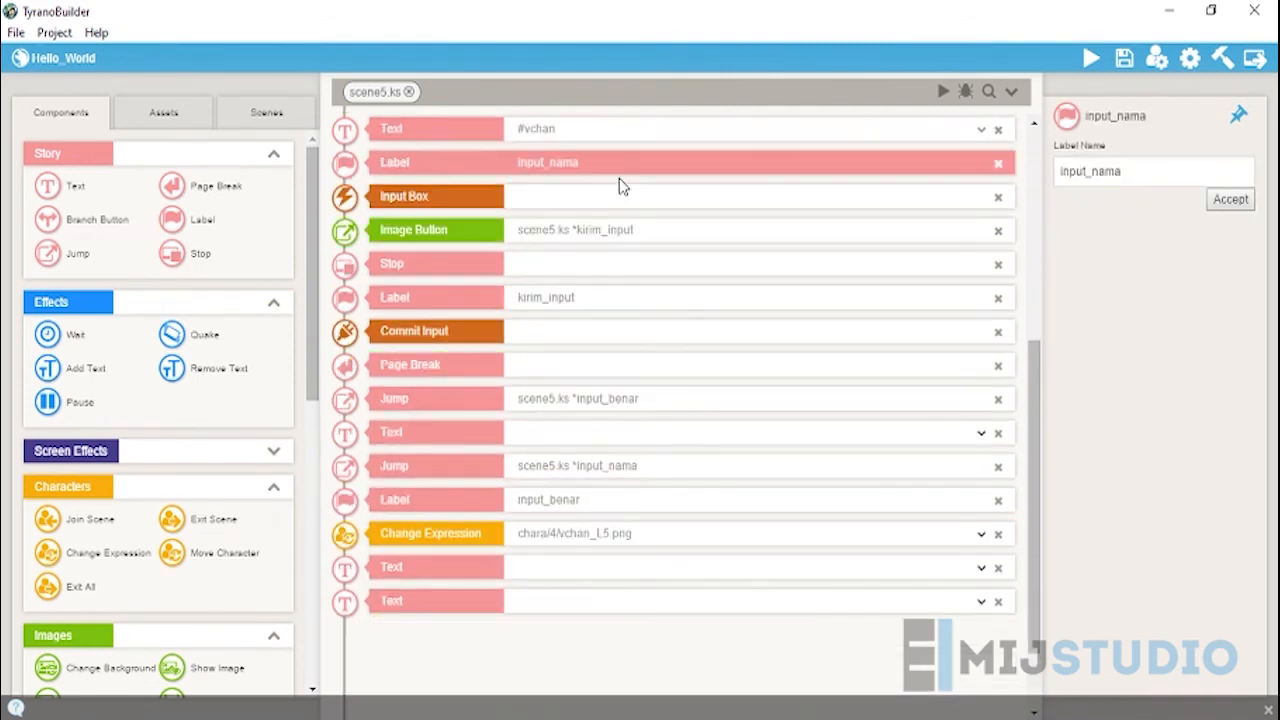
left_click(580, 205)
left_click(577, 229)
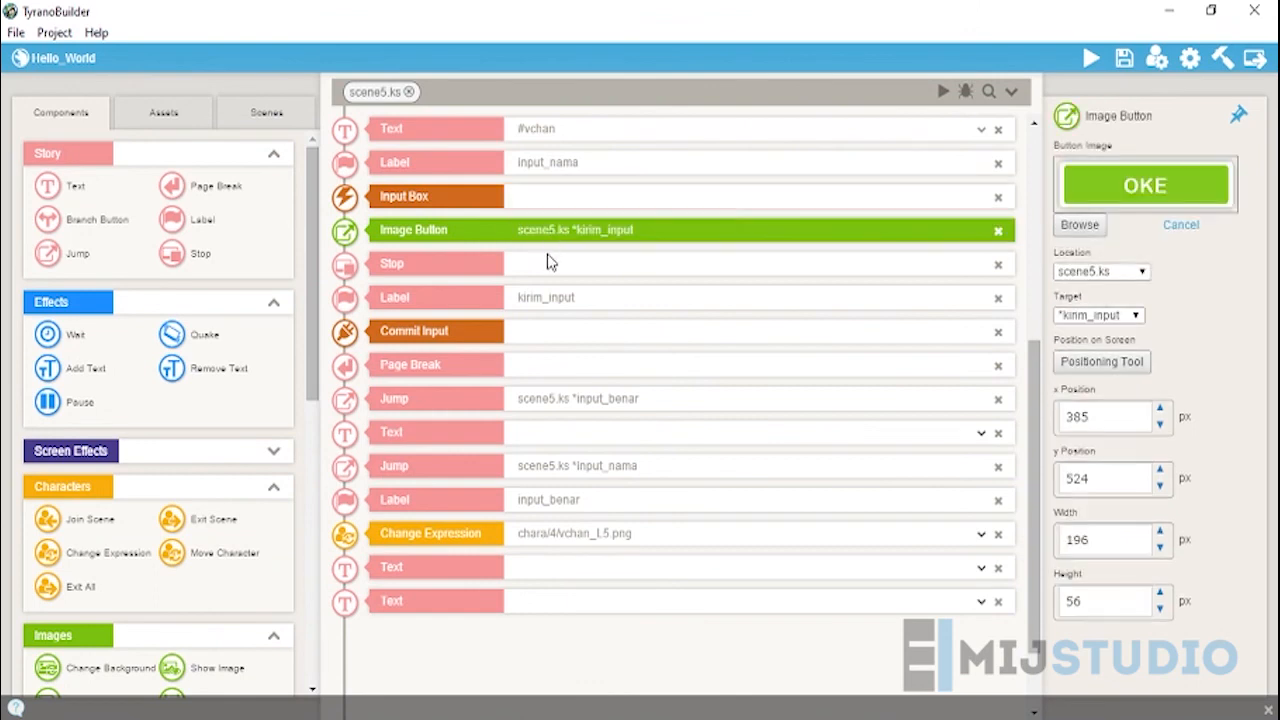
left_click(552, 264)
left_click(554, 300)
left_click(570, 333)
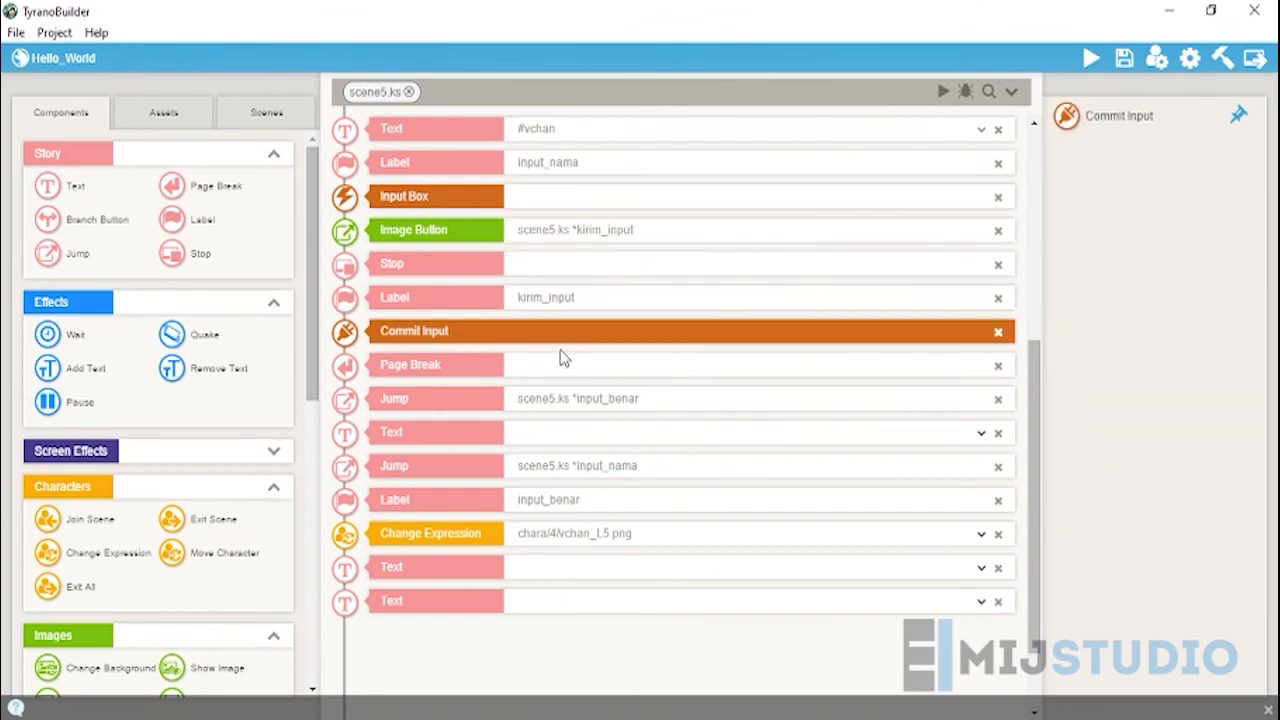
left_click(557, 370)
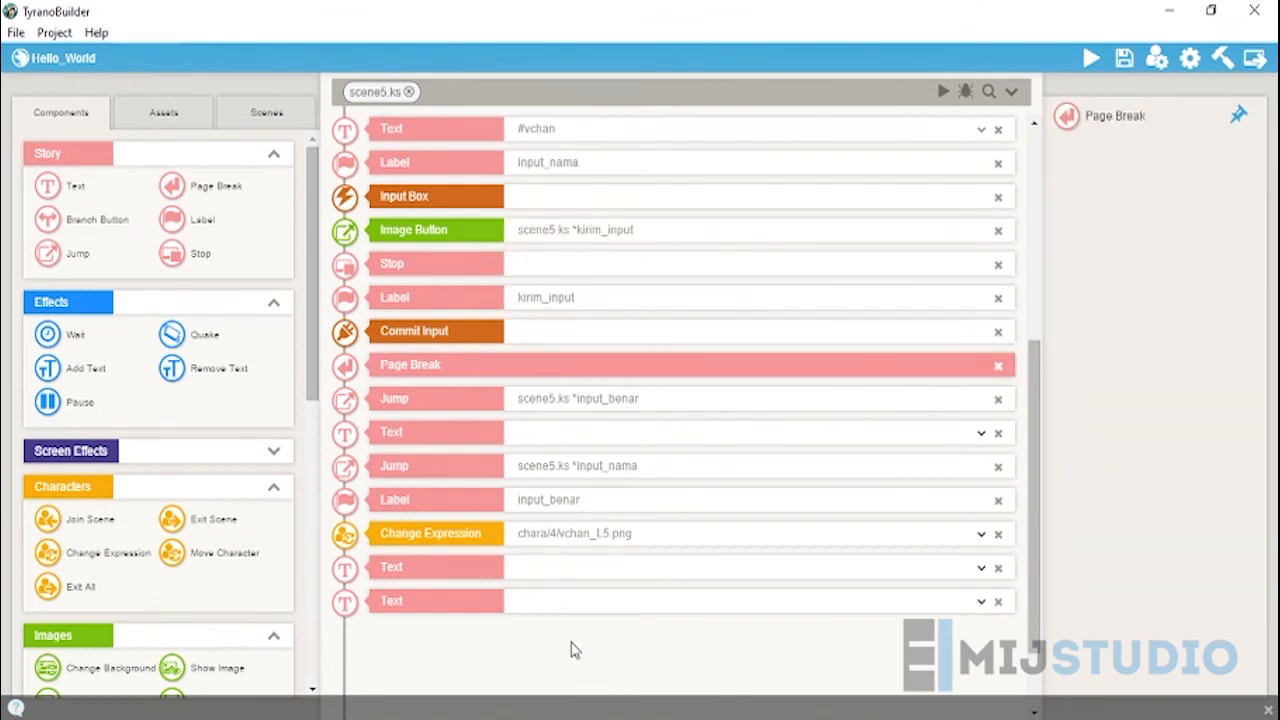
left_click(587, 608)
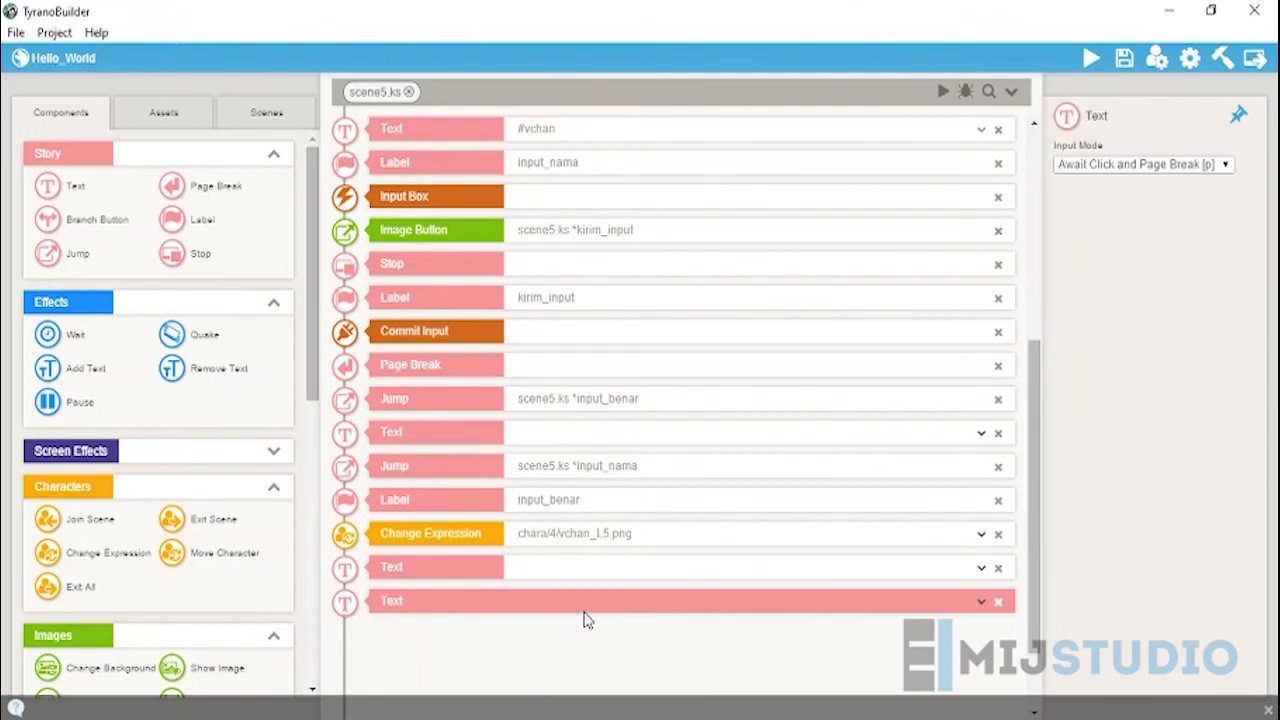
left_click(600, 203)
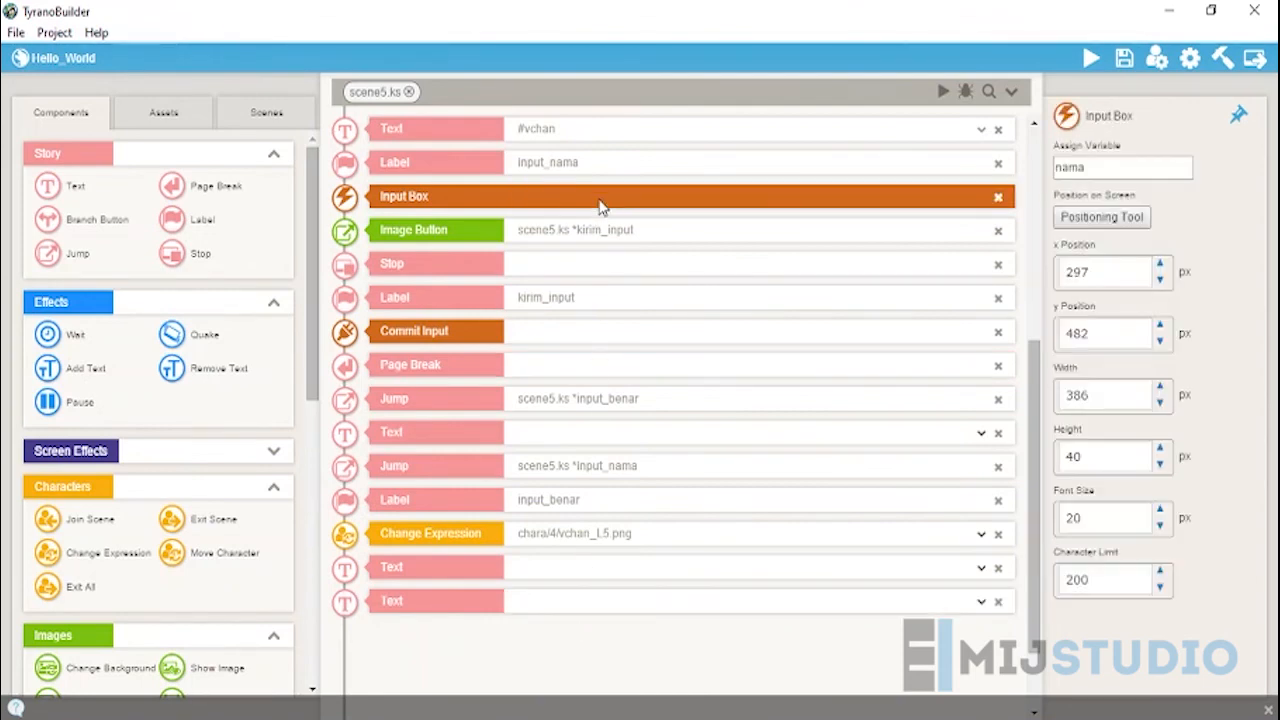
left_click(608, 136)
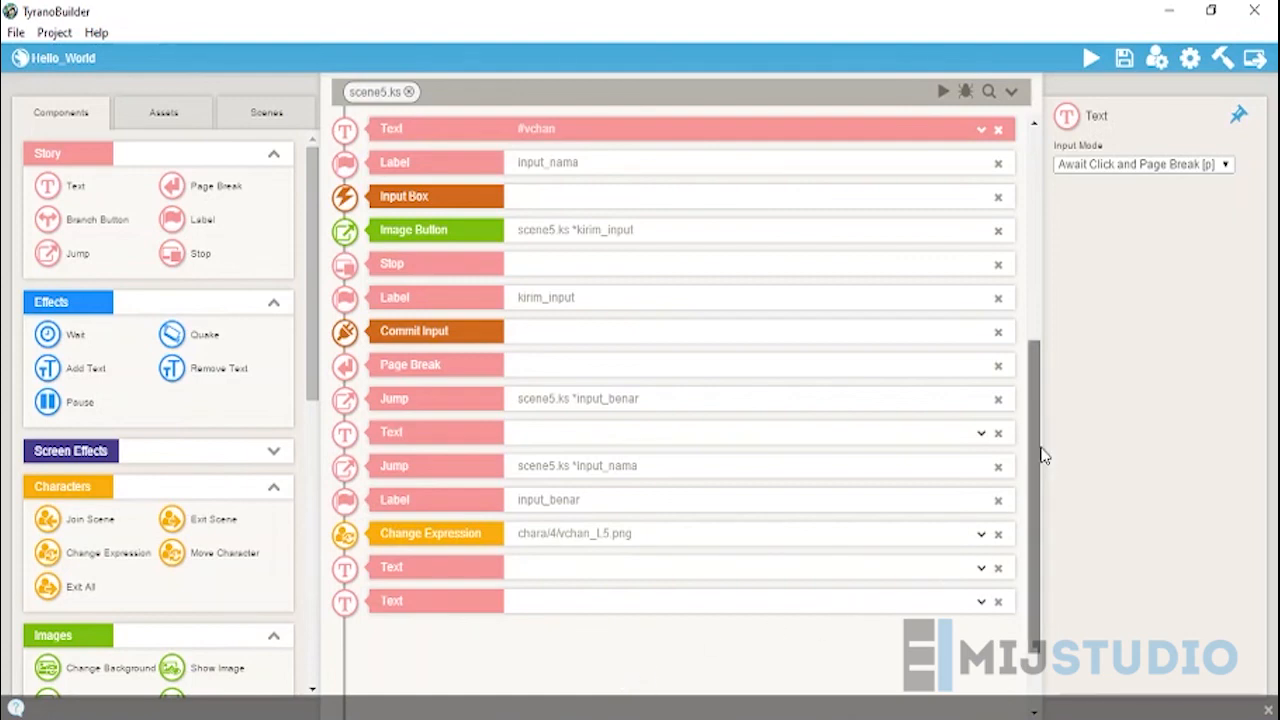
scroll(1042, 440, "up", 2)
scroll(1040, 443, "down", 1)
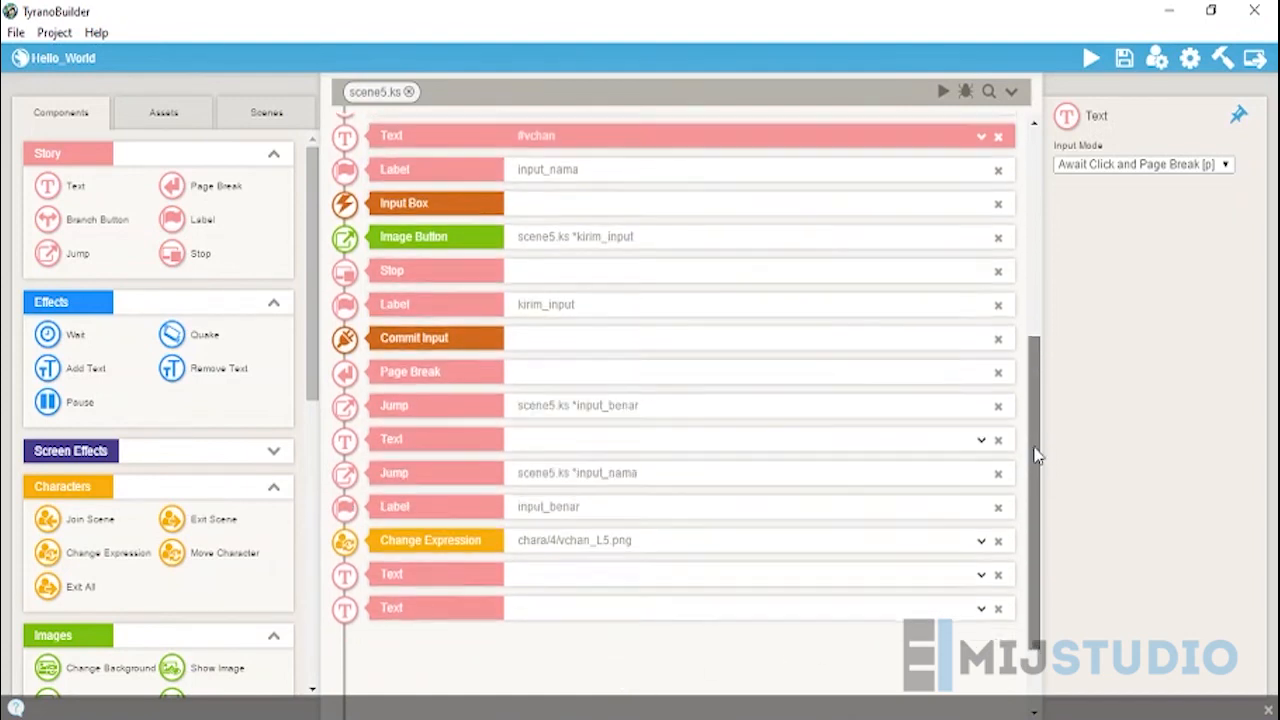